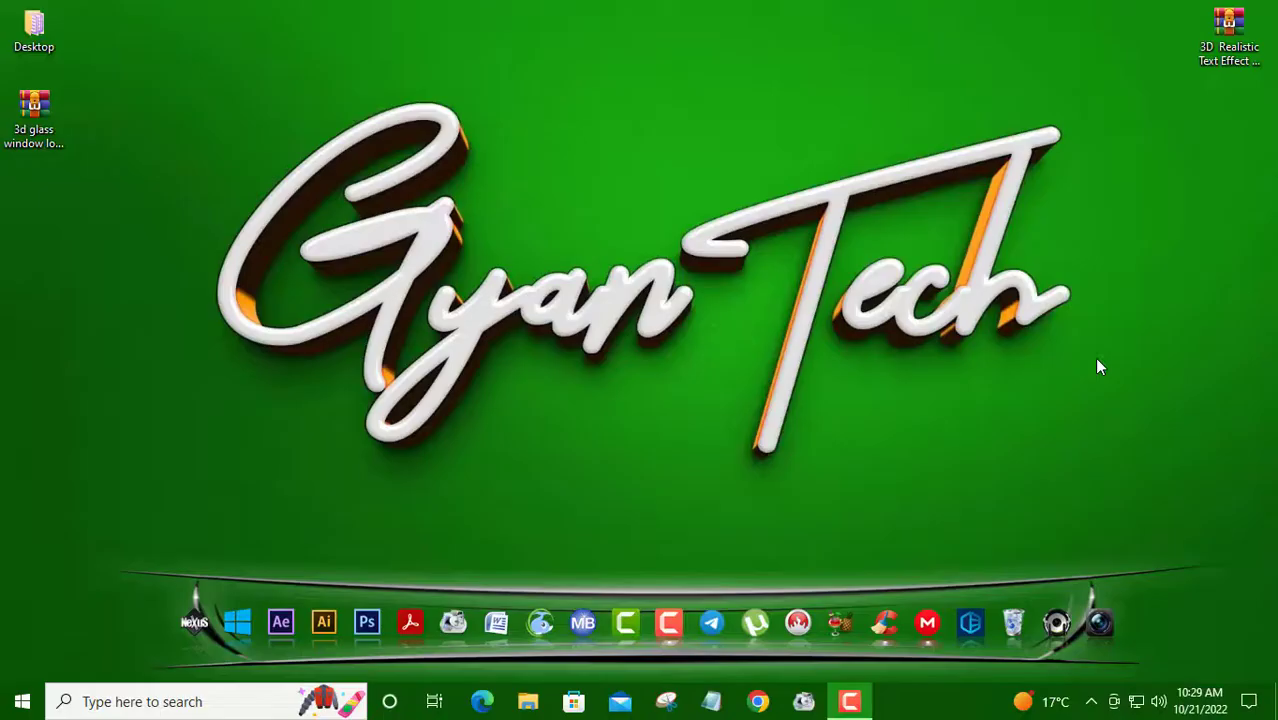
# Refresh the desktop from its right-click menu.
pyautogui.rightClick(837, 102)
pyautogui.rightClick(1100, 4)
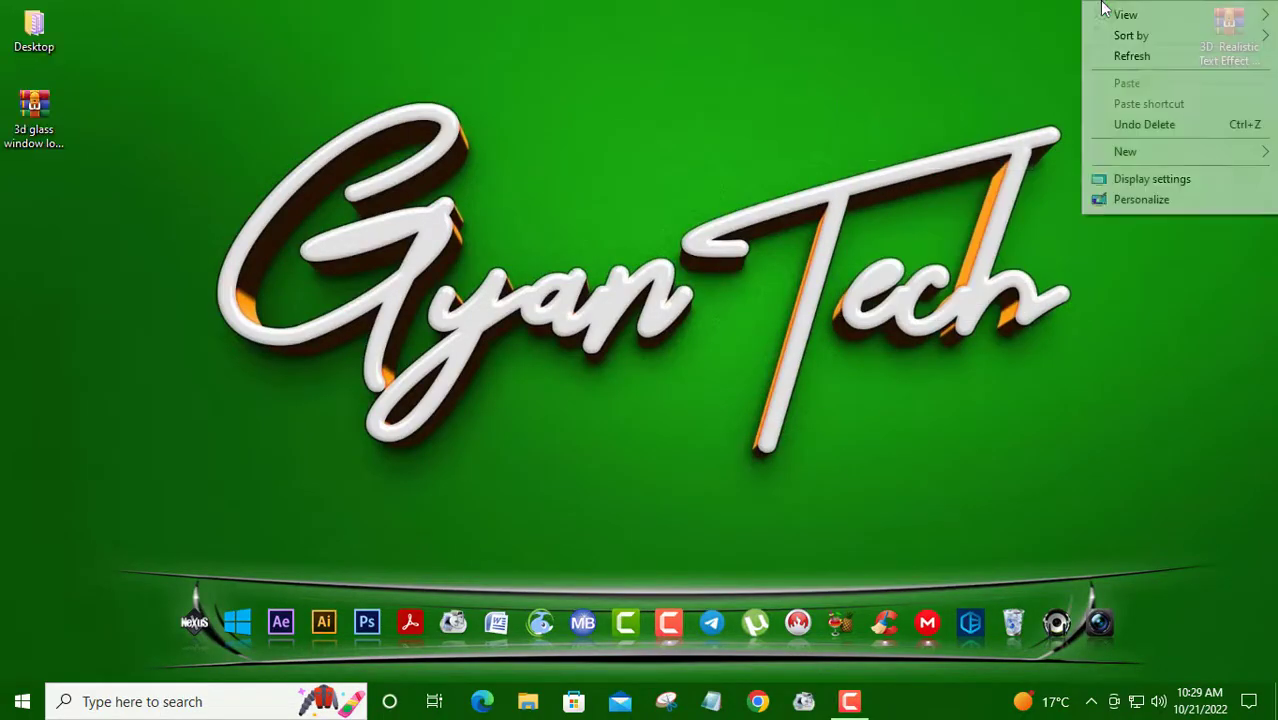
pyautogui.click(1145, 65)
# Extract the archive into a '3D Realistic Text Effect Adobe Illustrator+Adobe Photoshop' folder, entering the archive password.
pyautogui.rightClick(1213, 60)
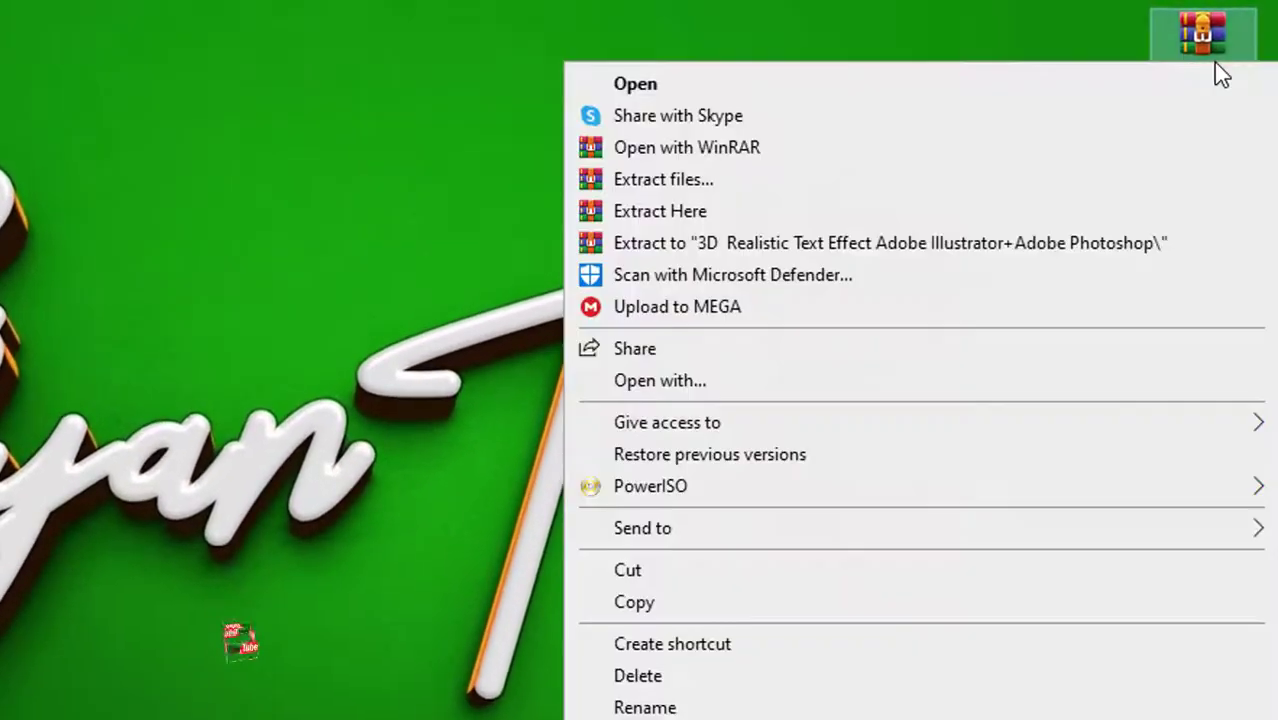
pyautogui.click(810, 245)
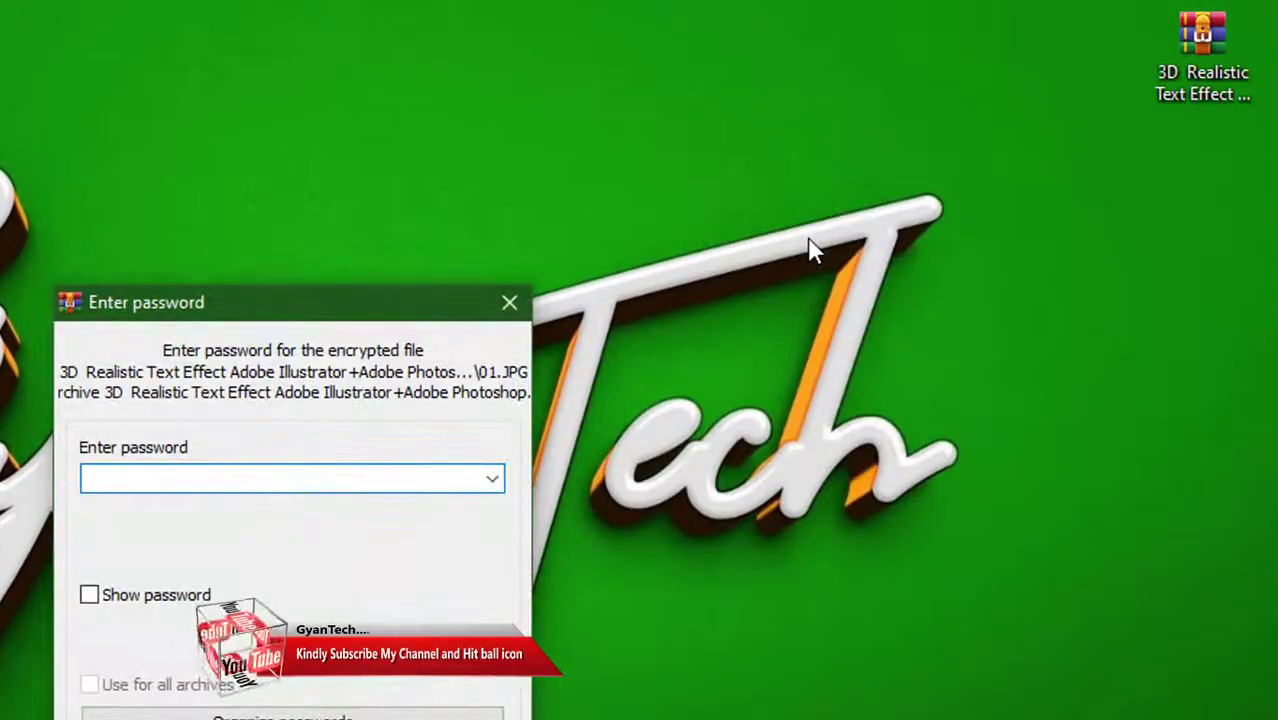
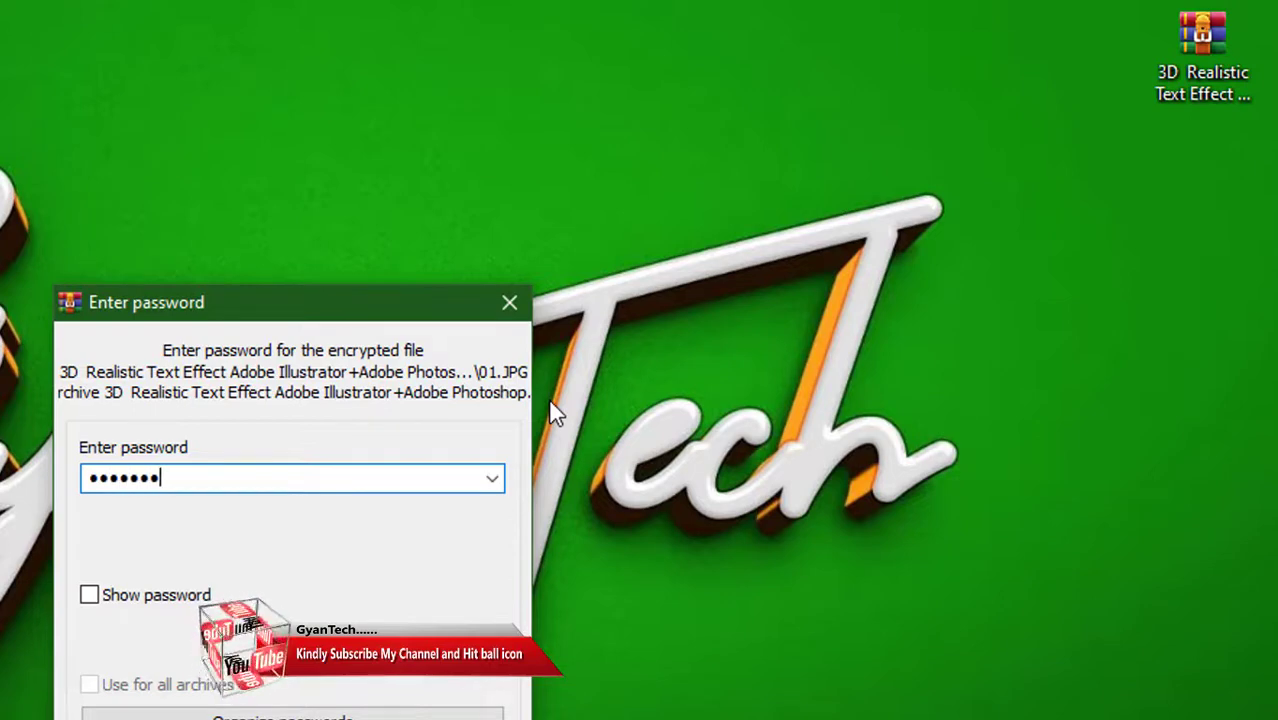
pyautogui.press('Return')
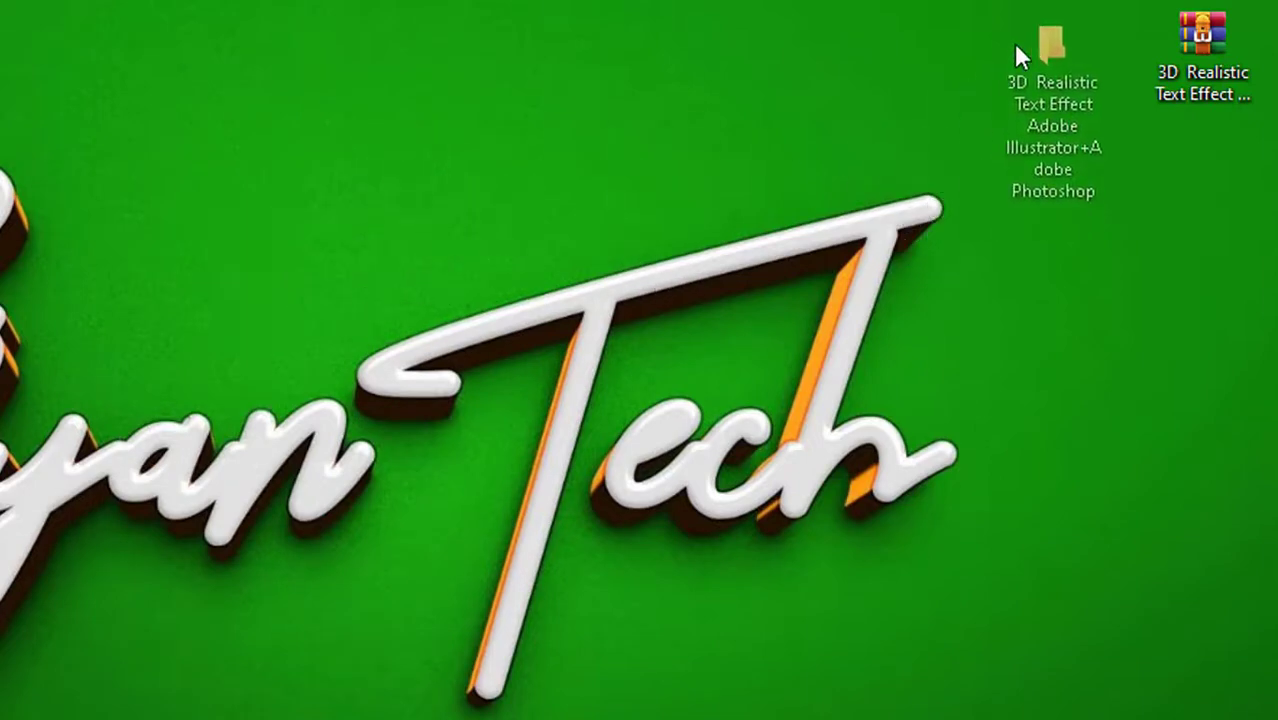
# Move the extracted folder beside the archive and refresh the desktop.
pyautogui.moveTo(383, 152); pyautogui.dragTo(1020, 50)
pyautogui.rightClick(747, 166)
pyautogui.click(793, 255)
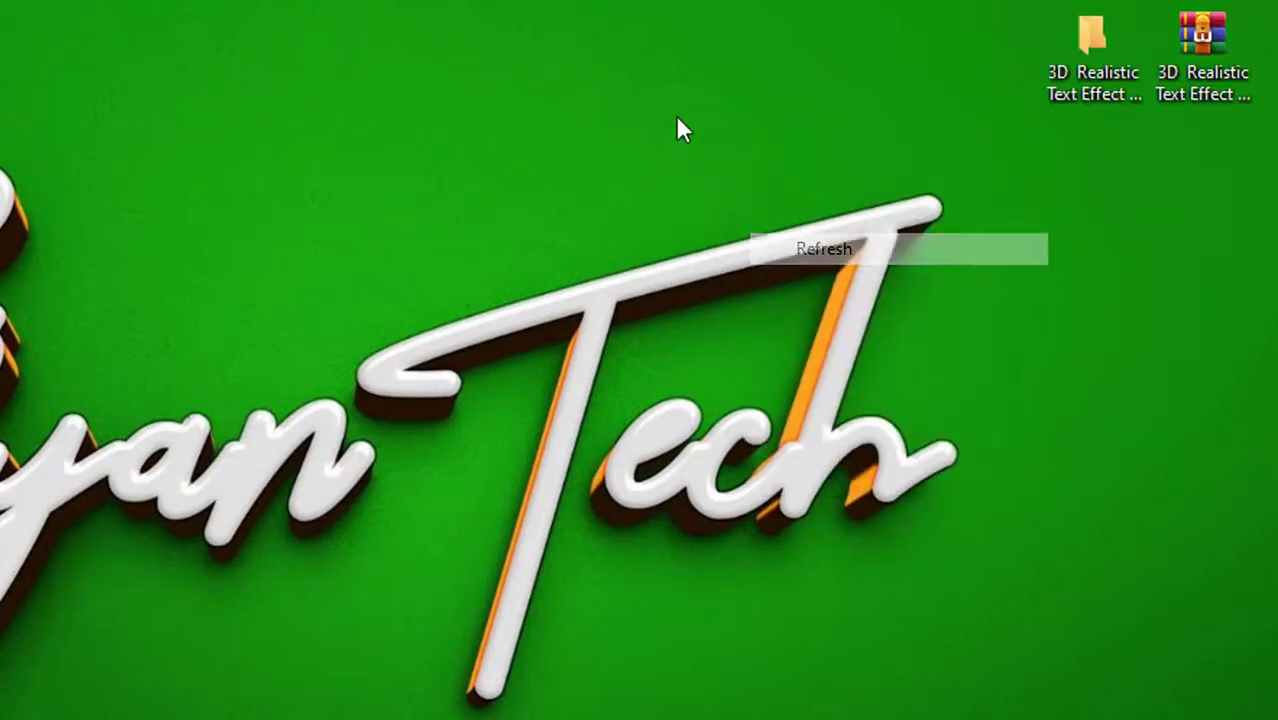
pyautogui.rightClick(677, 118)
pyautogui.click(771, 224)
# Open the extracted folder and its inner folder, then refresh the listing.
pyautogui.doubleClick(1088, 68)
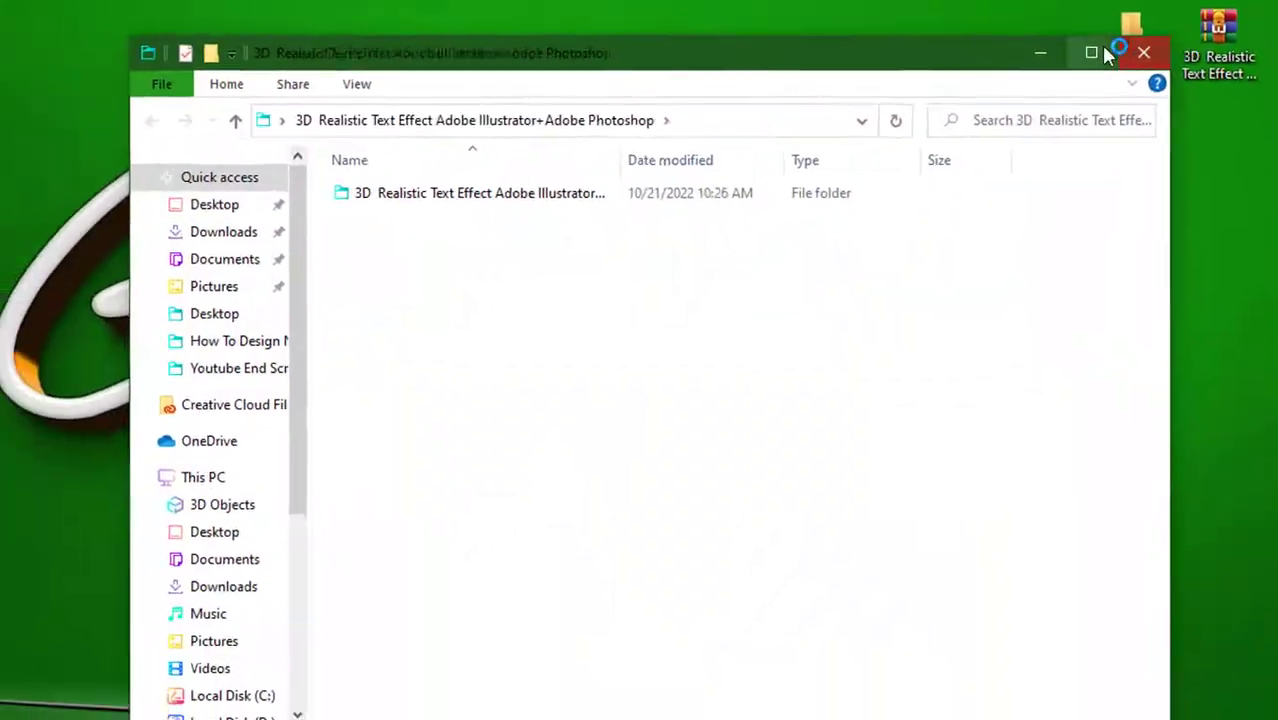
pyautogui.doubleClick(805, 88)
pyautogui.rightClick(444, 193)
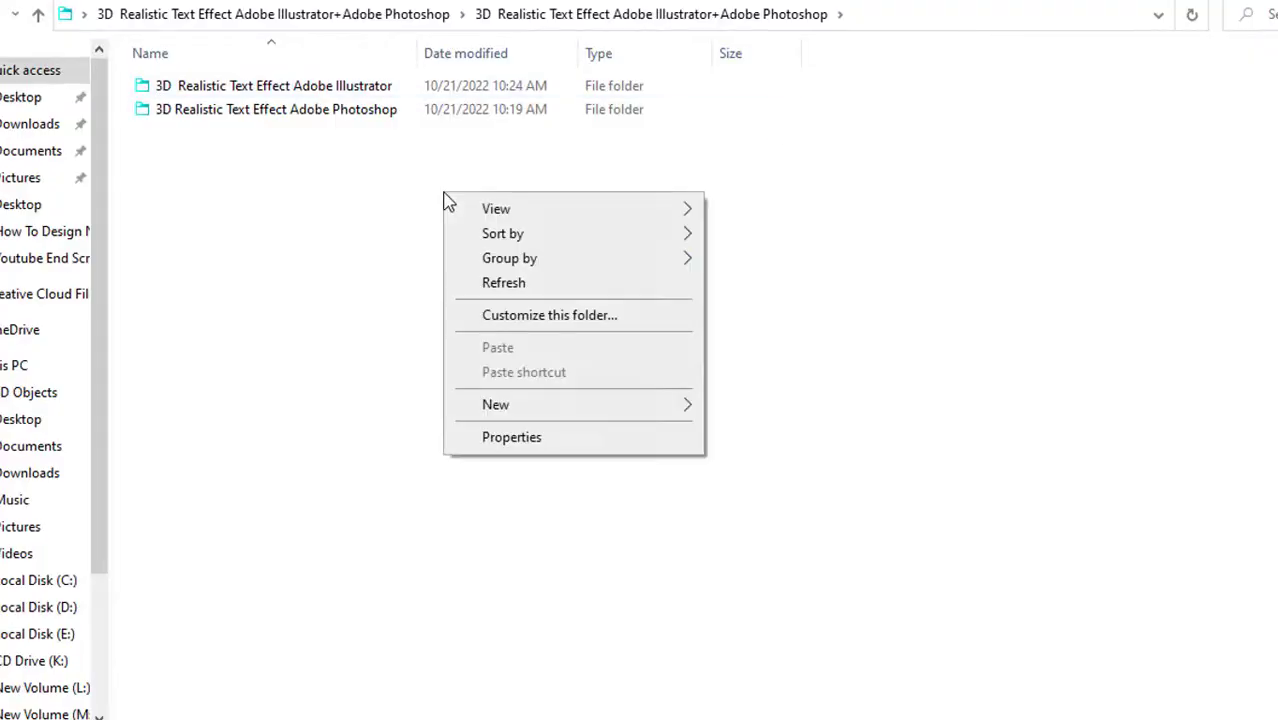
pyautogui.click(504, 283)
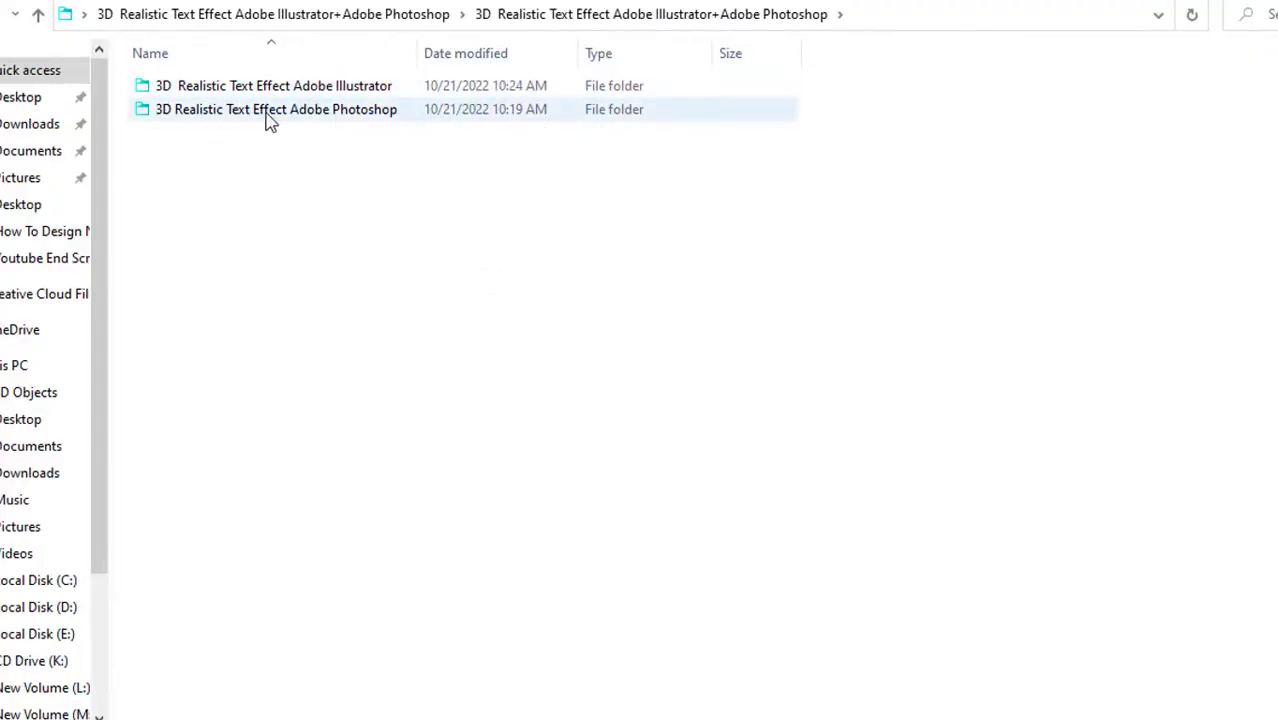
# Browse the Photoshop subfolder's JPG/PSD files, then return to the parent folder.
pyautogui.doubleClick(277, 122)
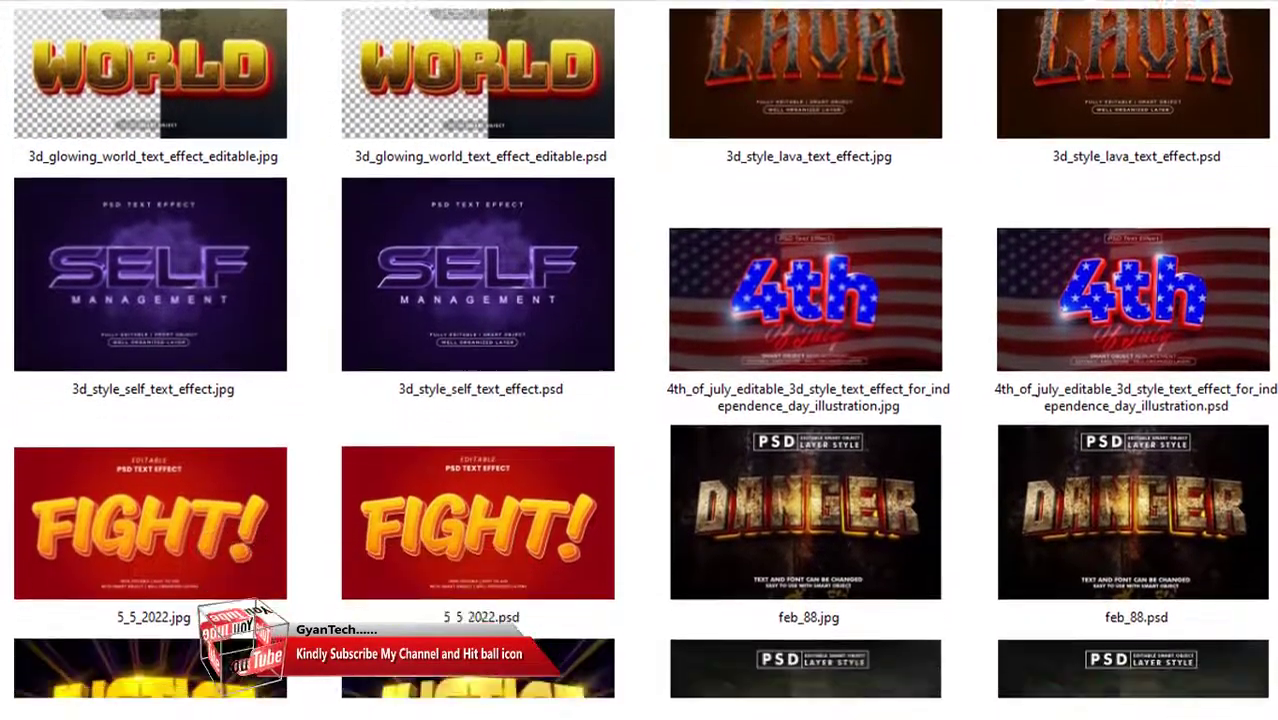
pyautogui.scroll(-5, 640, 360)
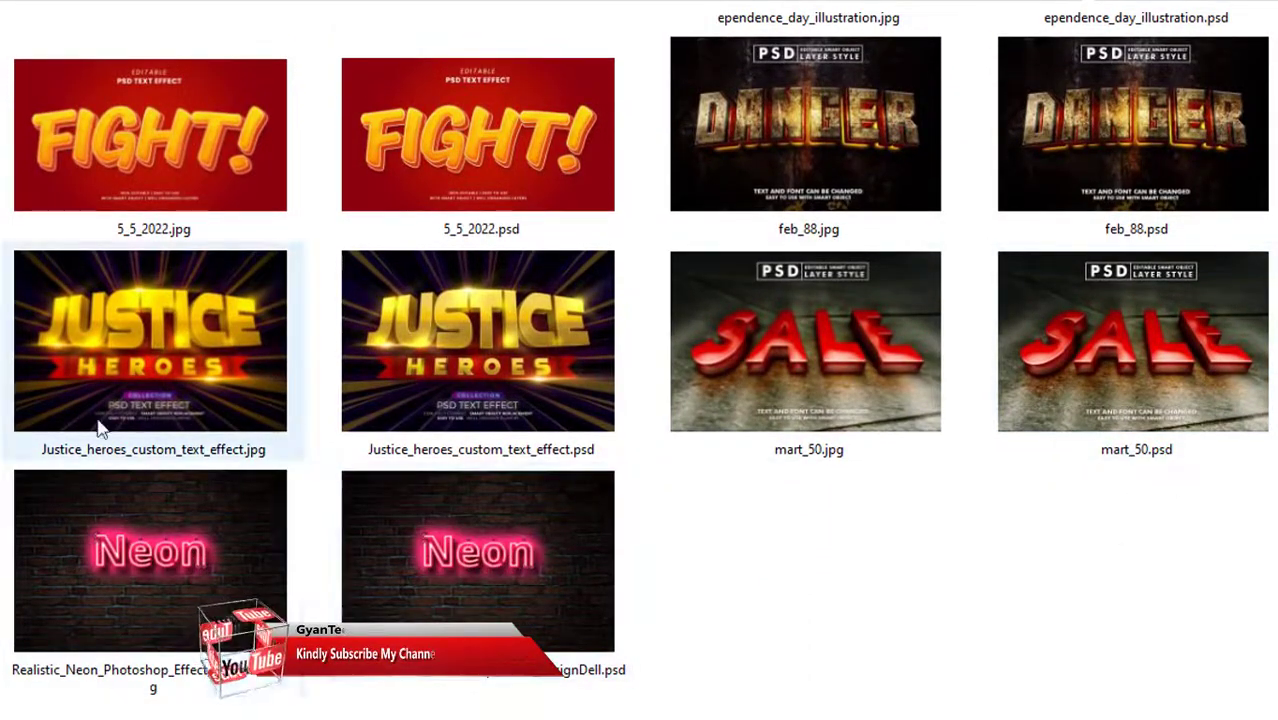
pyautogui.scroll(5, 190, 256)
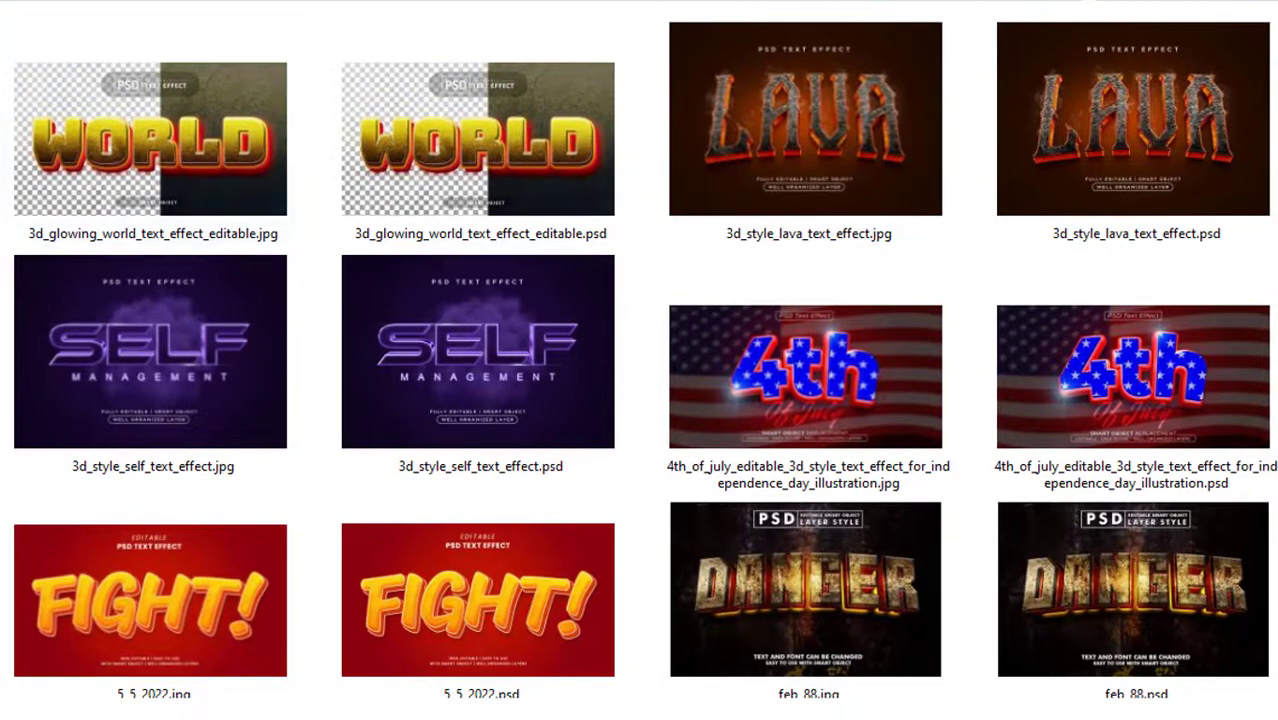
pyautogui.hotkey('alt', 'Up')
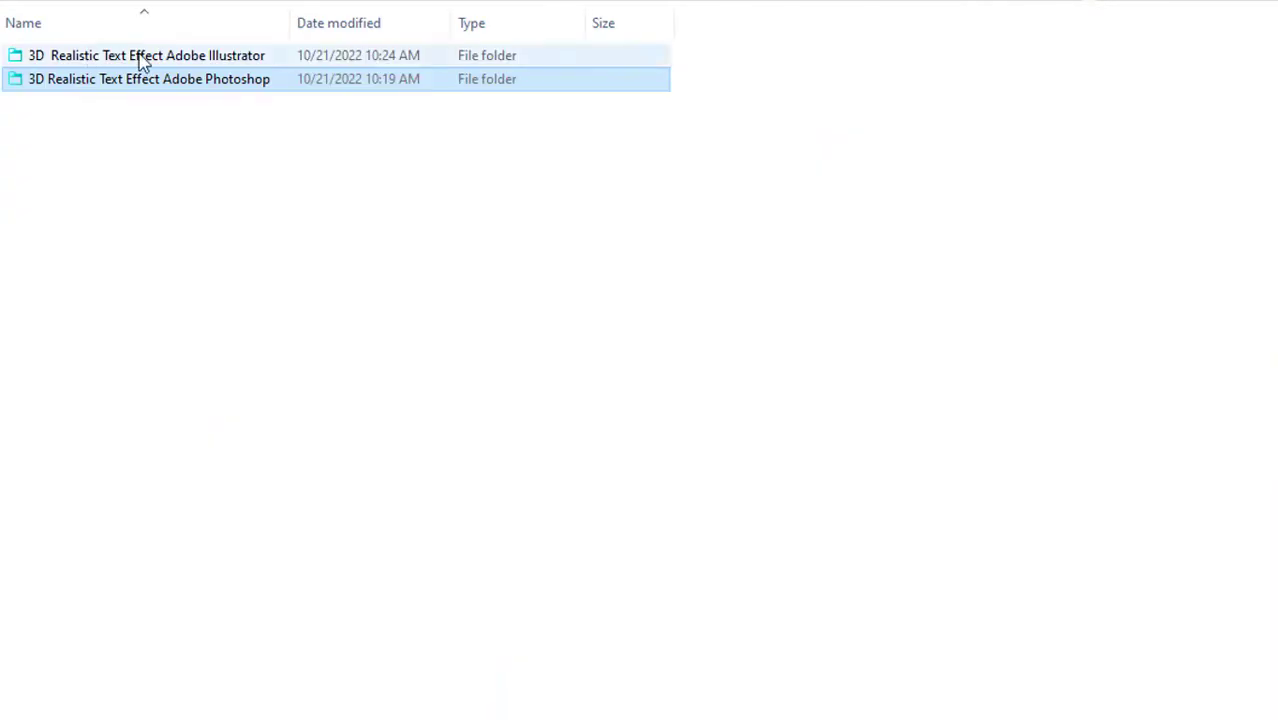
pyautogui.doubleClick(142, 58)
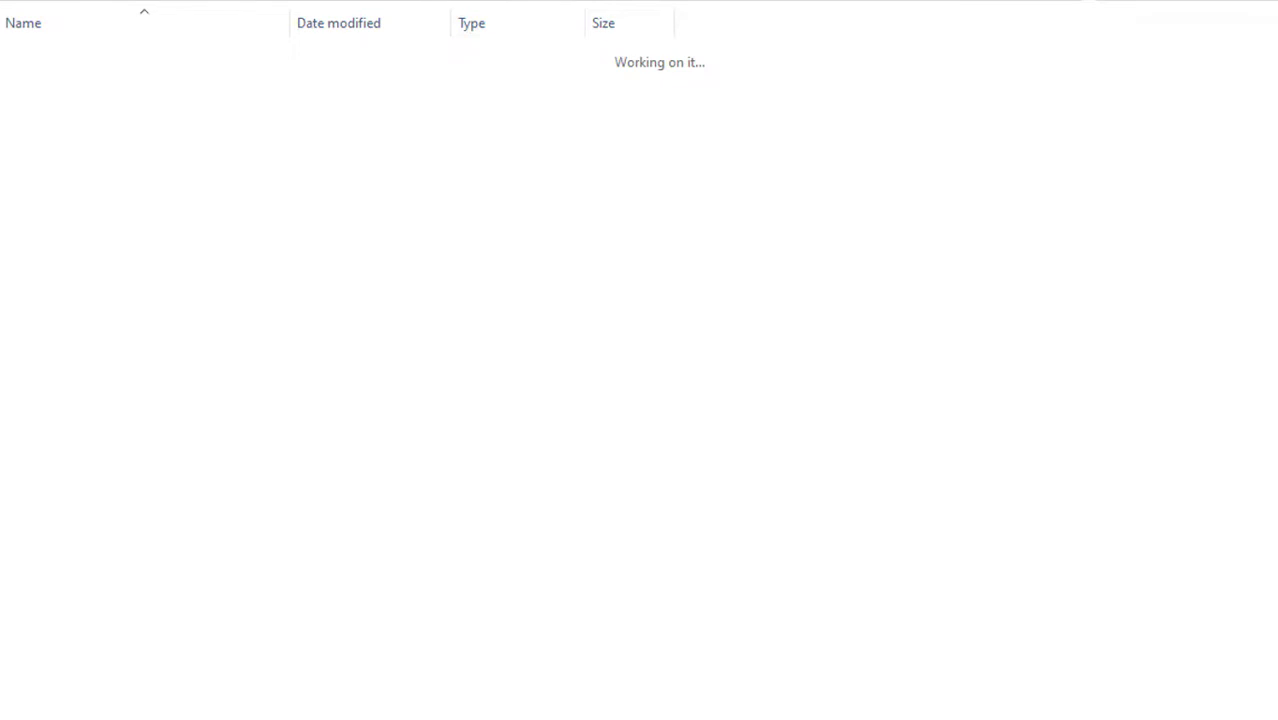
pyautogui.click(92, 4)
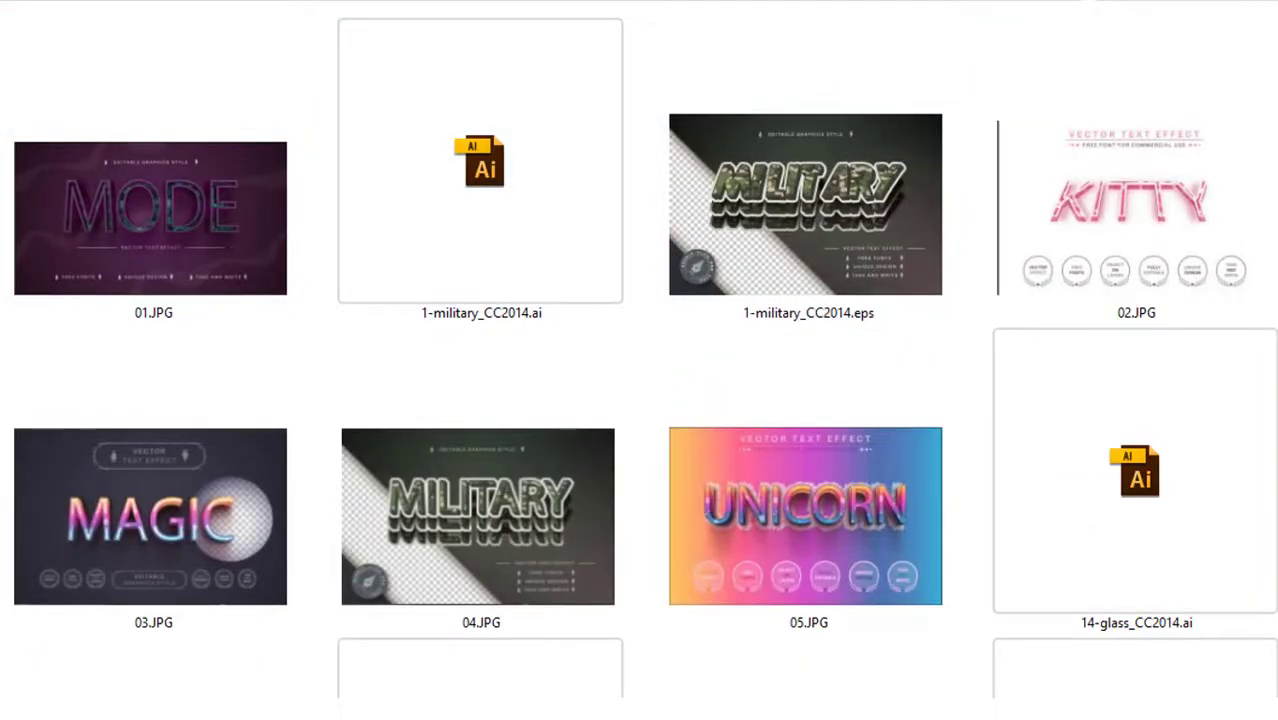
pyautogui.scroll(-3, 640, 360)
pyautogui.scroll(-2, 640, 360)
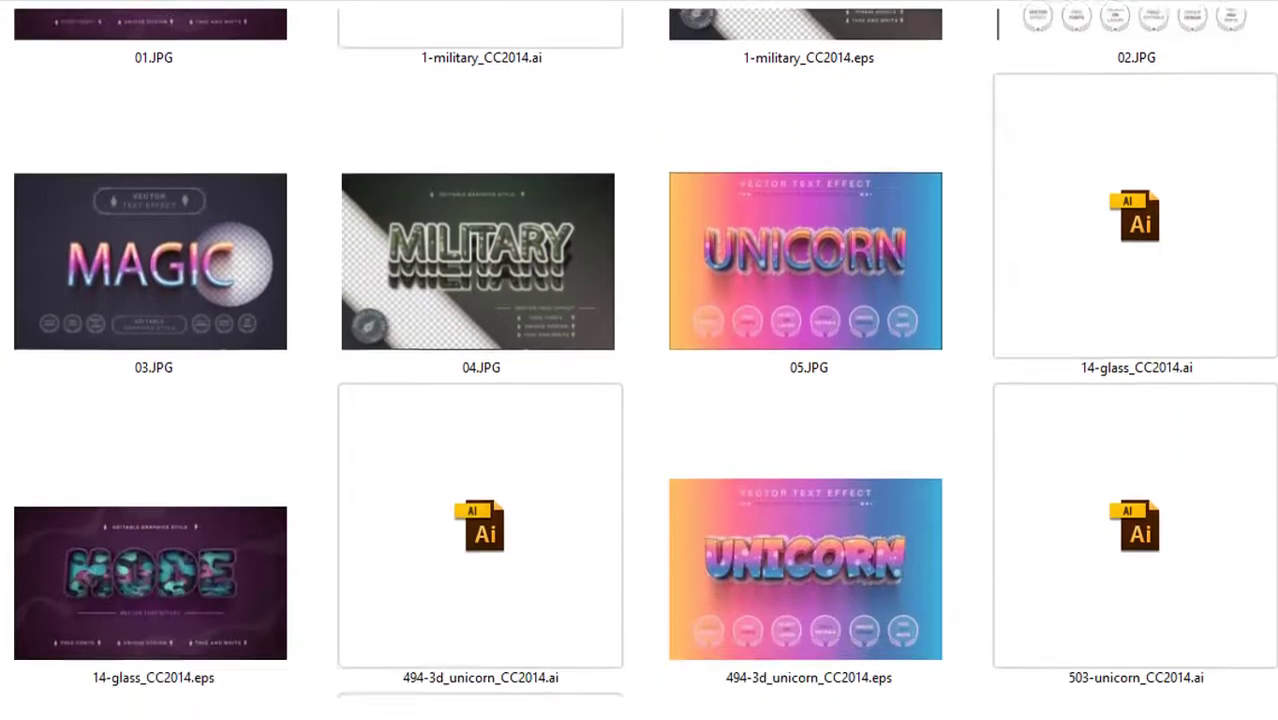
pyautogui.scroll(1, 640, 360)
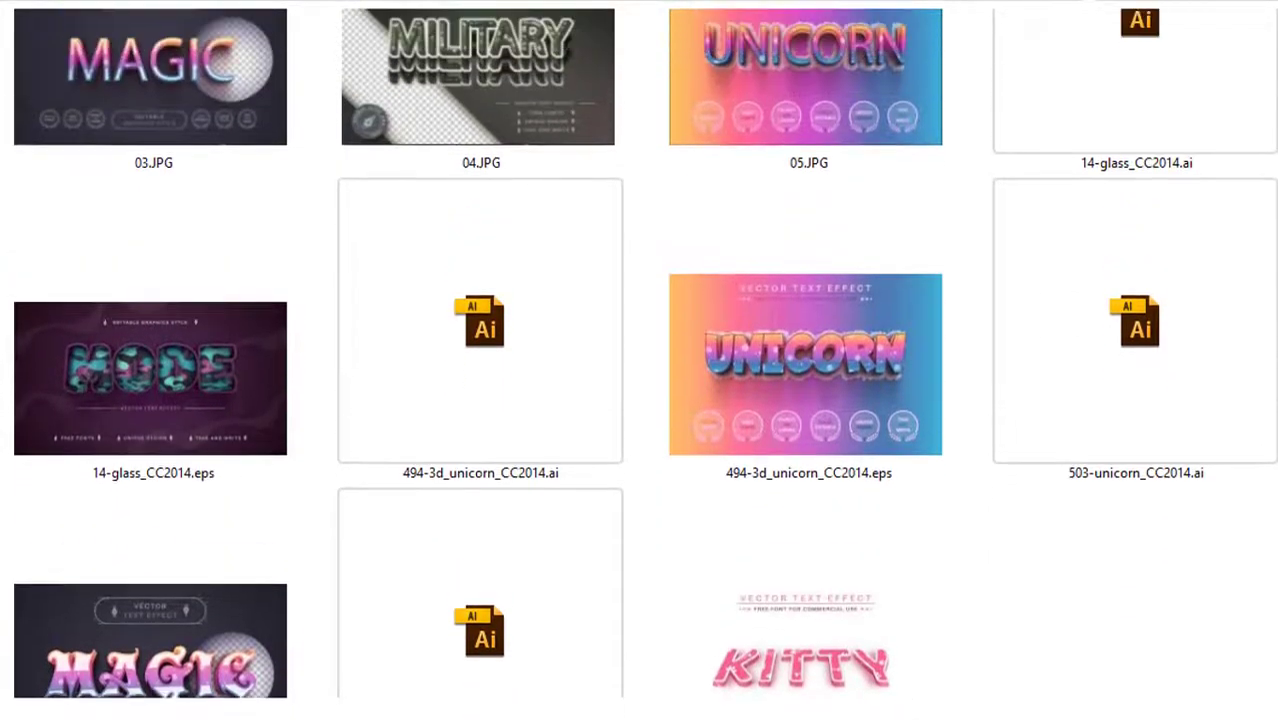
pyautogui.scroll(1, 640, 360)
pyautogui.scroll(2, 1268, 244)
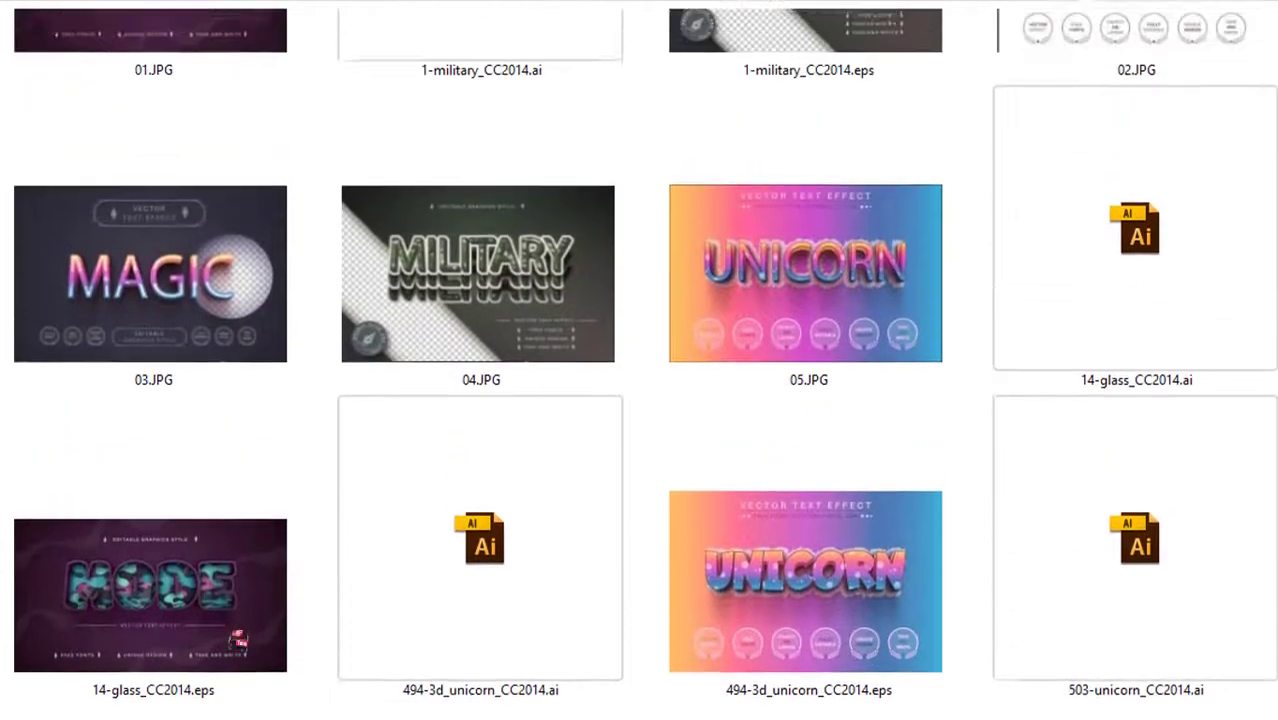
pyautogui.scroll(1, 1268, 244)
pyautogui.scroll(-5, 1266, 279)
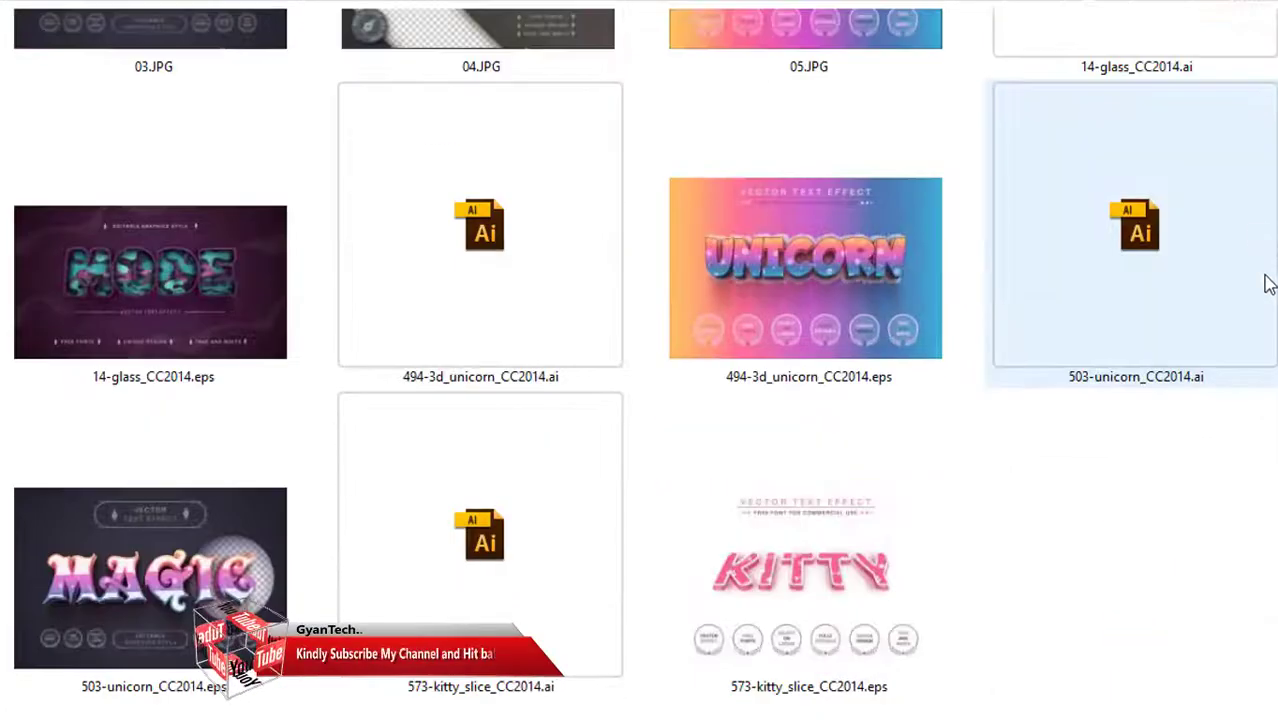
pyautogui.scroll(1, 1264, 400)
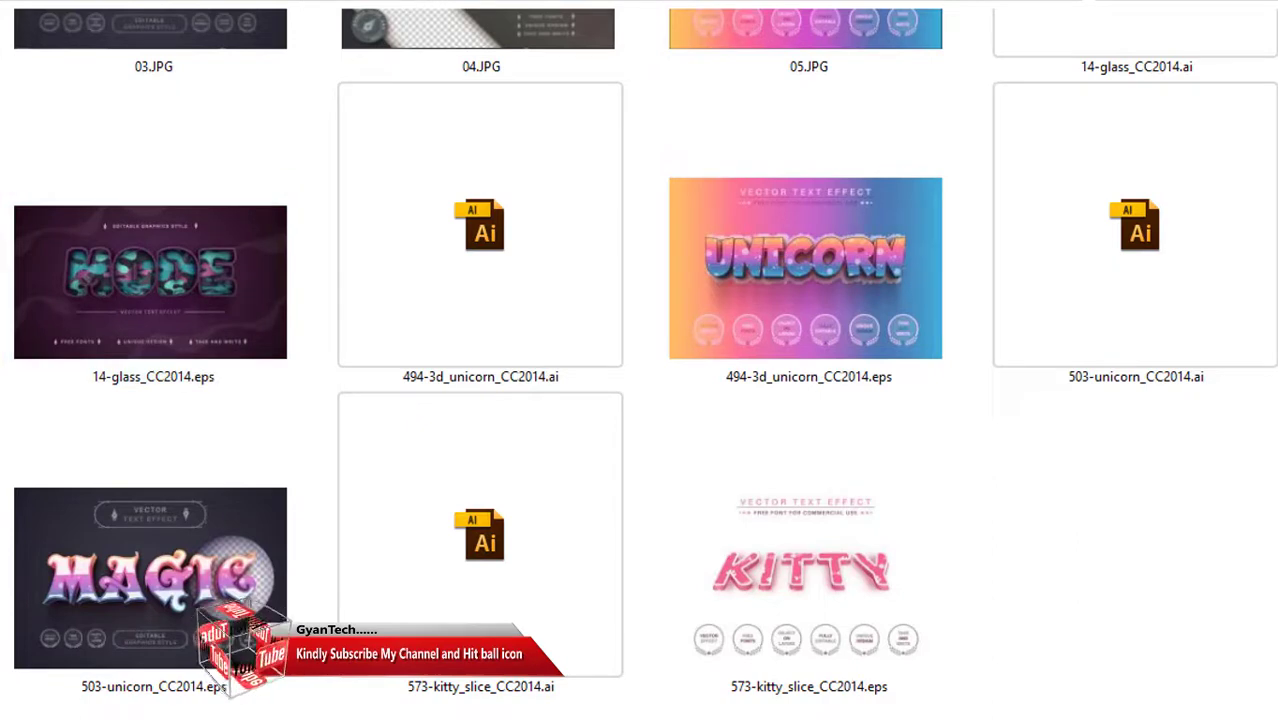
pyautogui.scroll(3, 1001, 100)
pyautogui.scroll(2, 1001, 100)
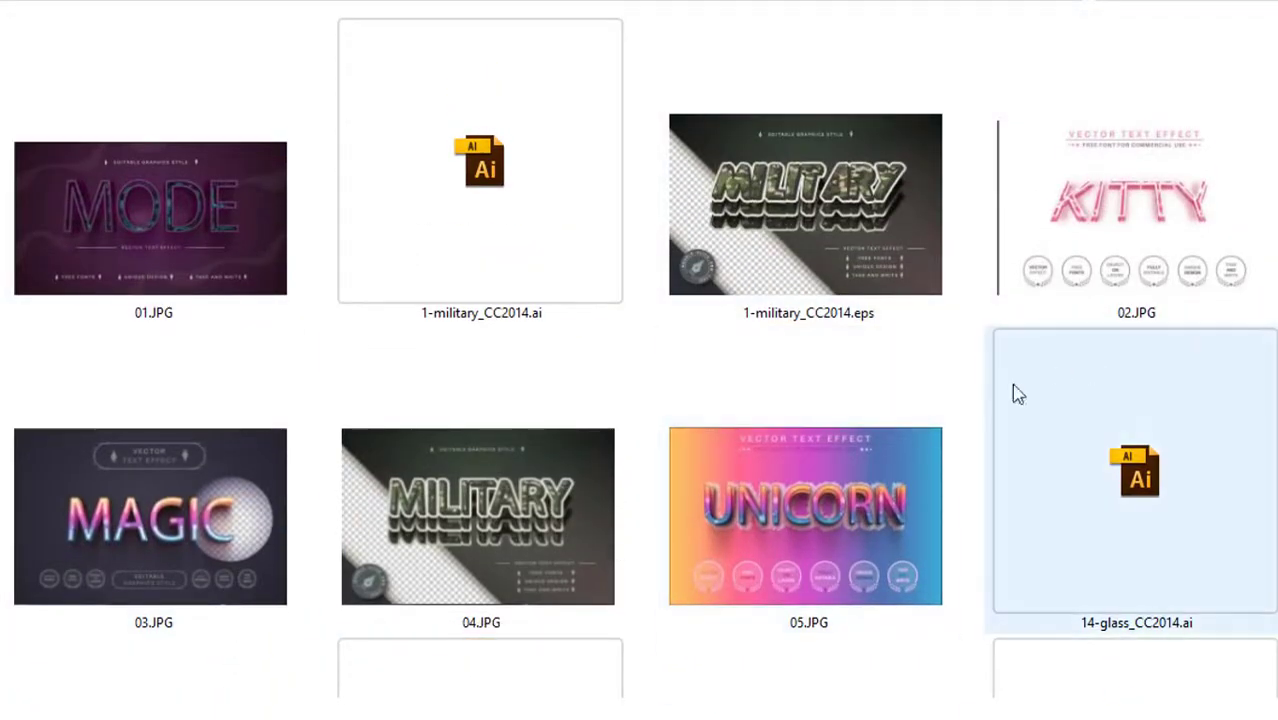
pyautogui.hotkey('alt', 'Up')
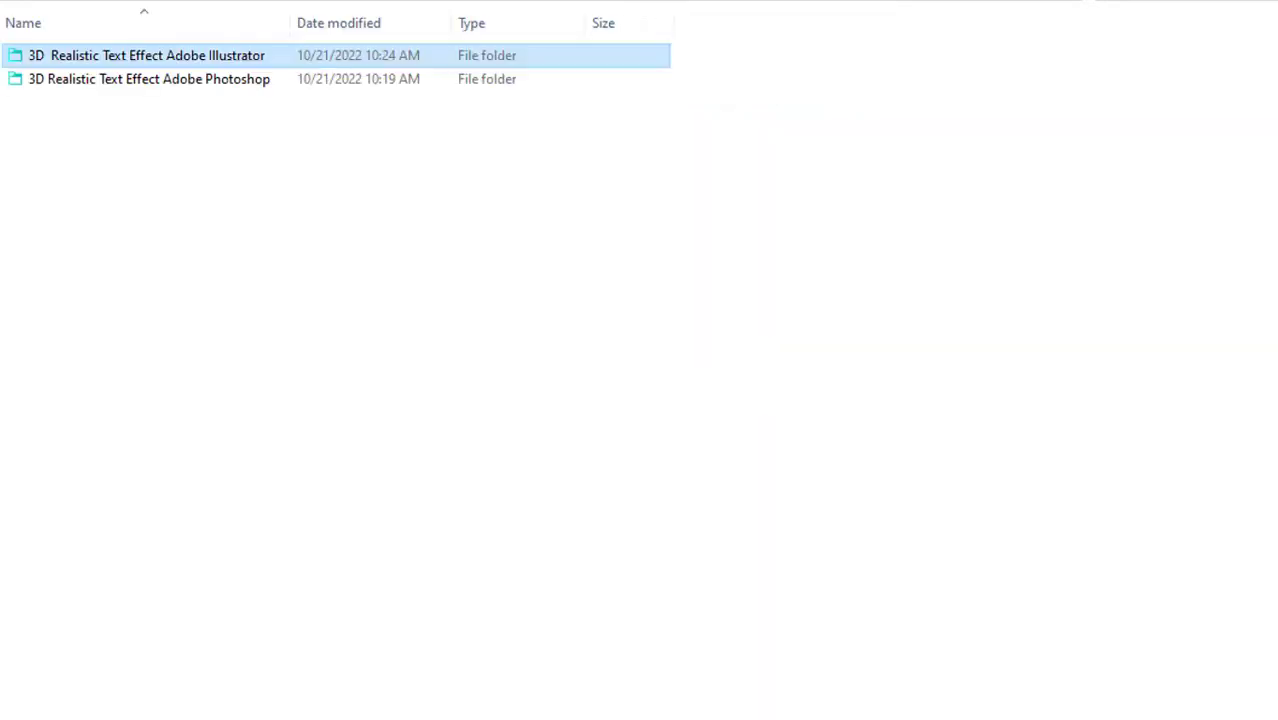
# Open mart_50.psd from the Photoshop subfolder in Photoshop CS6.
pyautogui.doubleClick(240, 88)
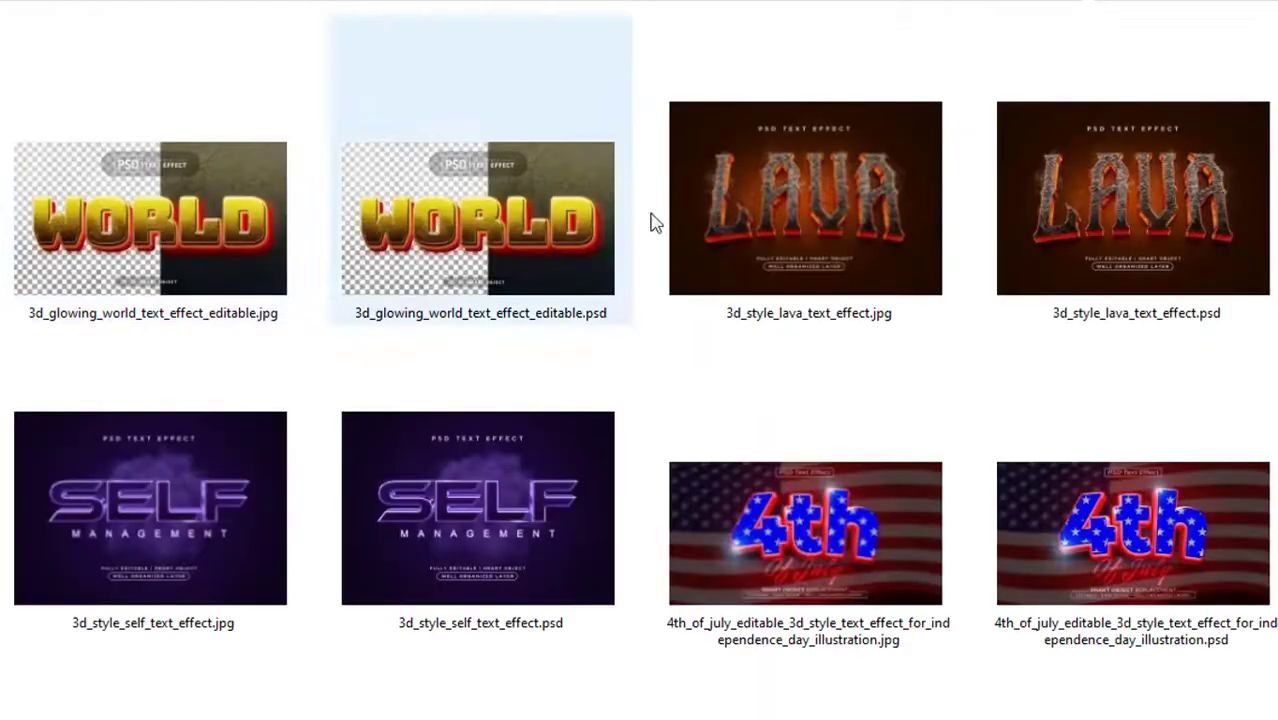
pyautogui.scroll(-2, 1255, 453)
pyautogui.scroll(-3, 1255, 453)
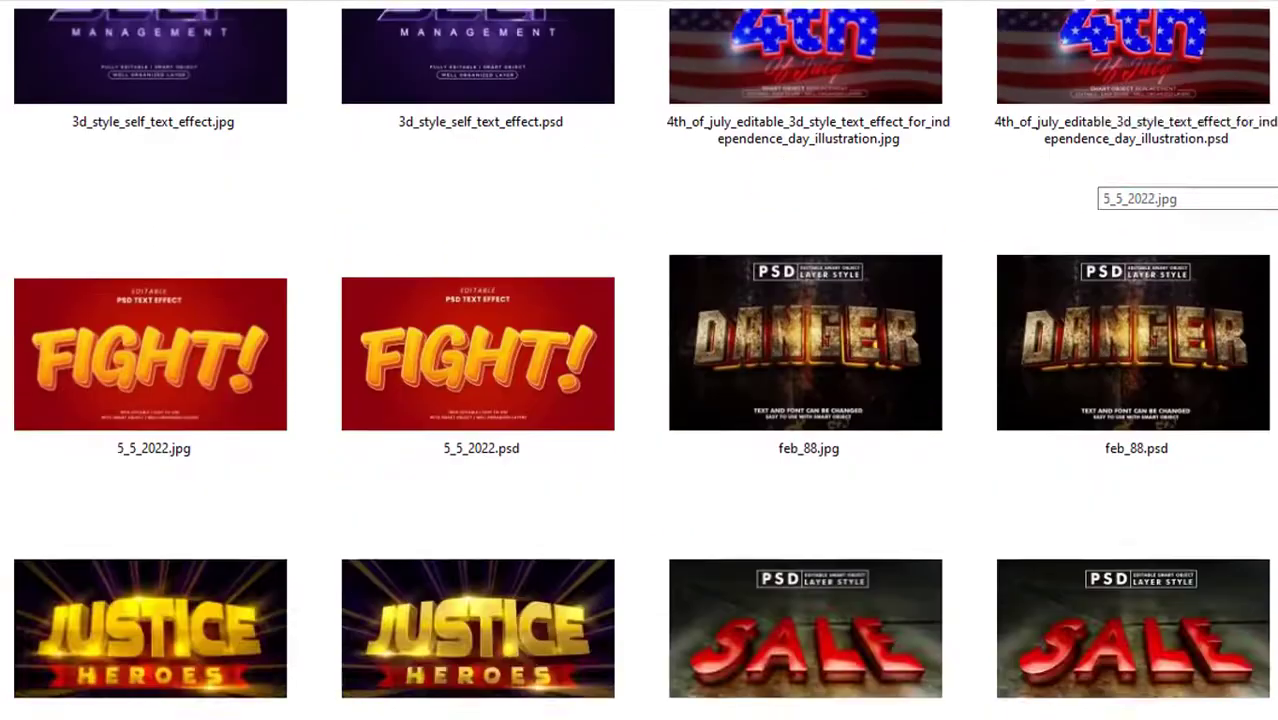
pyautogui.scroll(-3, 1255, 453)
pyautogui.click(1100, 311)
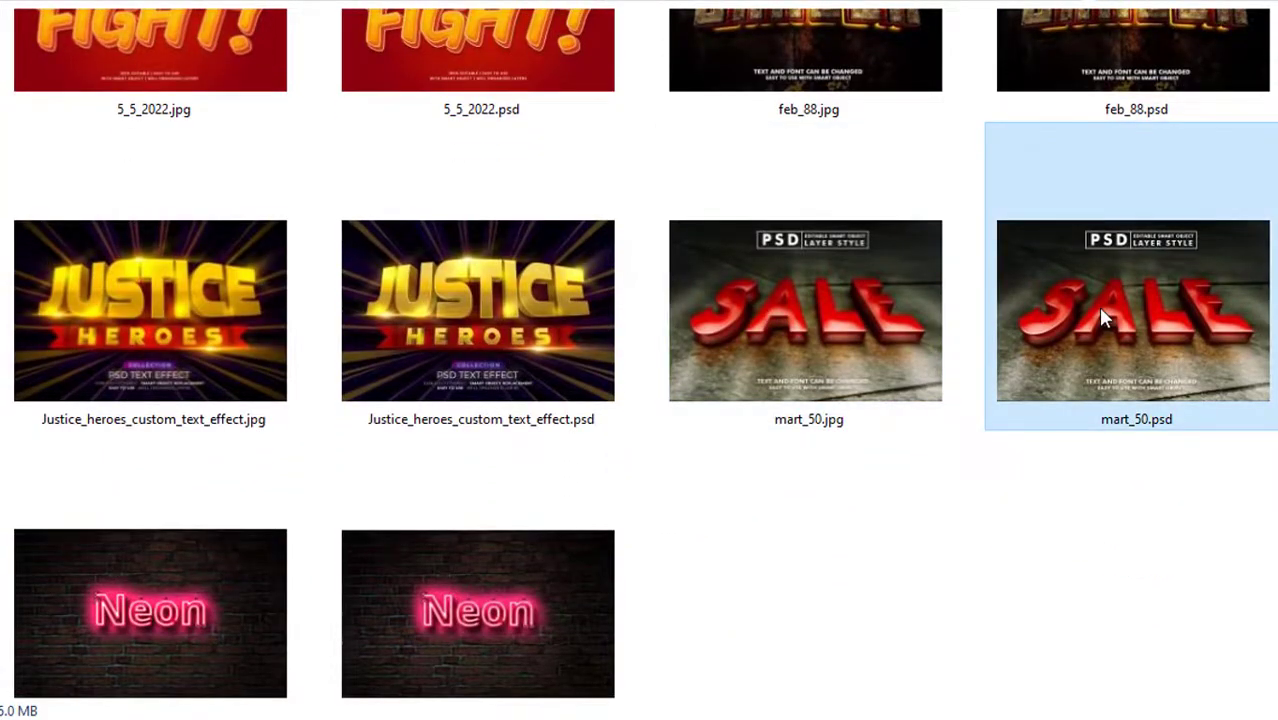
pyautogui.rightClick(1098, 307)
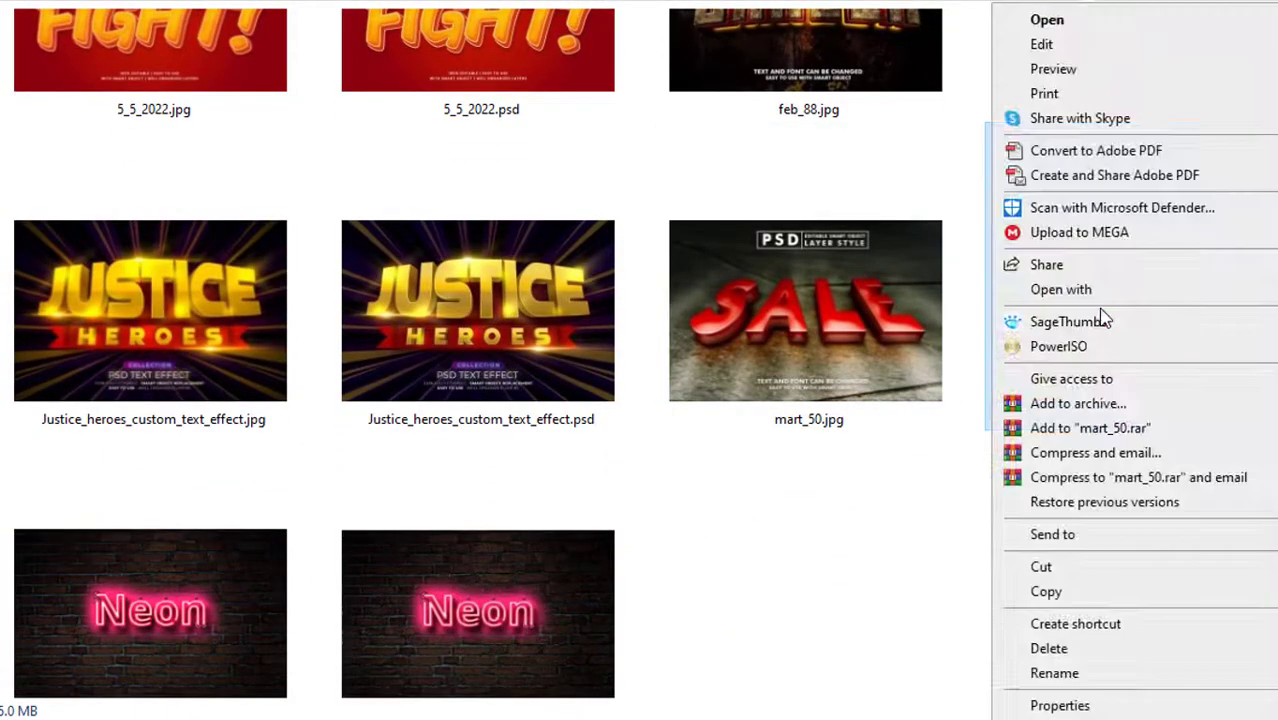
pyautogui.click(1110, 21)
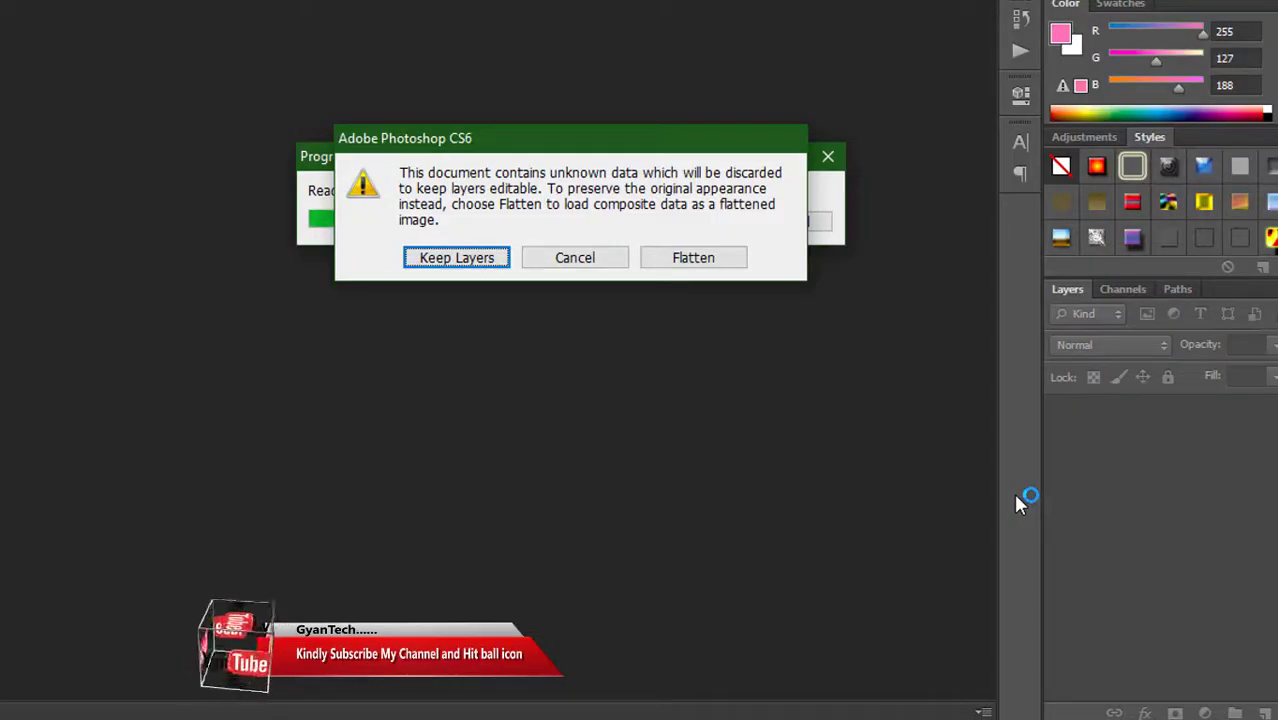
# Keep mart_50.psd's layers editable and scroll through the Layers panel.
pyautogui.click(418, 258)
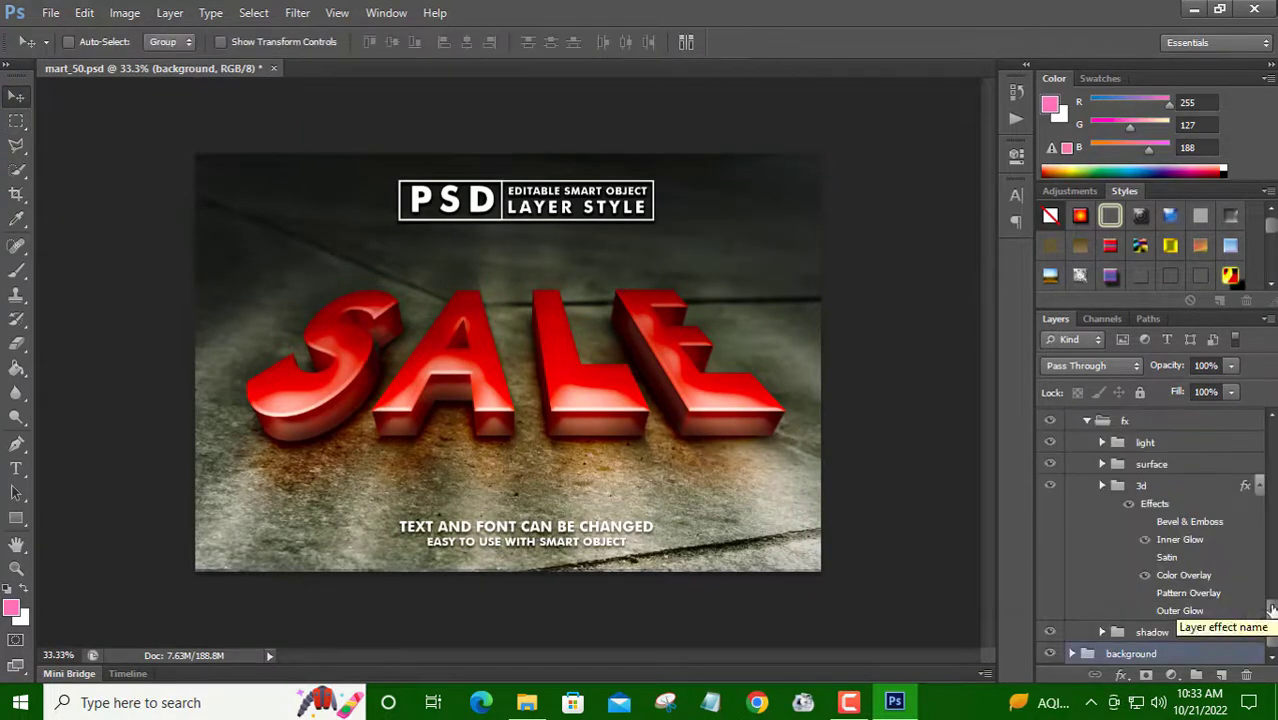
pyautogui.scroll(3, 1235, 594)
pyautogui.scroll(3, 1235, 594)
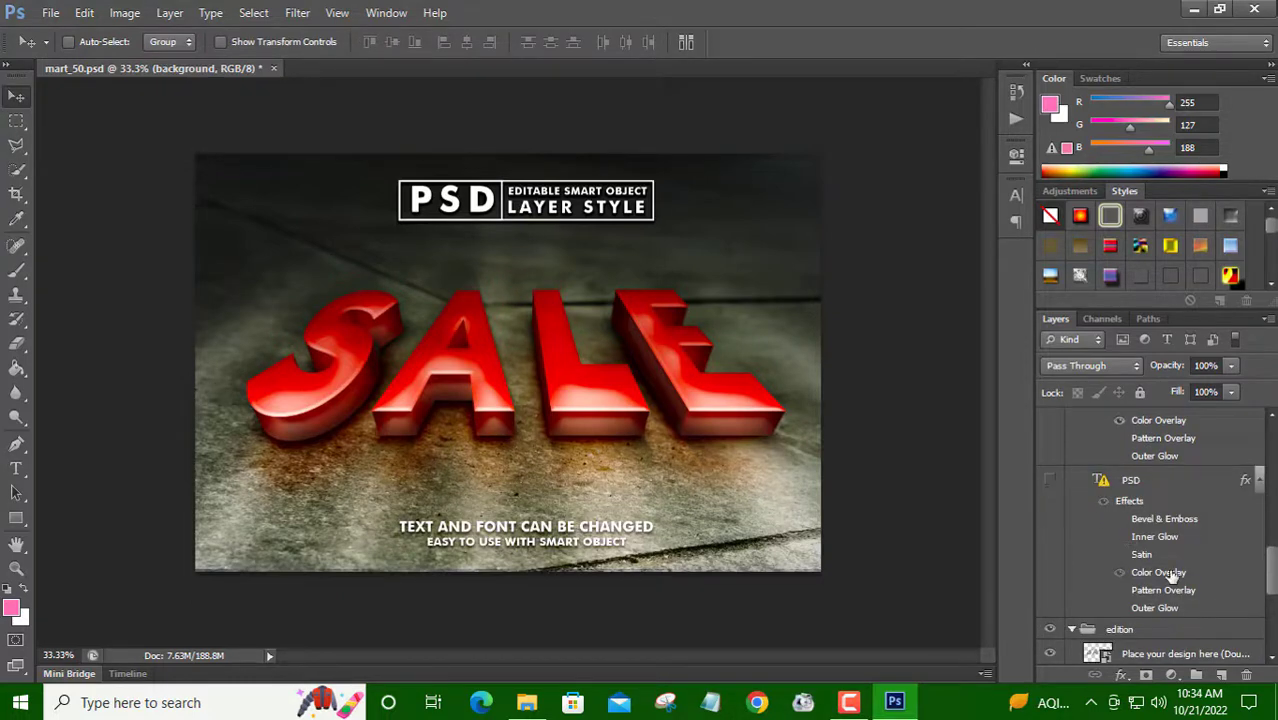
pyautogui.scroll(-5, 1172, 577)
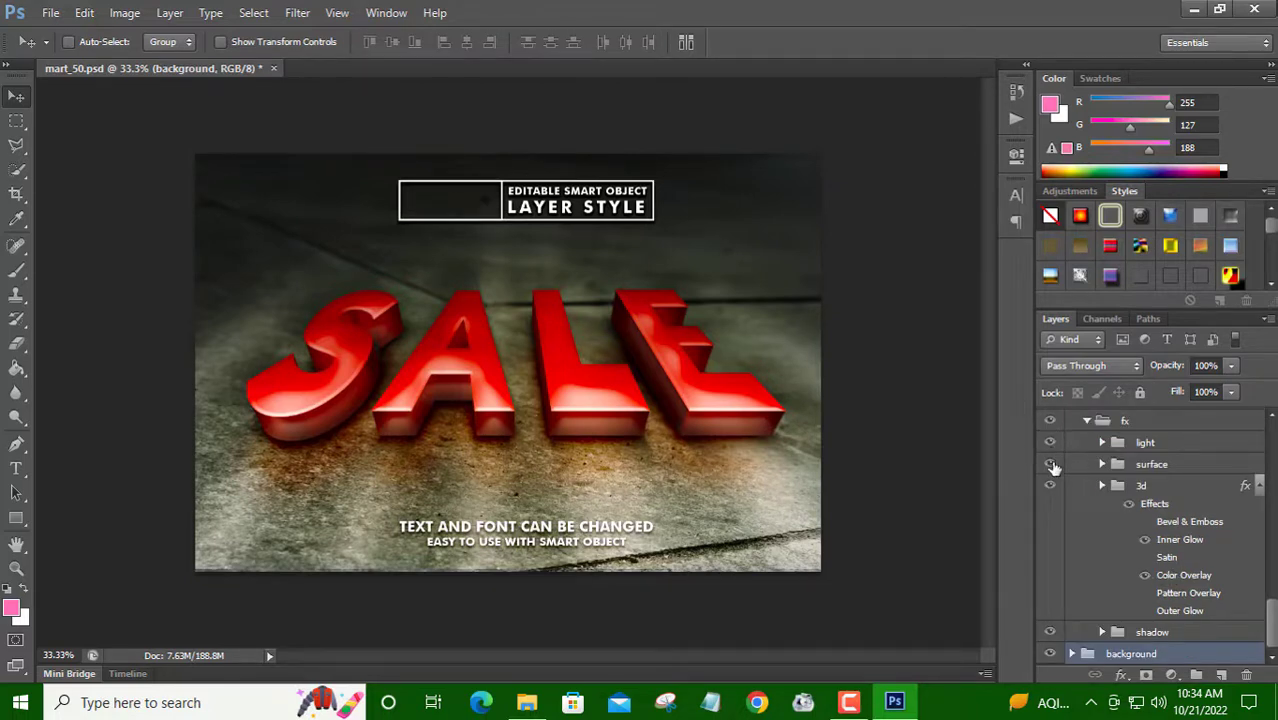
# Expand the shadow group and hide the Text group's title box and caption.
pyautogui.click(1102, 632)
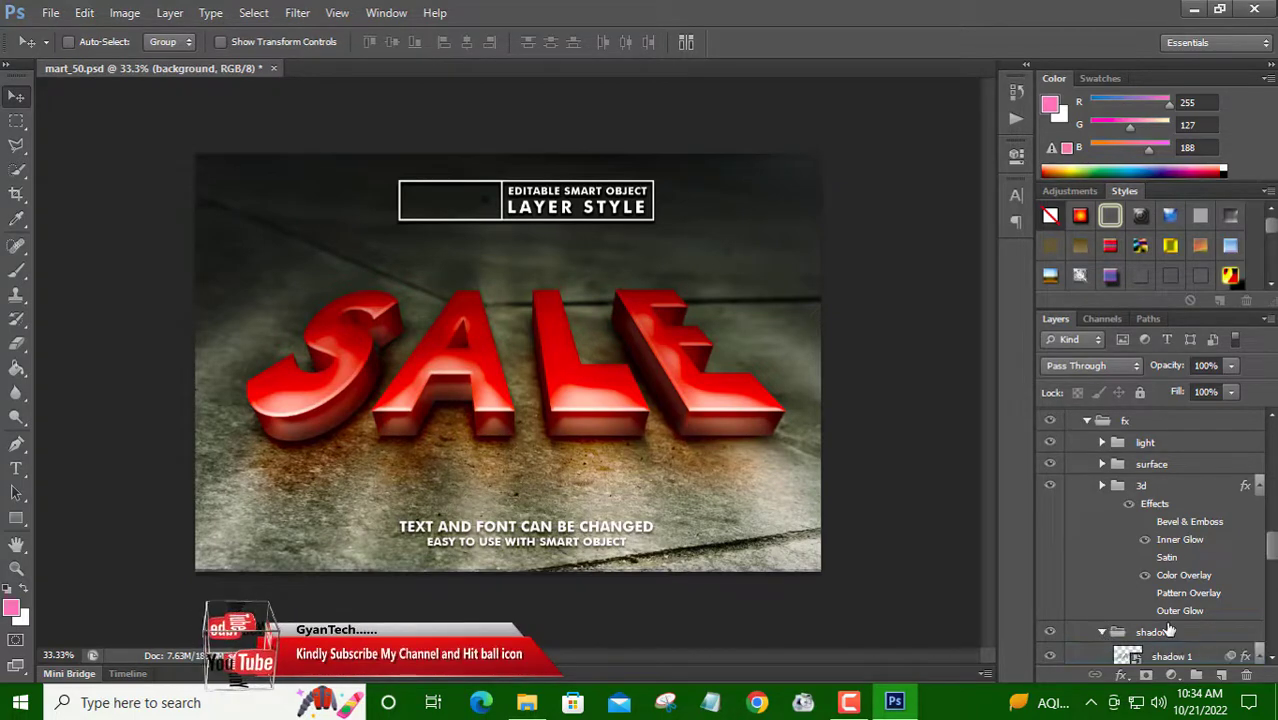
pyautogui.scroll(-5, 1169, 631)
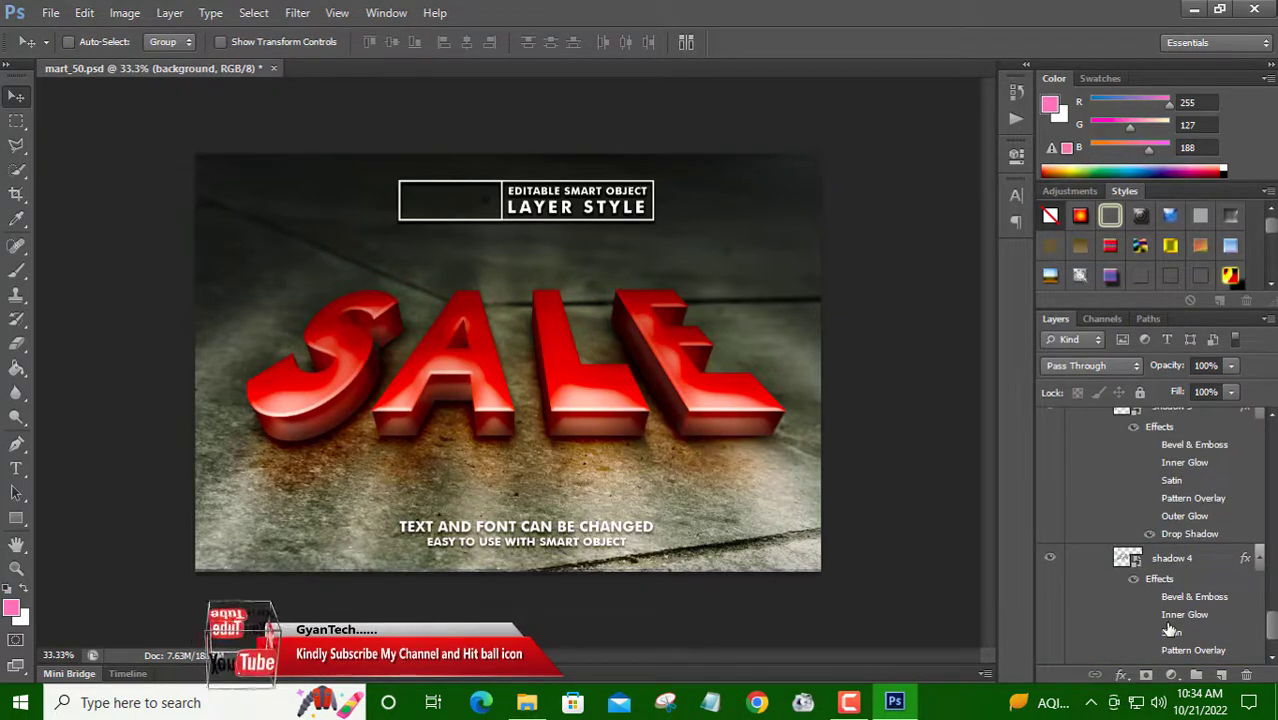
pyautogui.scroll(-2, 1185, 605)
pyautogui.scroll(-5, 1218, 568)
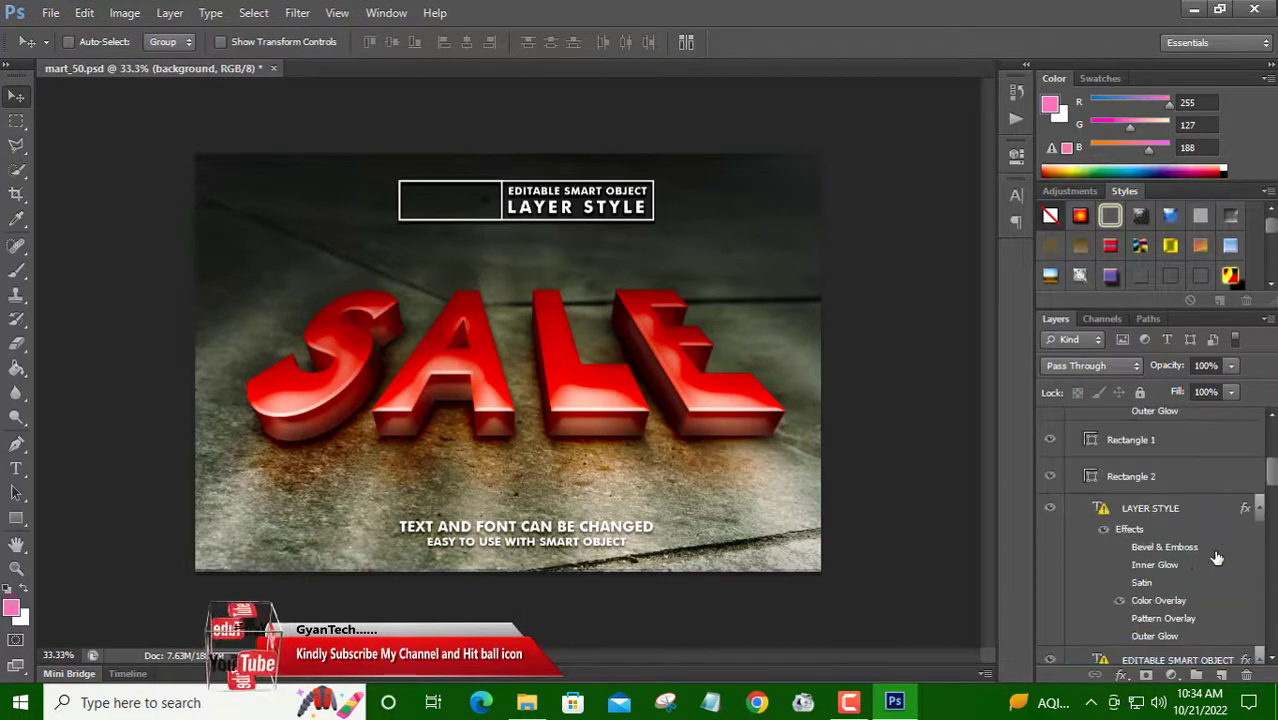
pyautogui.scroll(-5, 1216, 557)
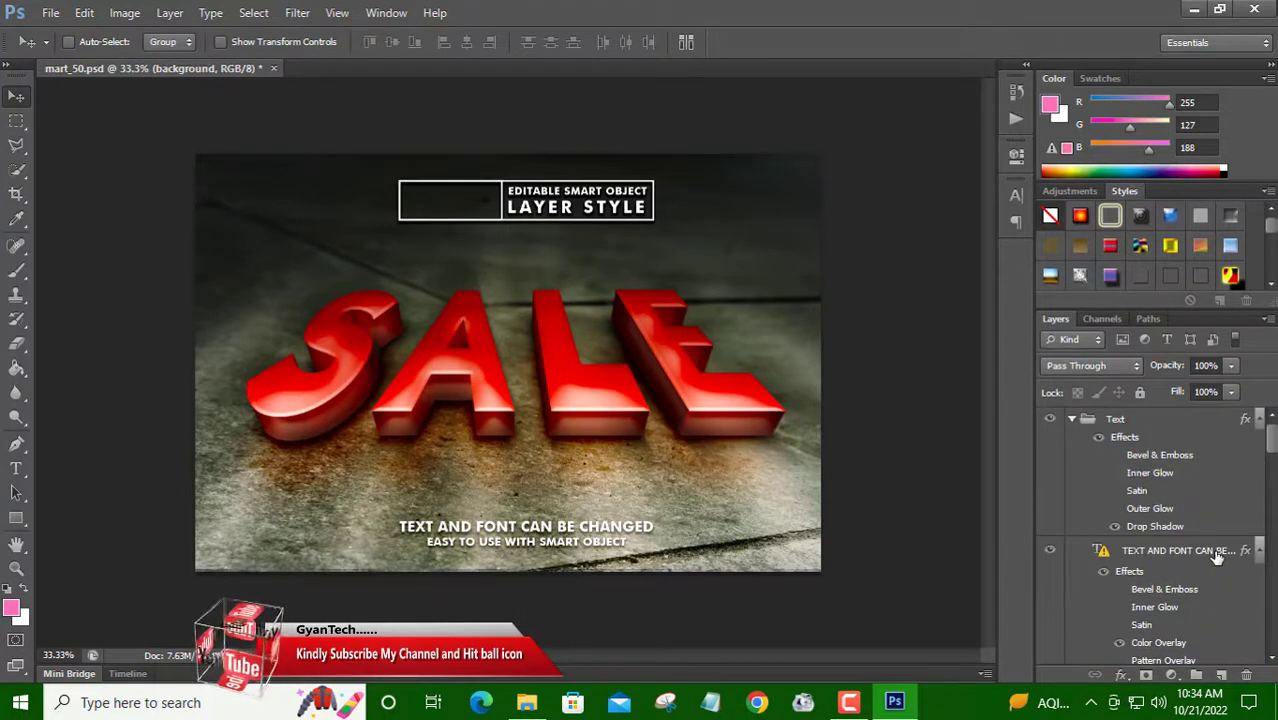
pyautogui.click(1050, 420)
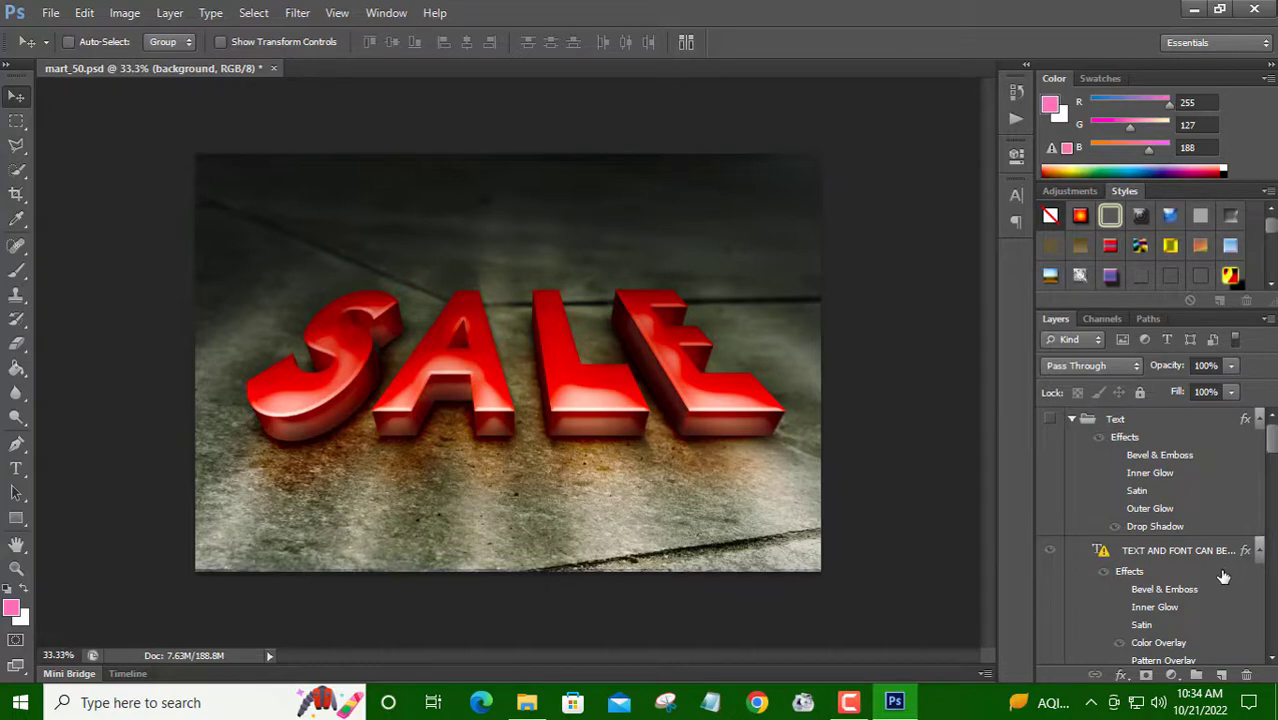
pyautogui.scroll(-3, 1223, 577)
# Open the 'Place your design here' smart object as START.psb and dismiss both warnings.
pyautogui.scroll(-3, 1223, 577)
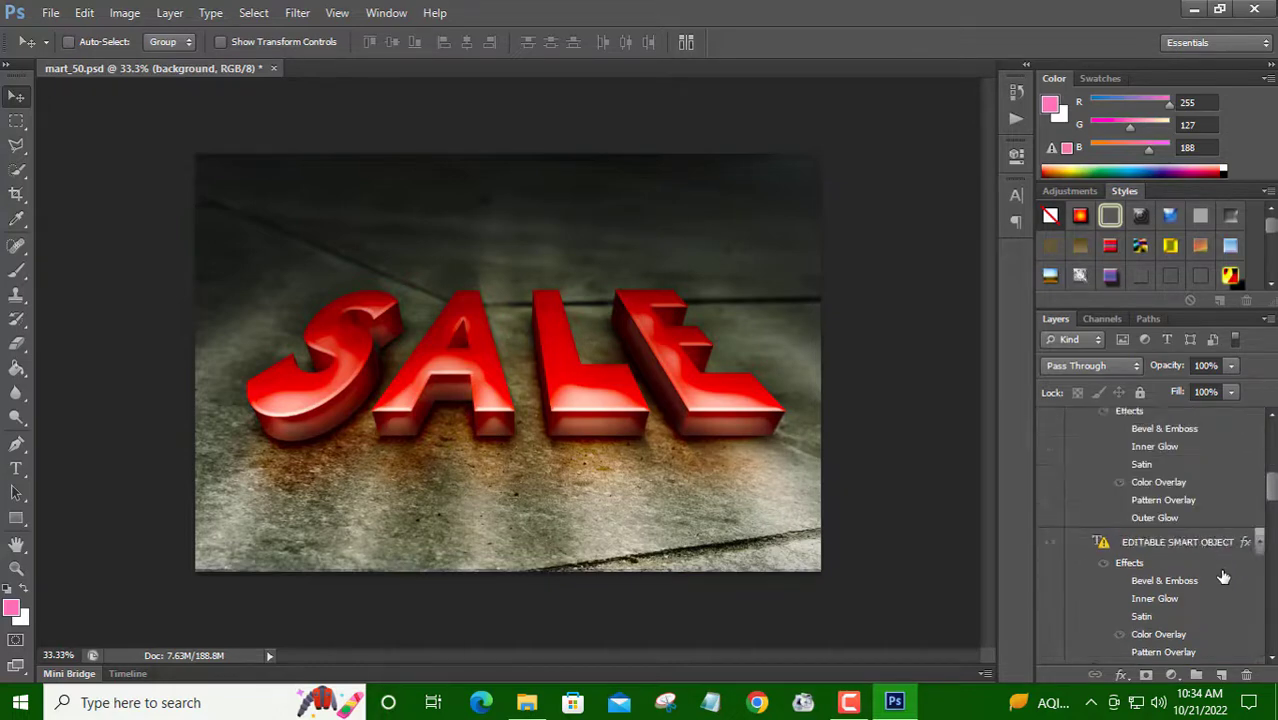
pyautogui.scroll(-3, 1223, 577)
pyautogui.scroll(-3, 1223, 577)
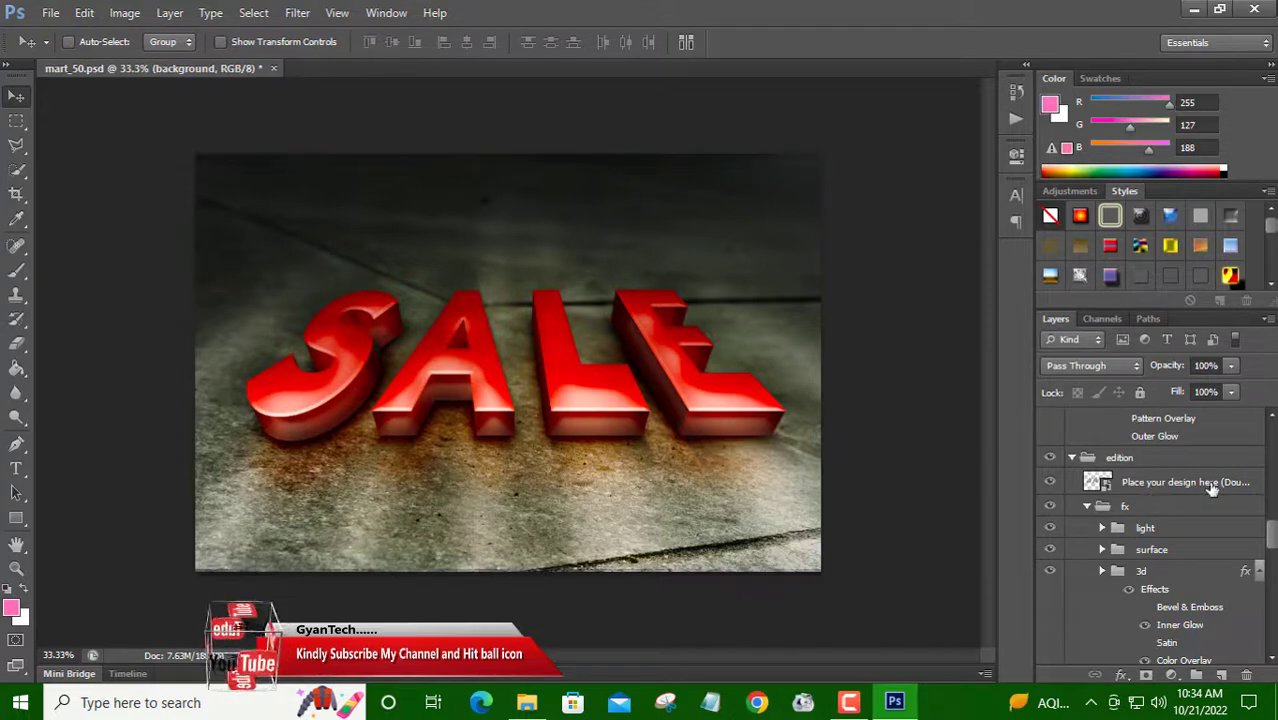
pyautogui.doubleClick(1100, 483)
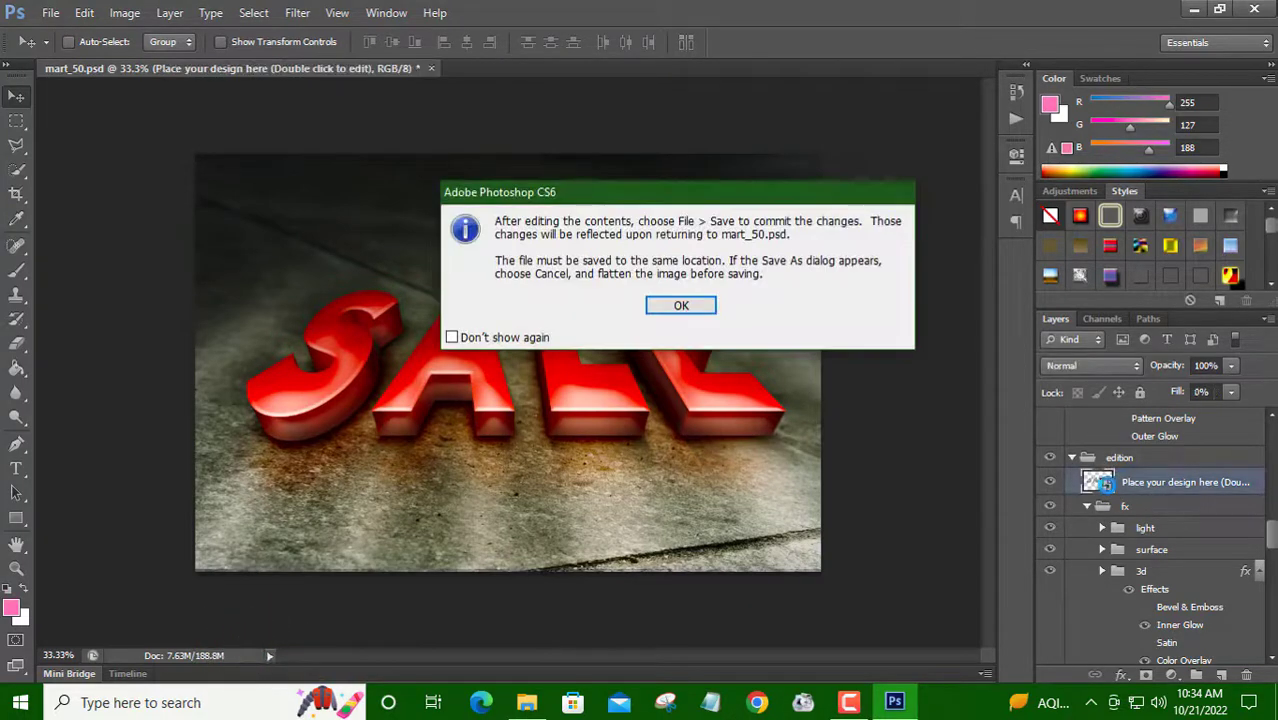
pyautogui.click(681, 306)
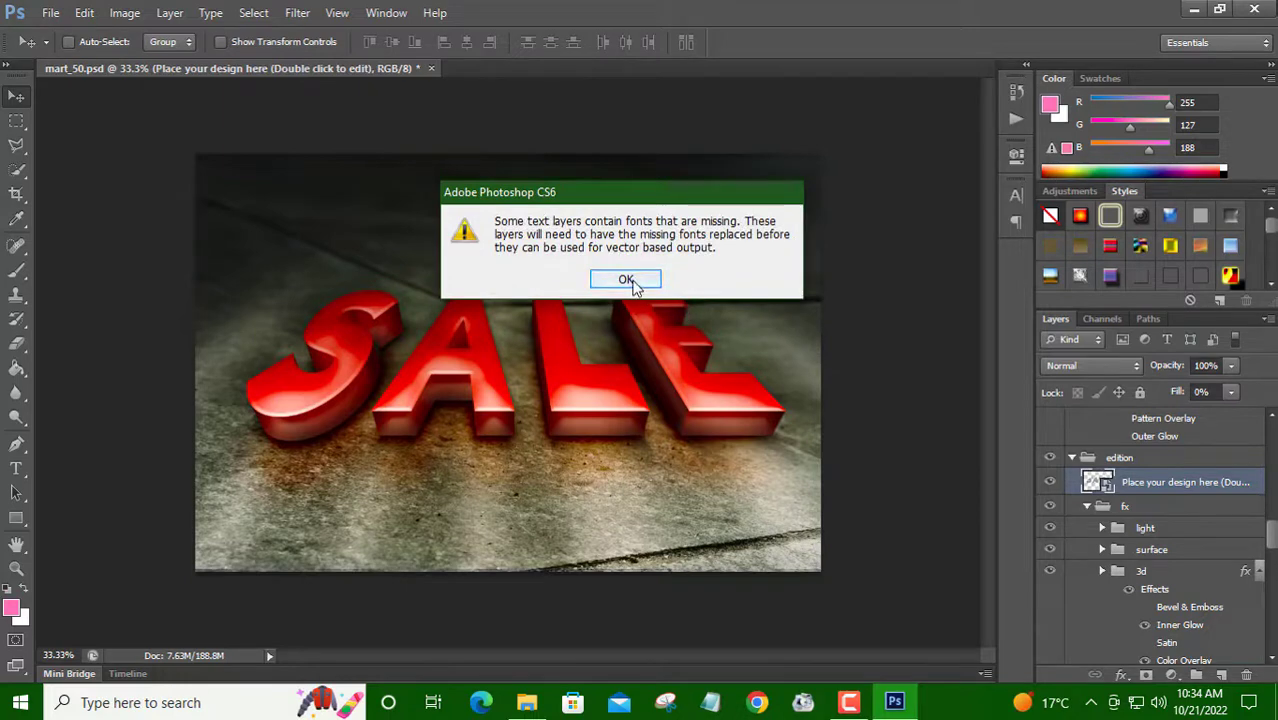
pyautogui.click(626, 280)
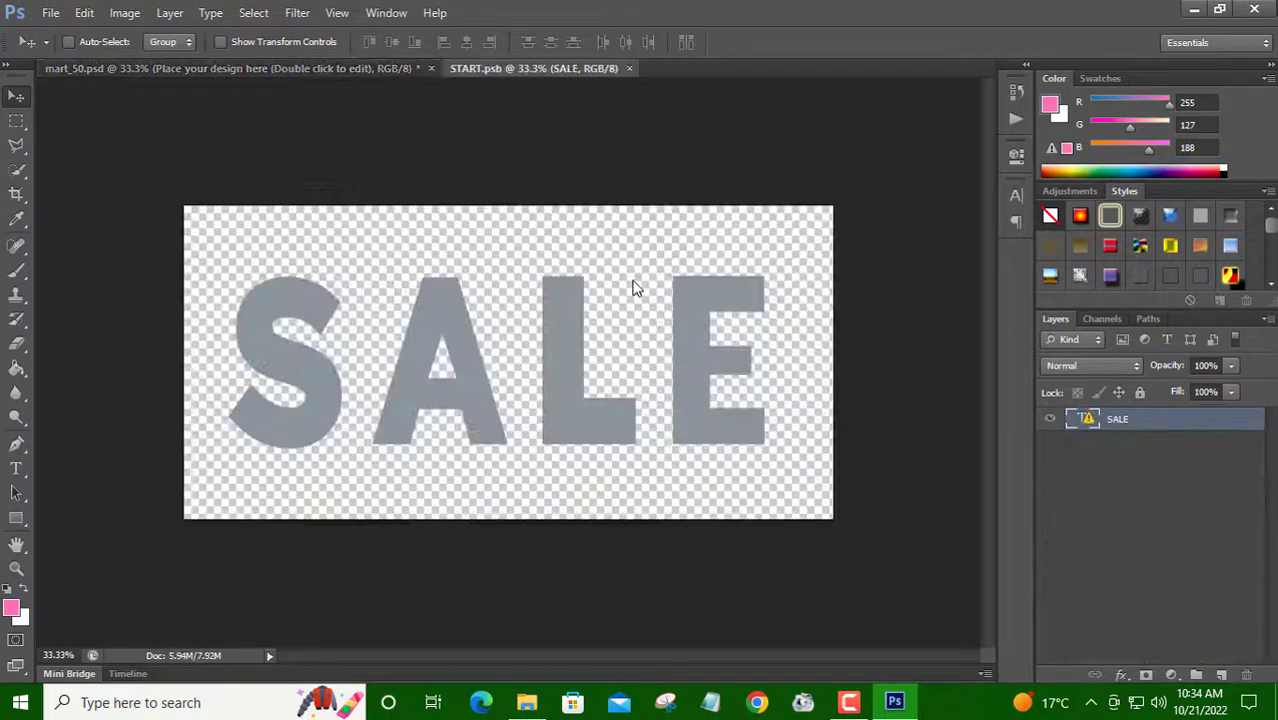
# Edit the SALE text layer, accepting font substitution, and set its font to Poplar Std.
pyautogui.doubleClick(1088, 420)
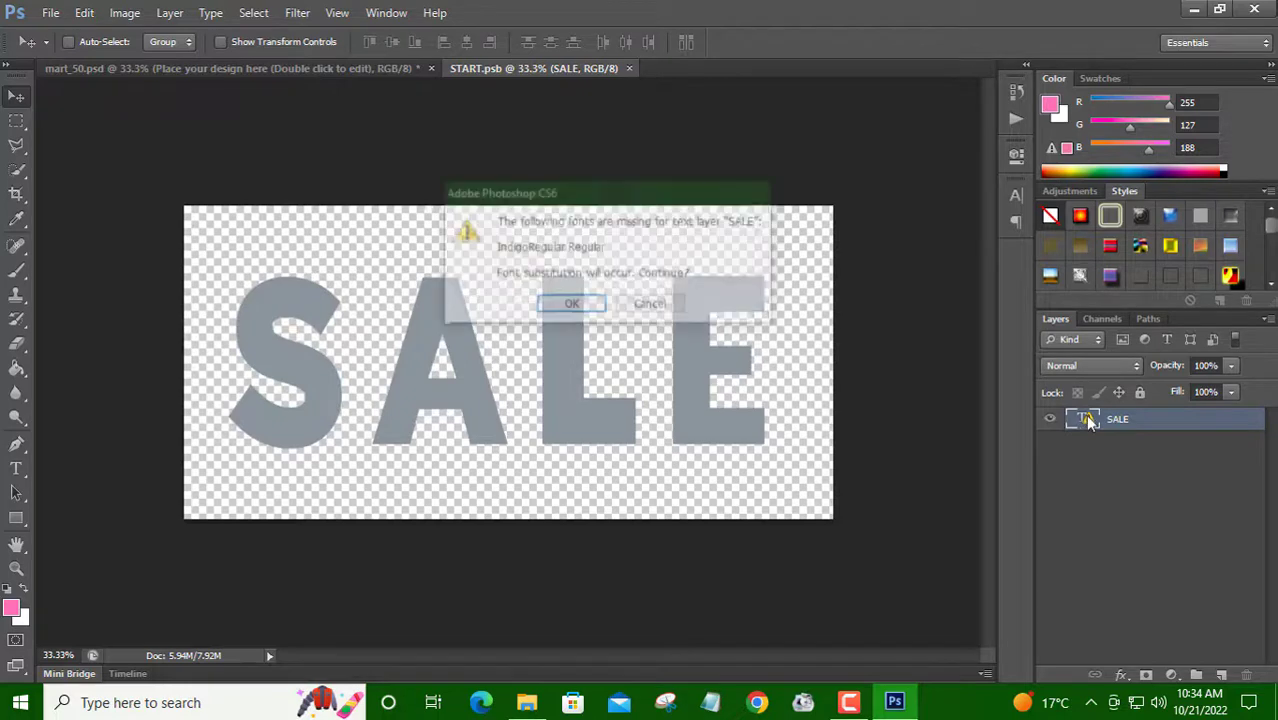
pyautogui.click(572, 306)
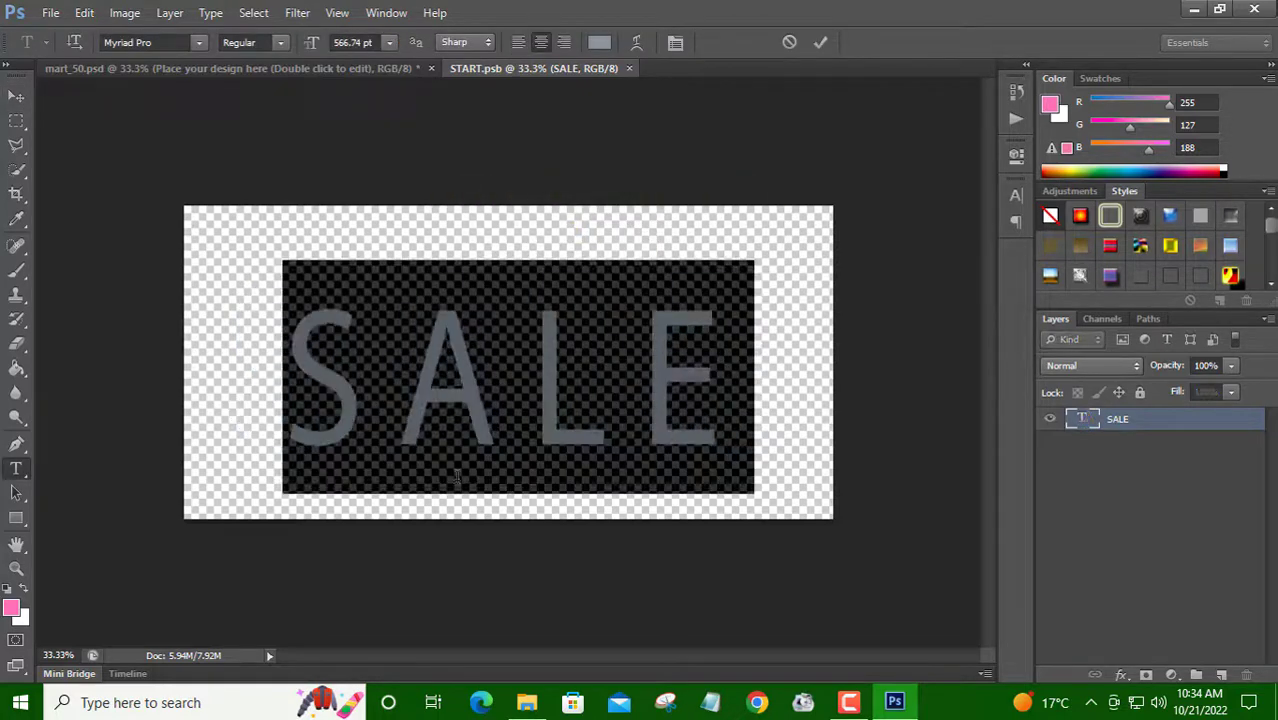
pyautogui.click(198, 43)
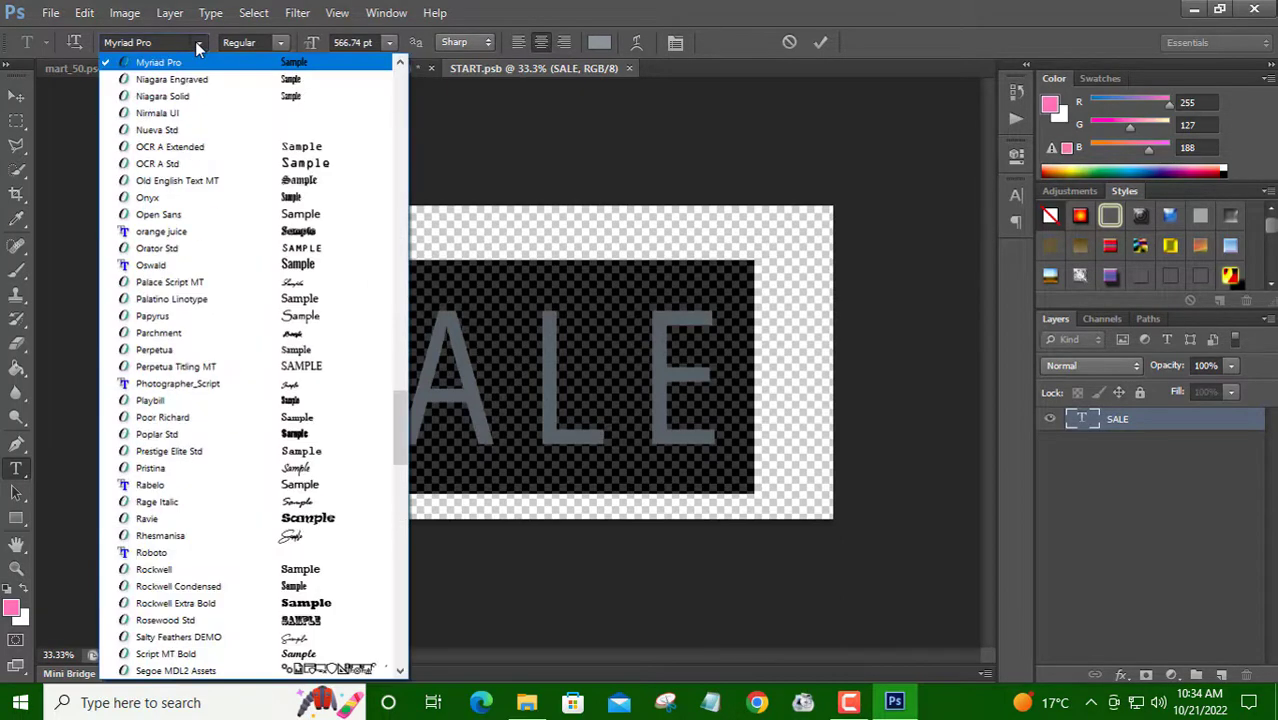
pyautogui.click(290, 436)
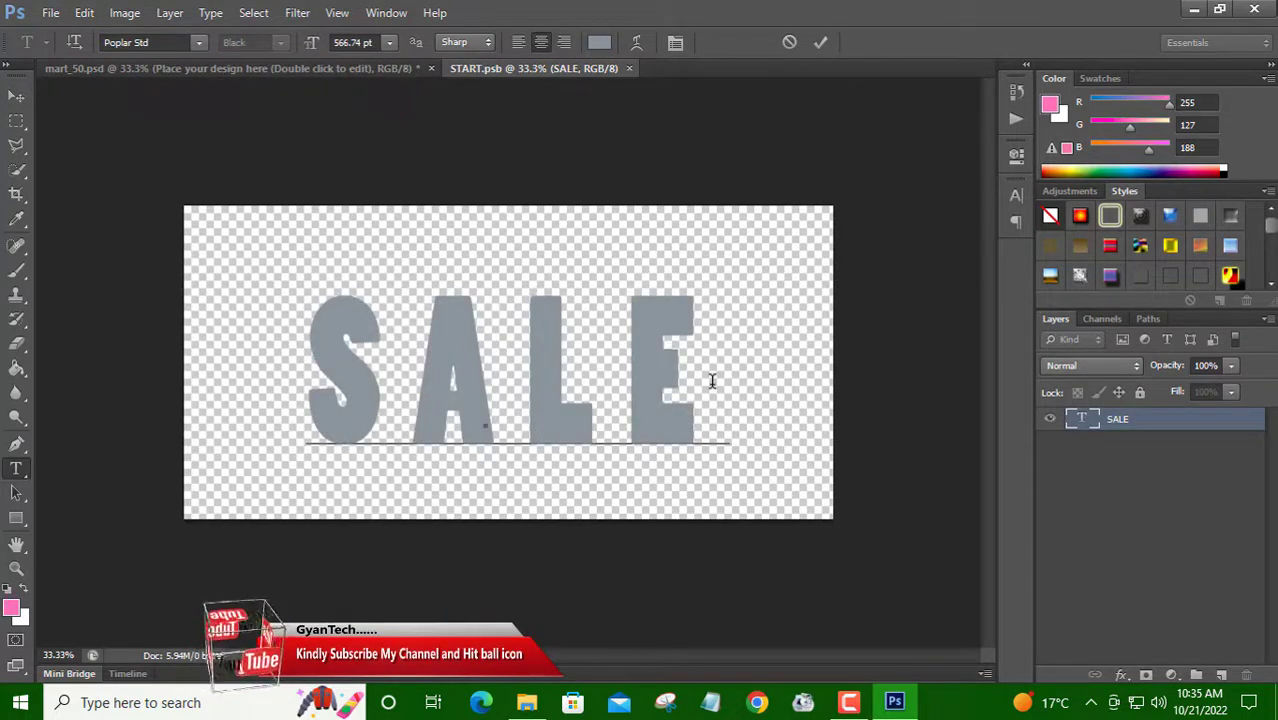
# Replace SALE with GyanTech and apply the enlarged text size.
pyautogui.press('Left')
pyautogui.press('BackSpace')
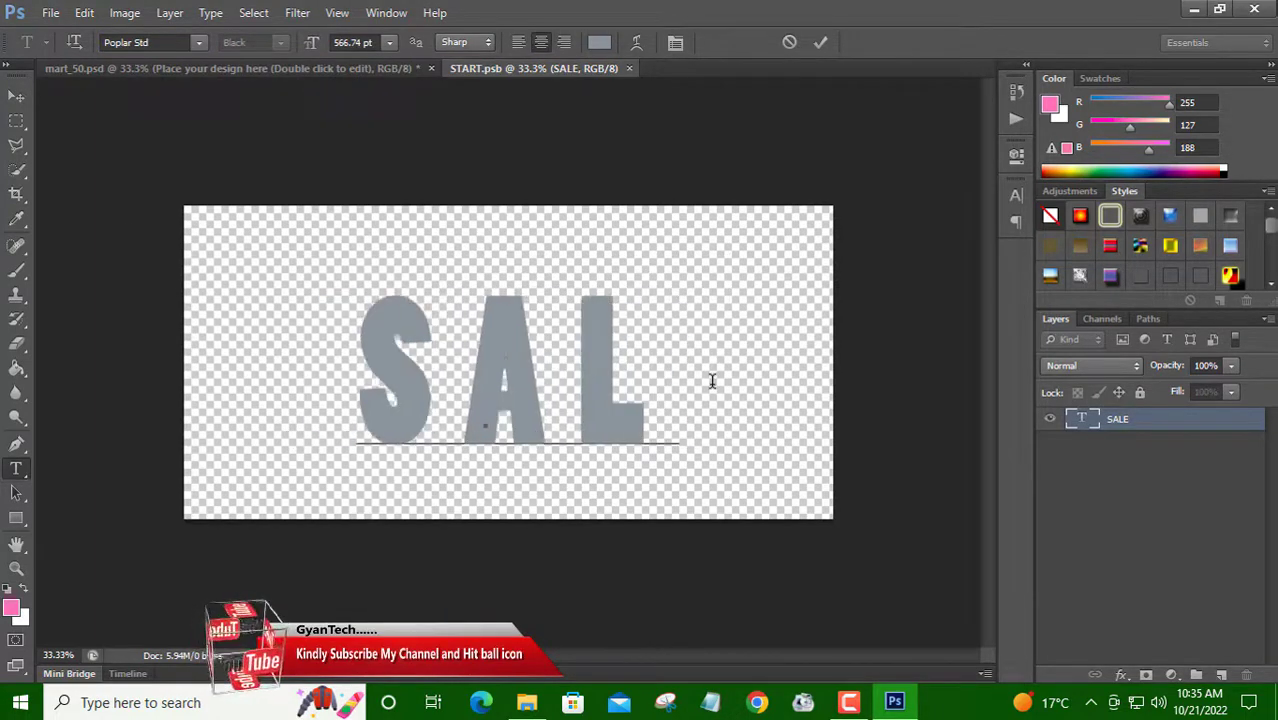
pyautogui.press('BackSpace')
pyautogui.press('BackSpace')
pyautogui.press('Left')
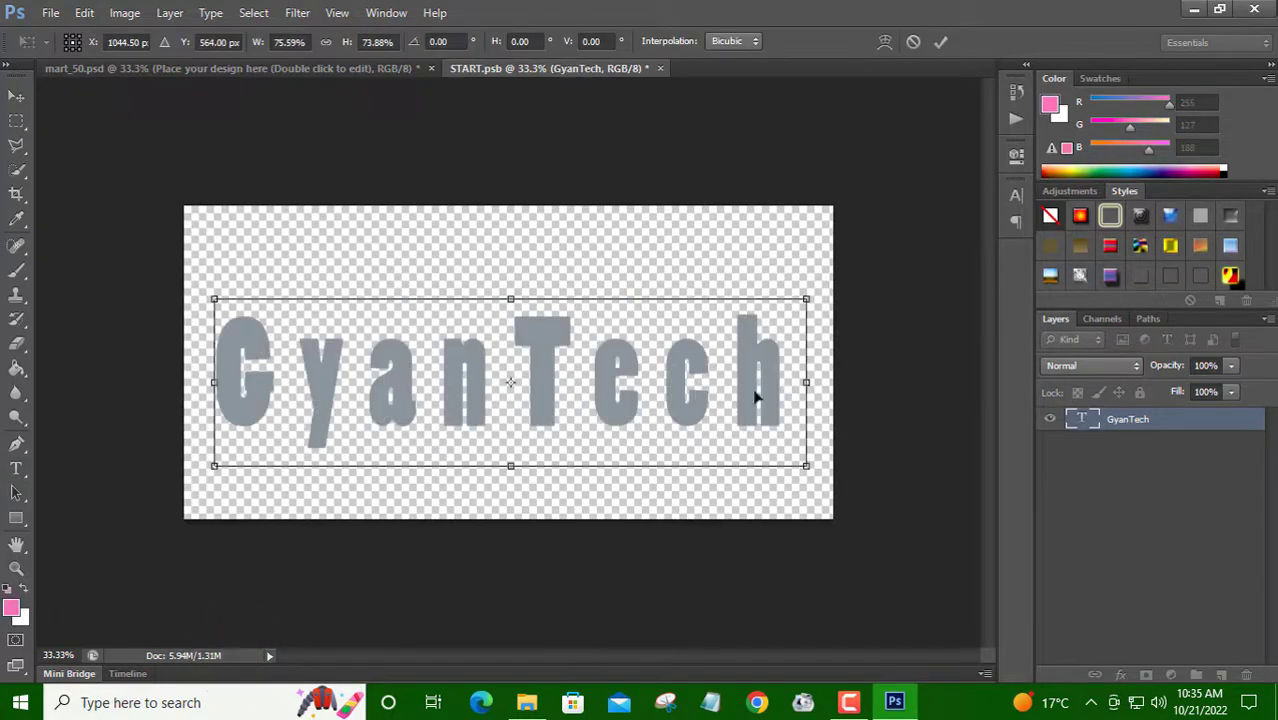
pyautogui.click(17, 97)
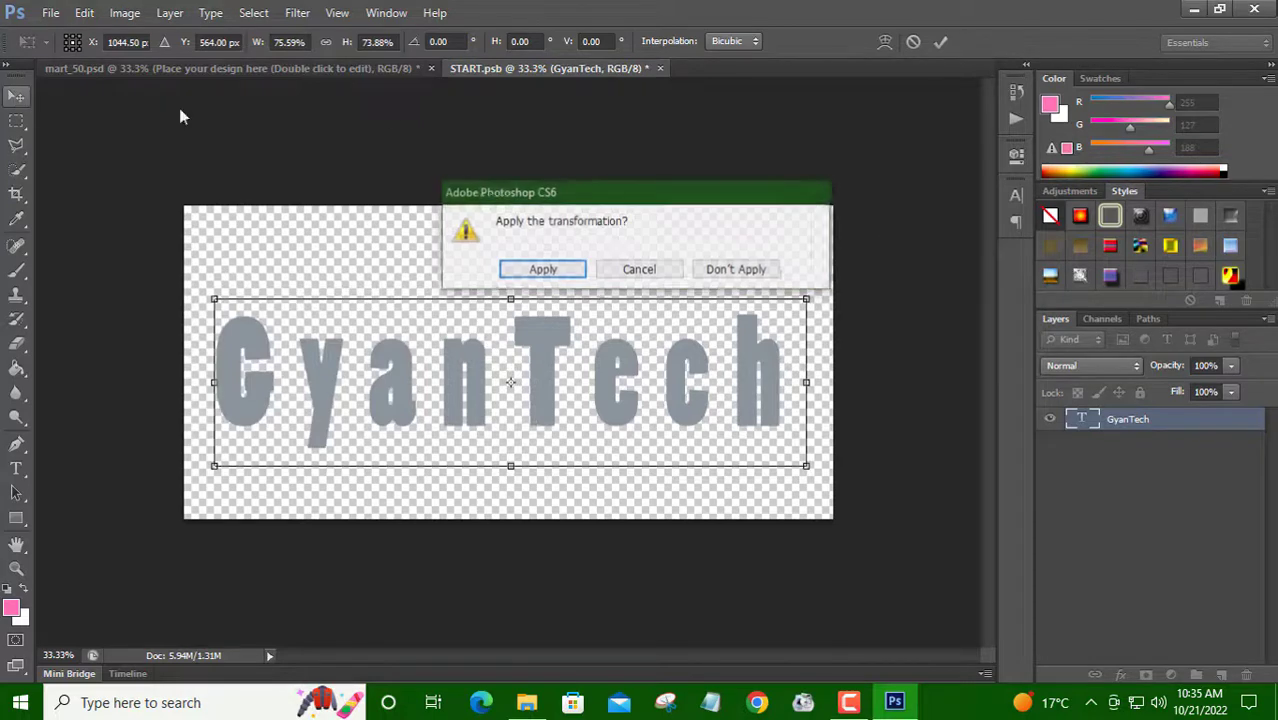
pyautogui.click(565, 273)
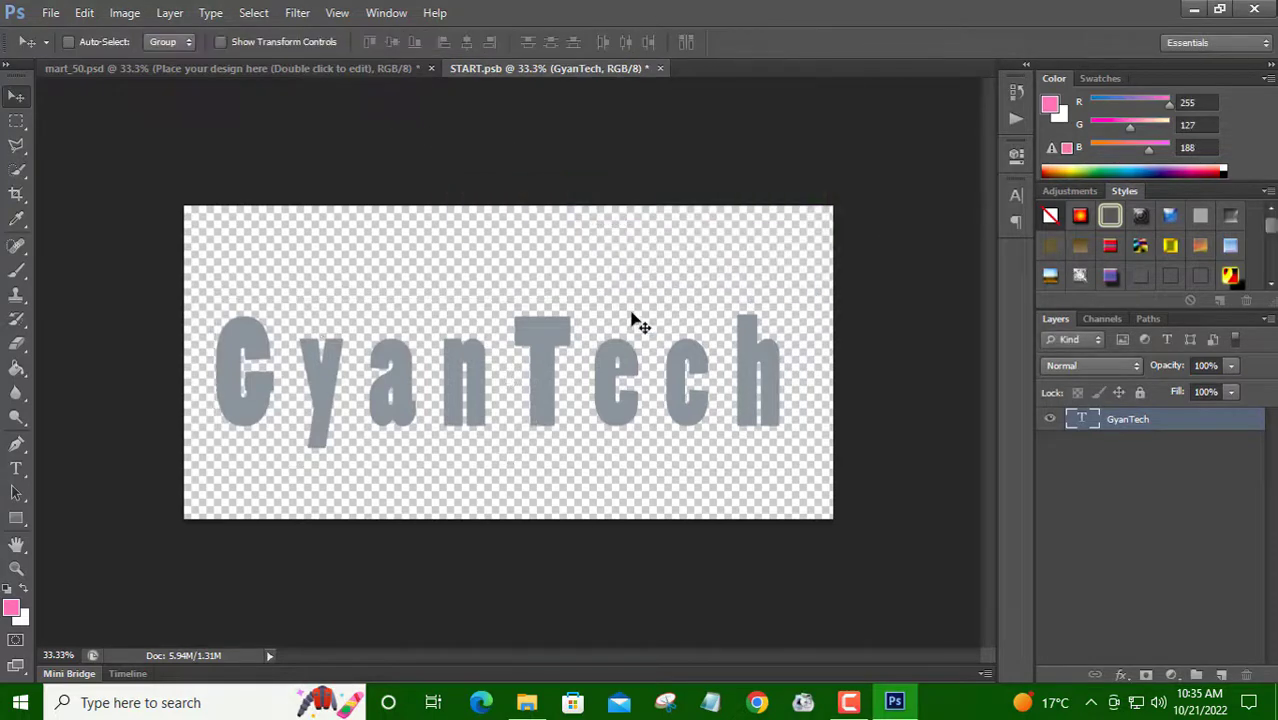
# Save and close START.psb, then zoom in on the updated mart_50.psd template.
pyautogui.click(660, 69)
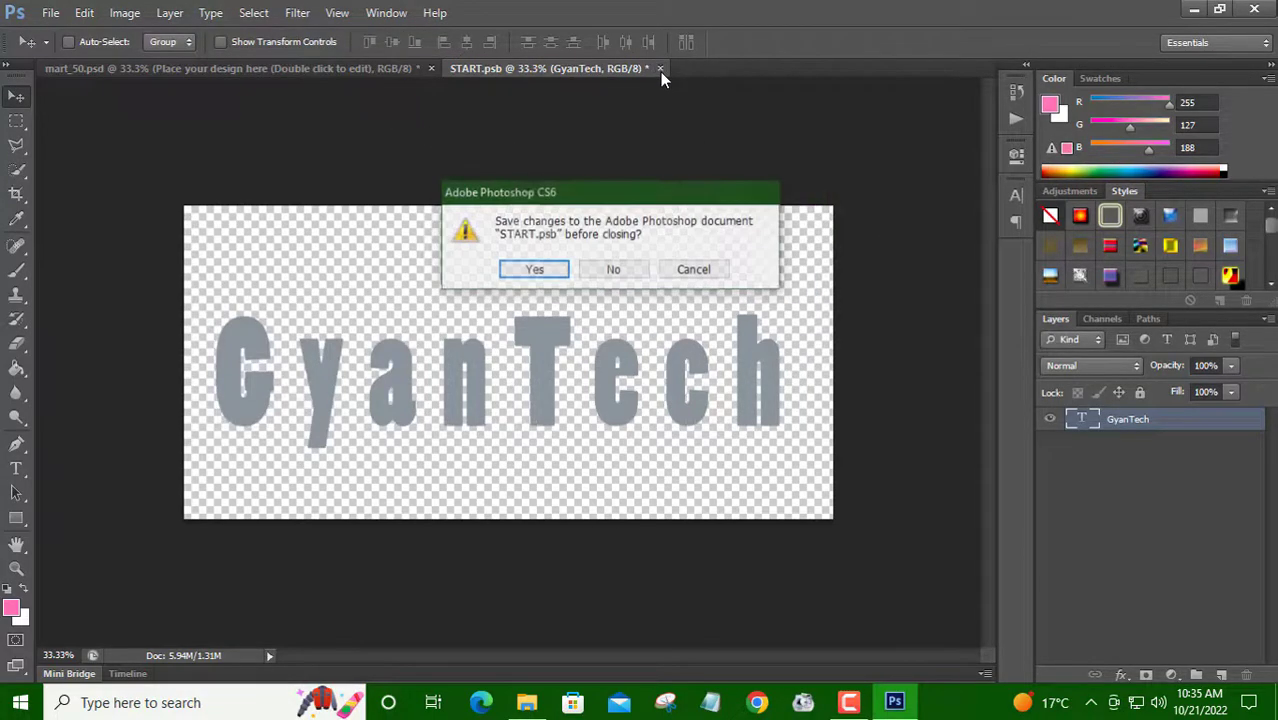
pyautogui.click(536, 271)
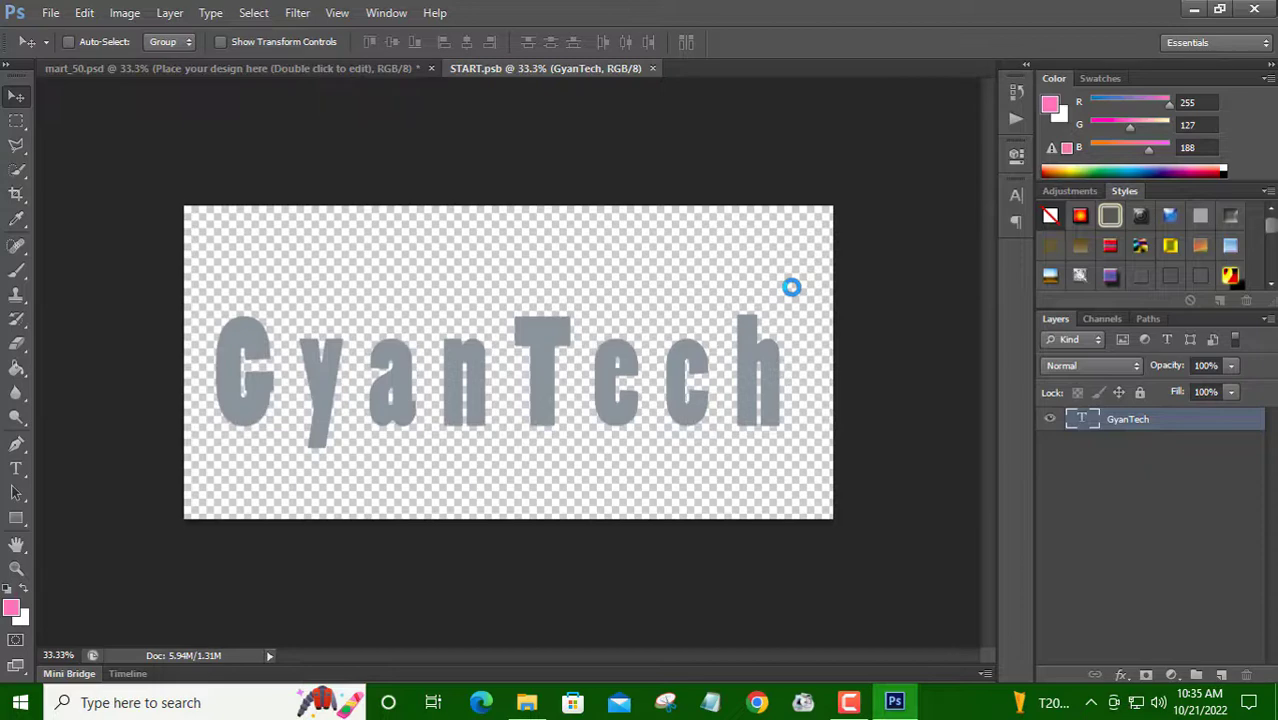
pyautogui.hotkey('ctrl', 'w')
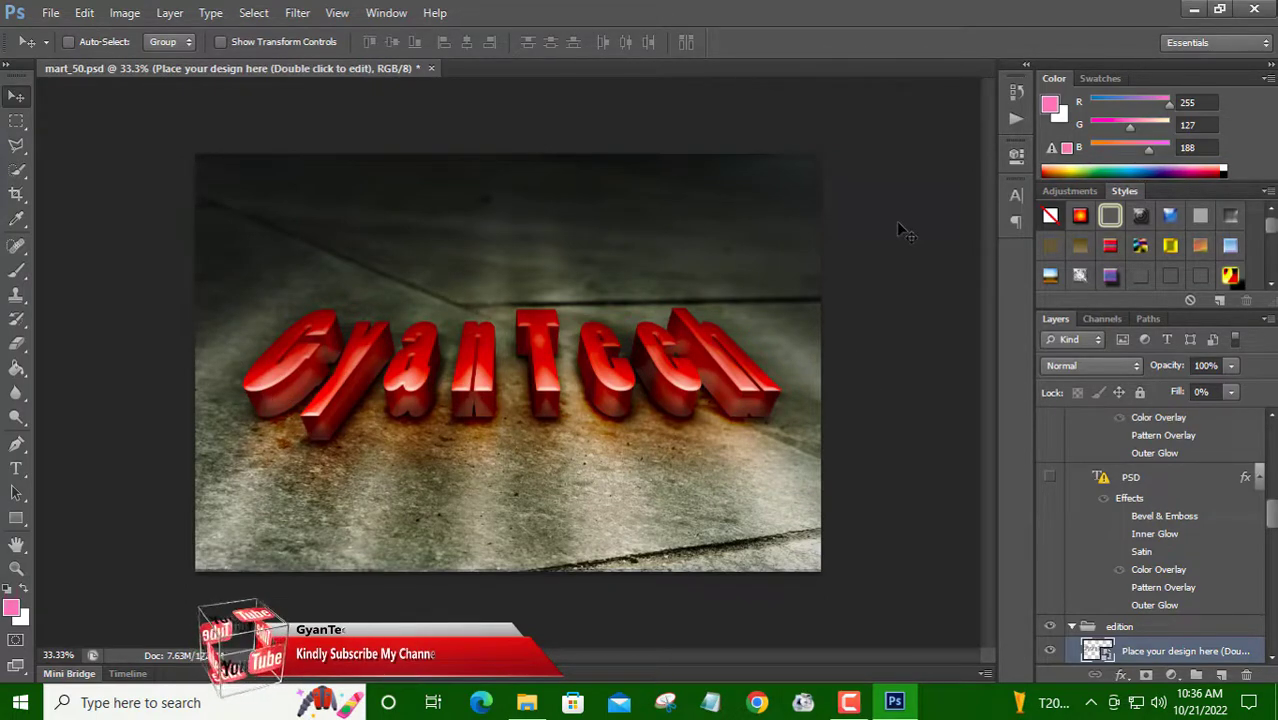
pyautogui.press('z')
pyautogui.scroll(2, 612, 268)
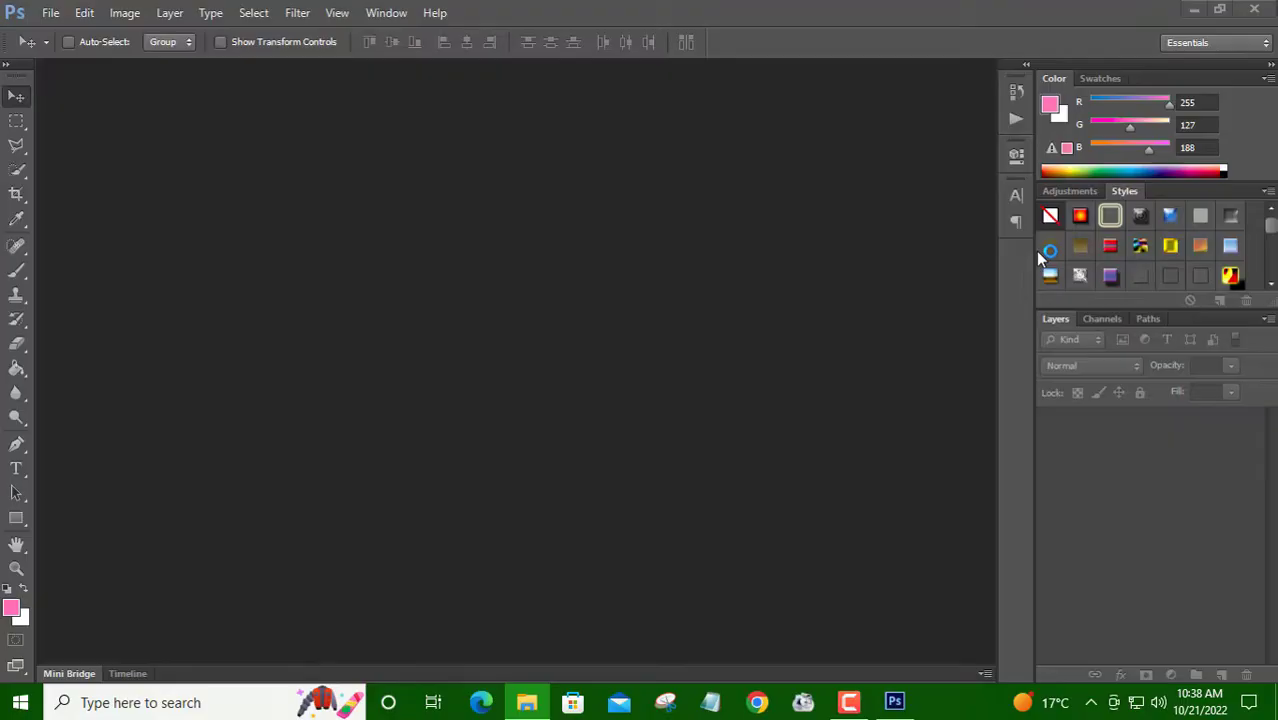
# In the lava template, expand the Text effect group and toggle its visibility off and on.
pyautogui.click(894, 280)
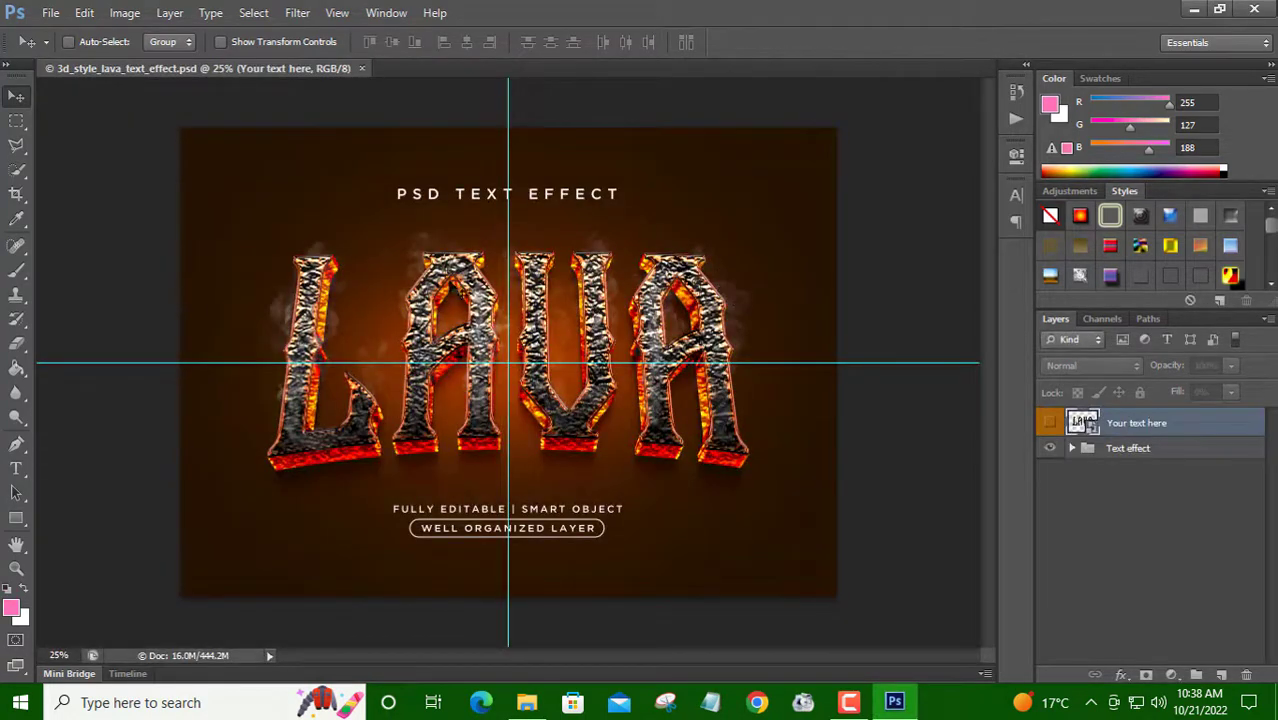
pyautogui.click(1072, 448)
pyautogui.click(1072, 448)
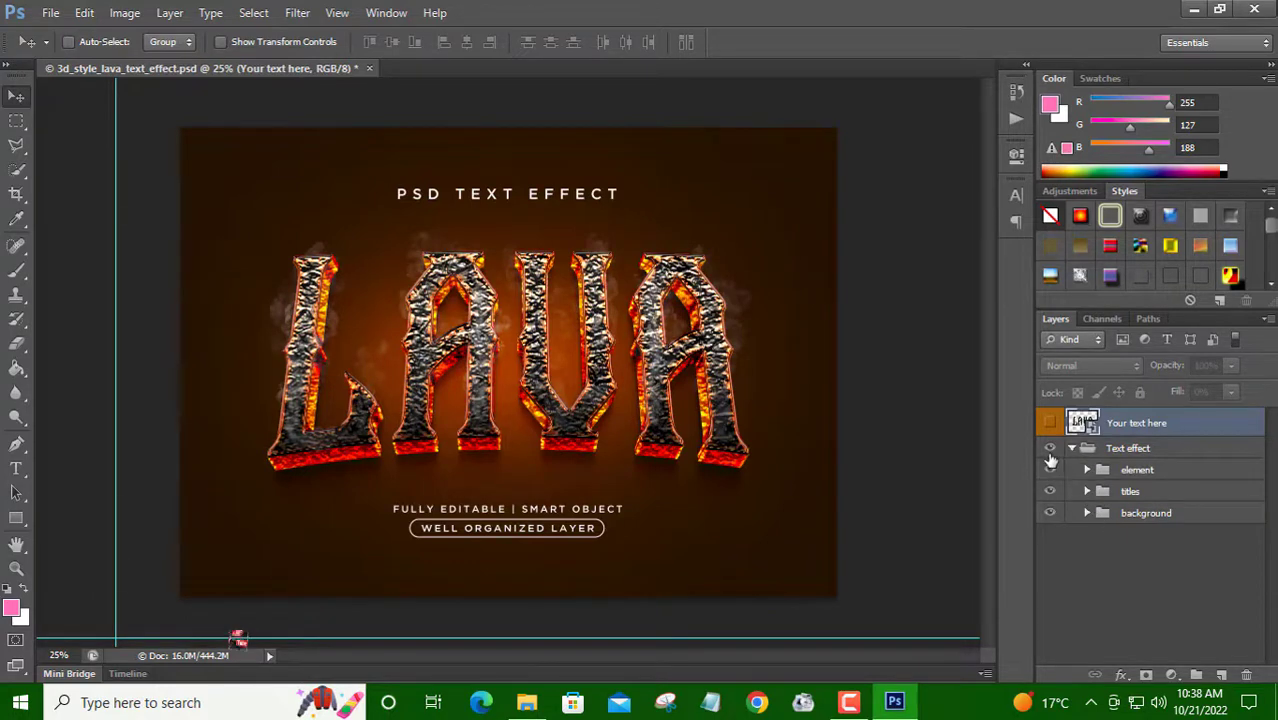
pyautogui.click(1049, 448)
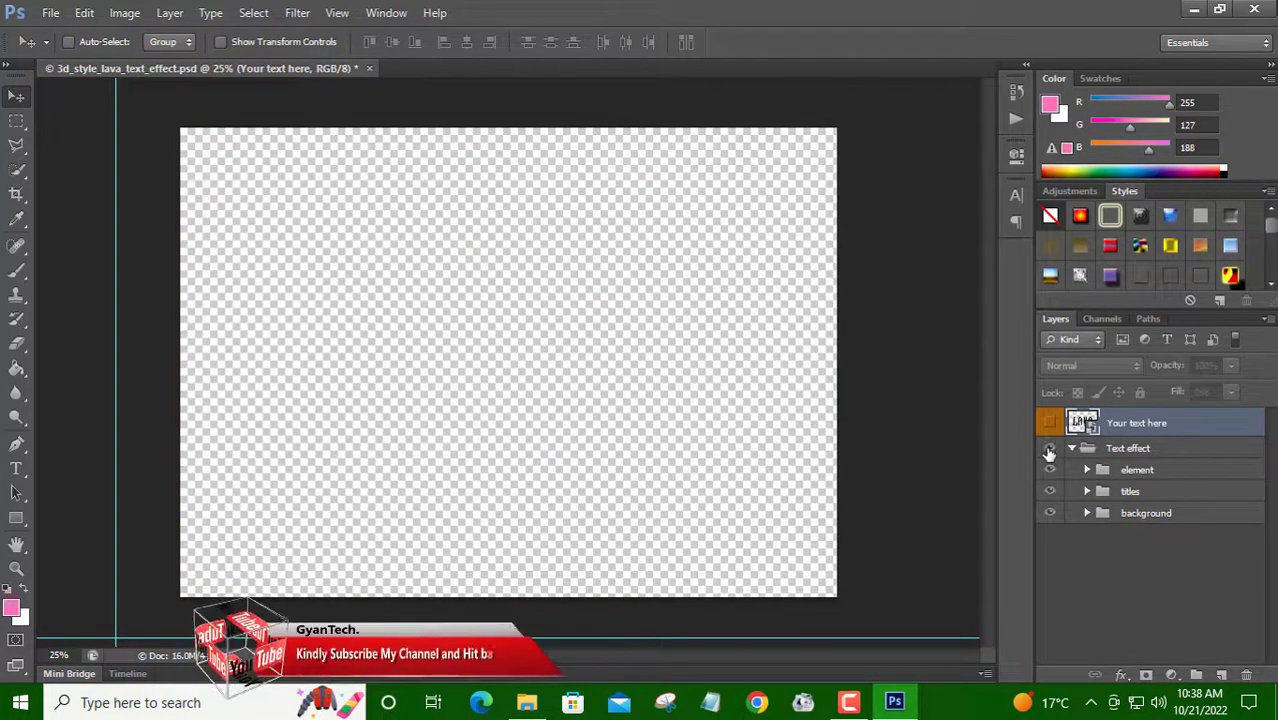
pyautogui.click(1049, 450)
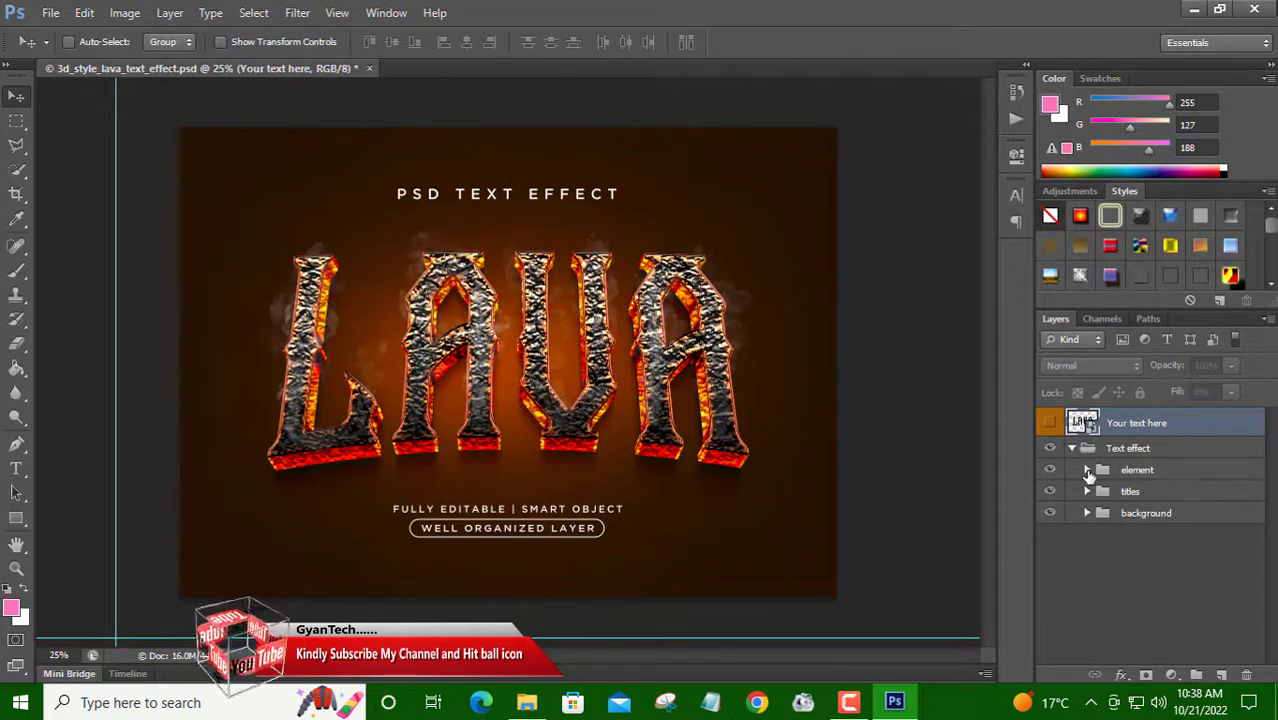
# Expand the element and titles groups to view their layers.
pyautogui.click(1087, 470)
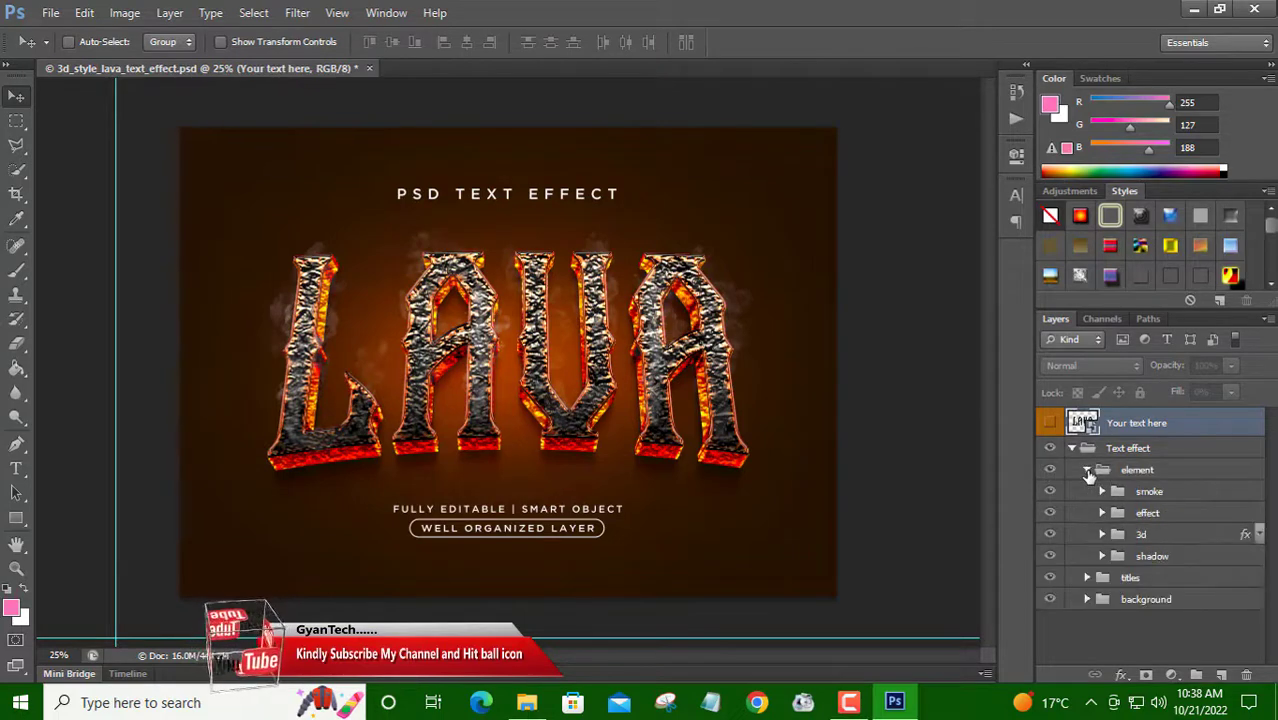
pyautogui.click(1087, 578)
pyautogui.scroll(-1, 1110, 585)
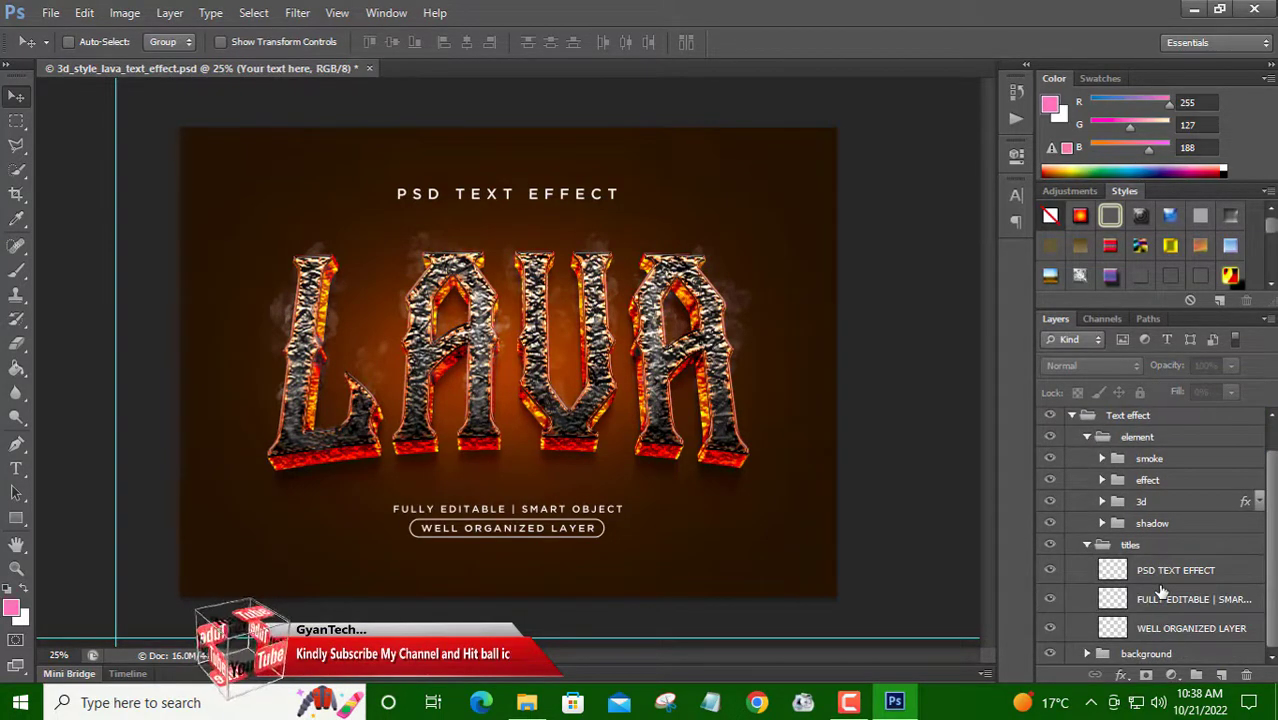
pyautogui.scroll(1, 1160, 592)
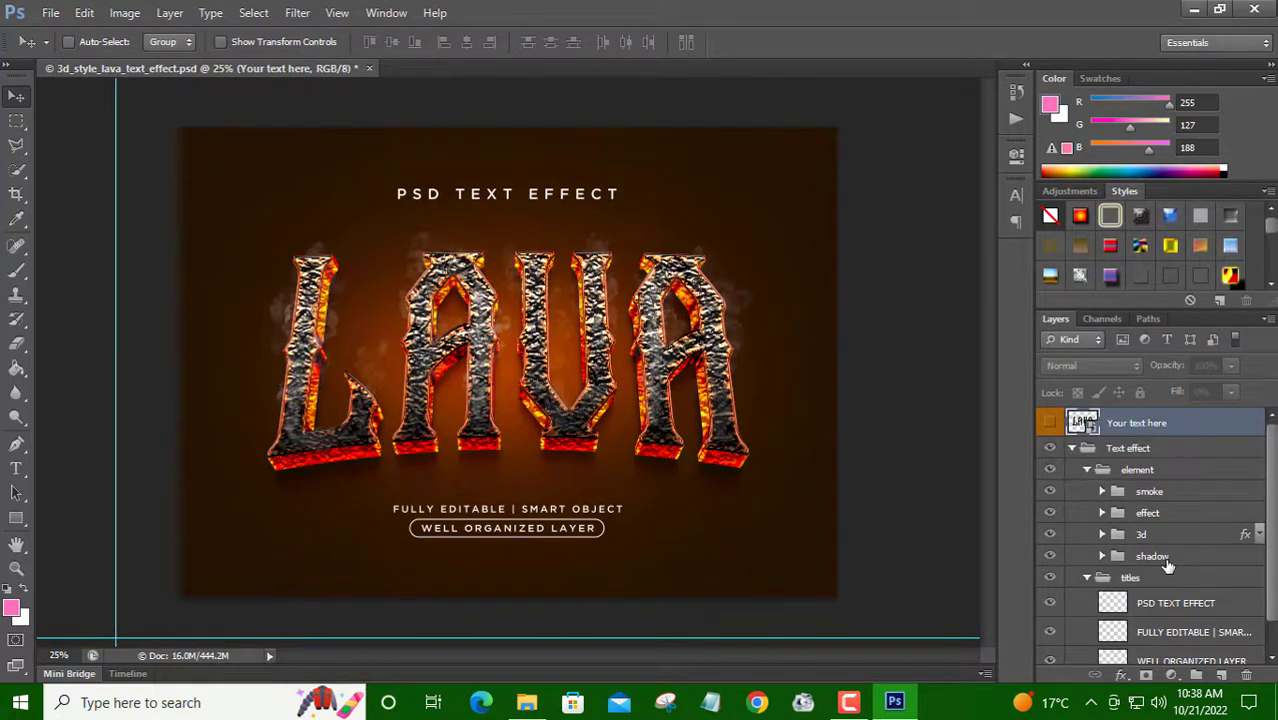
pyautogui.click(1087, 470)
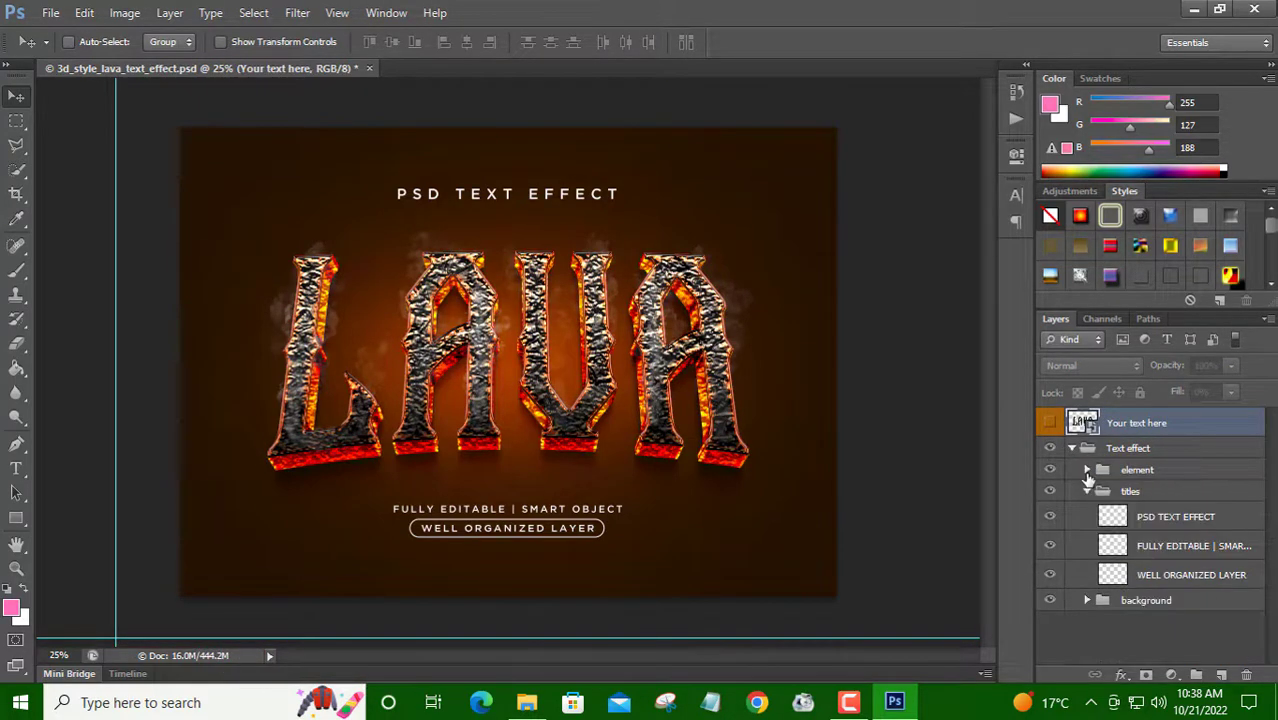
pyautogui.click(1087, 470)
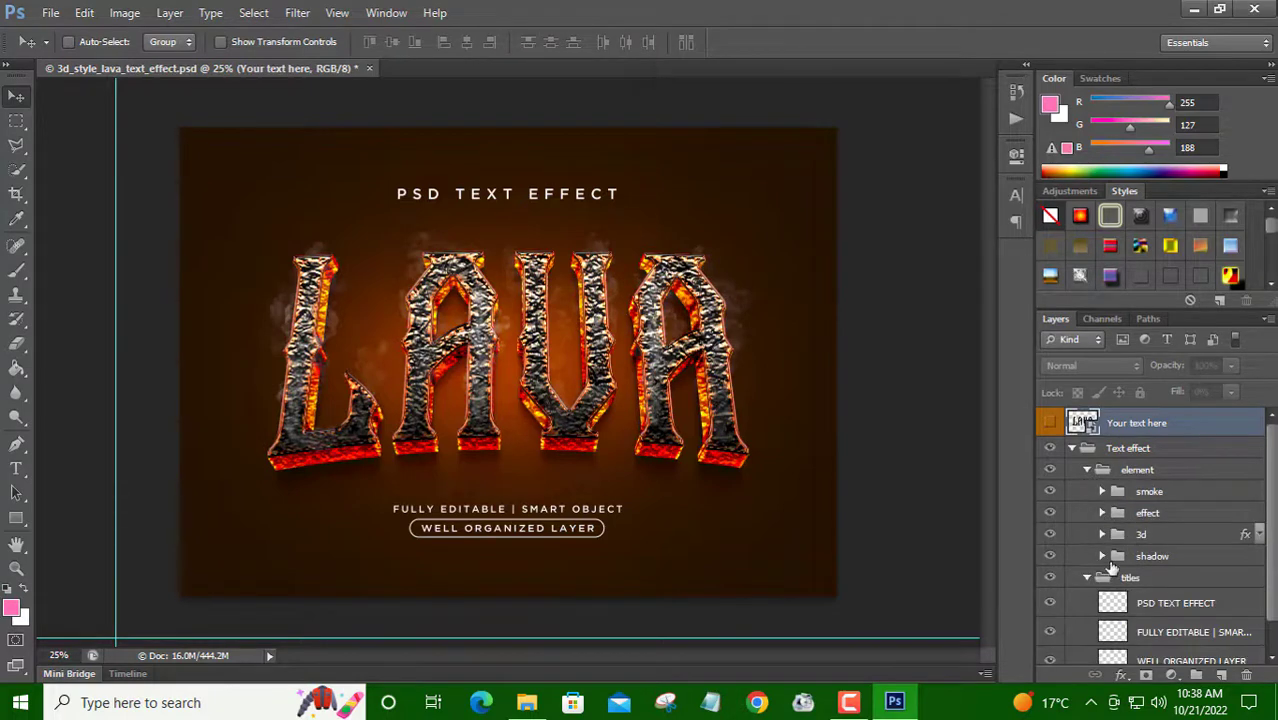
# Expand the effect and smoke subgroups and recheck the Text effect group's visibility.
pyautogui.click(1102, 513)
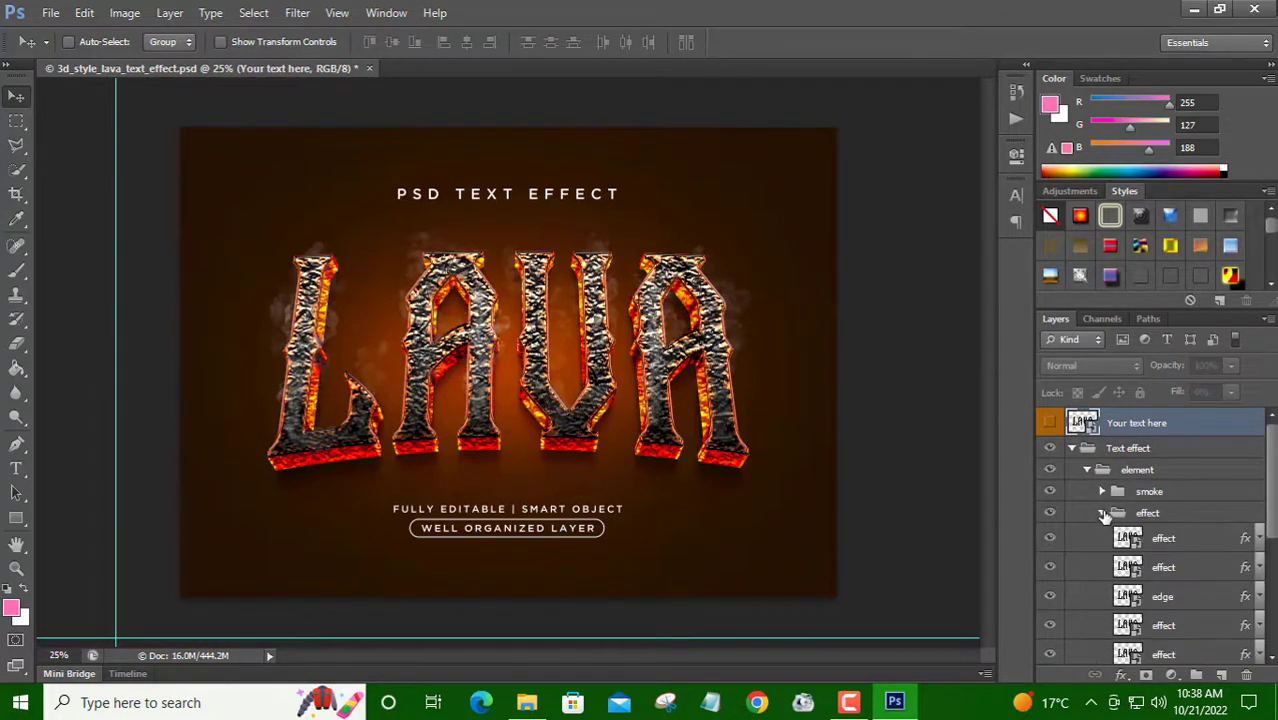
pyautogui.click(1102, 493)
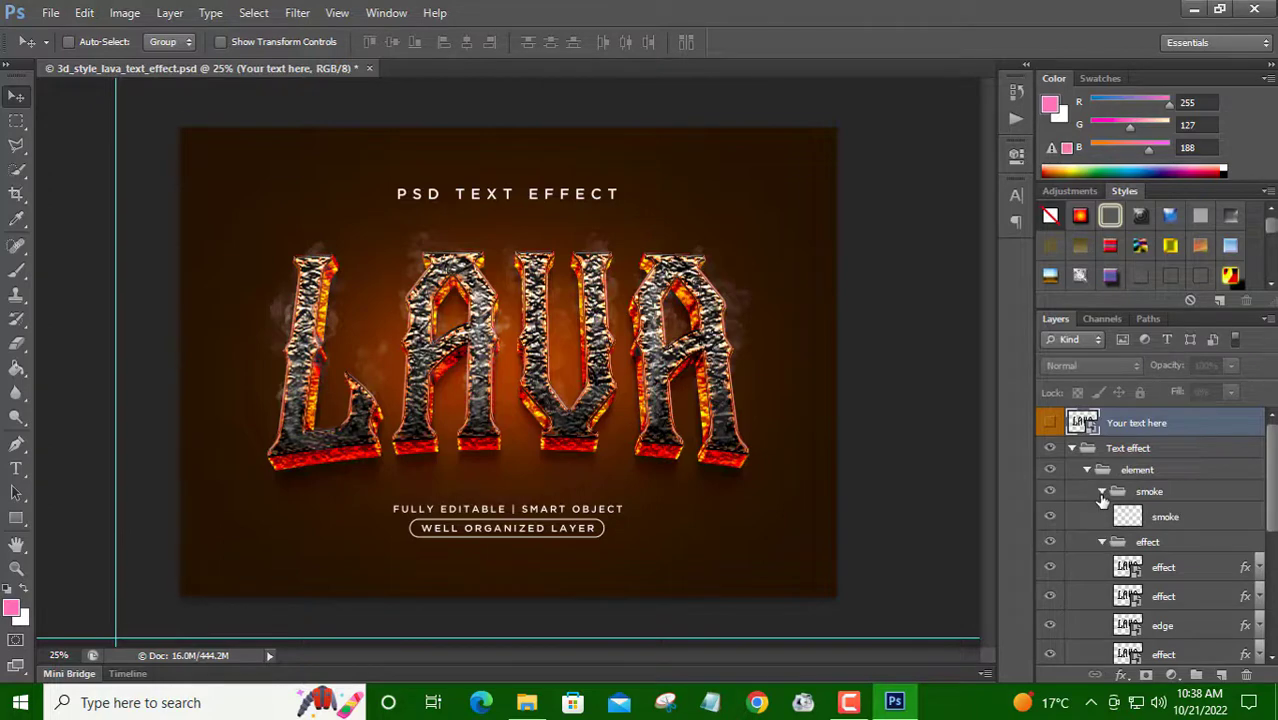
pyautogui.click(1050, 450)
pyautogui.click(1050, 450)
pyautogui.scroll(-3, 1204, 573)
pyautogui.scroll(-3, 1215, 628)
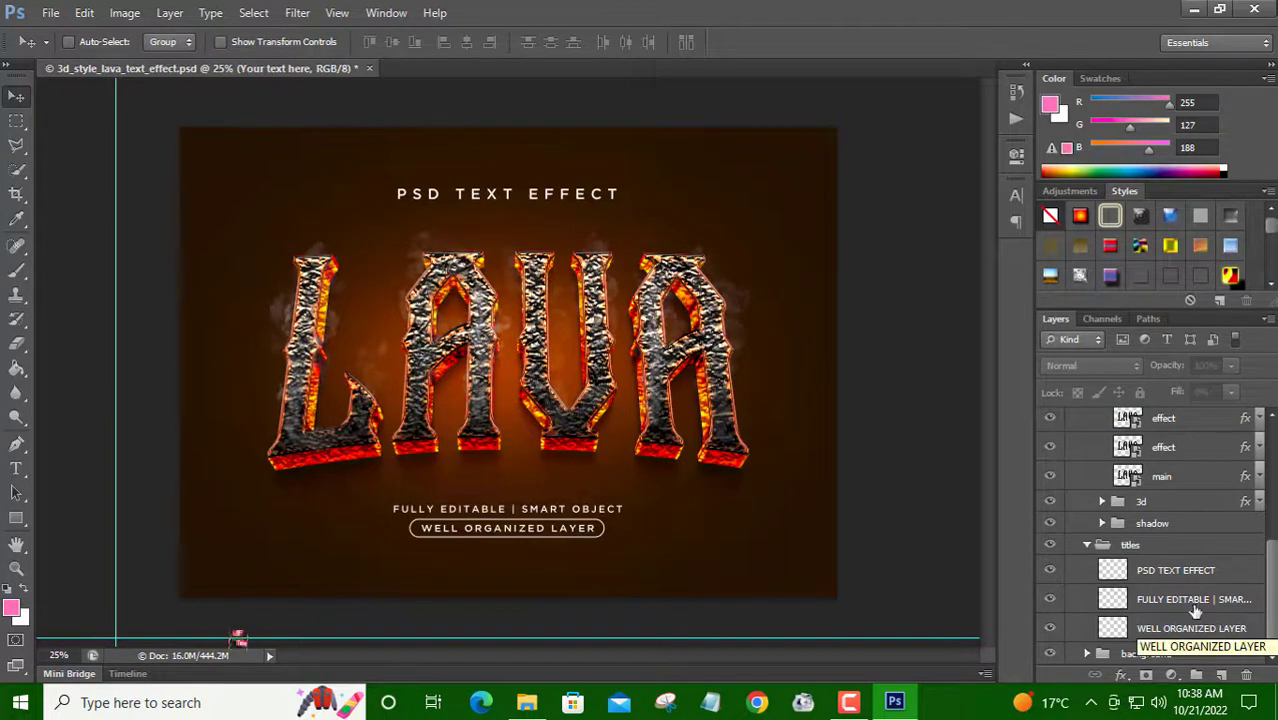
# Hide the WELL ORGANIZED LAYER, FULLY EDITABLE | SMART OBJECT and PSD TEXT EFFECT captions.
pyautogui.click(1049, 628)
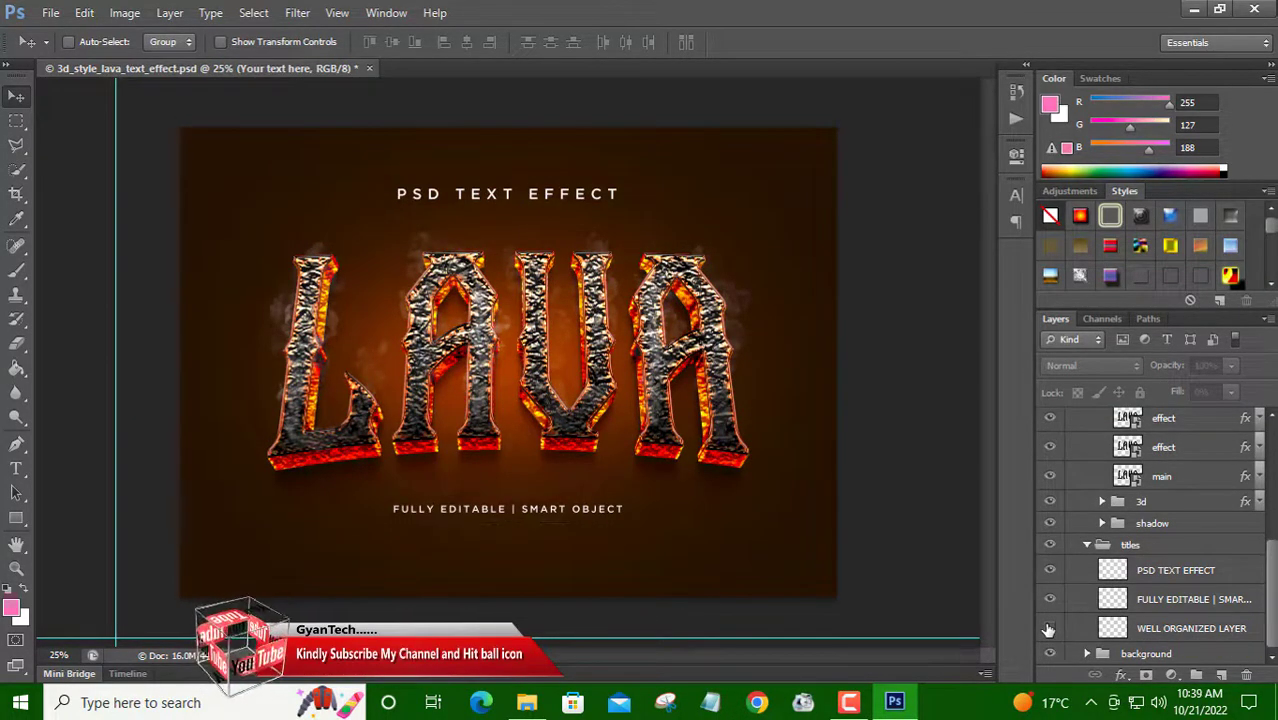
pyautogui.click(1050, 599)
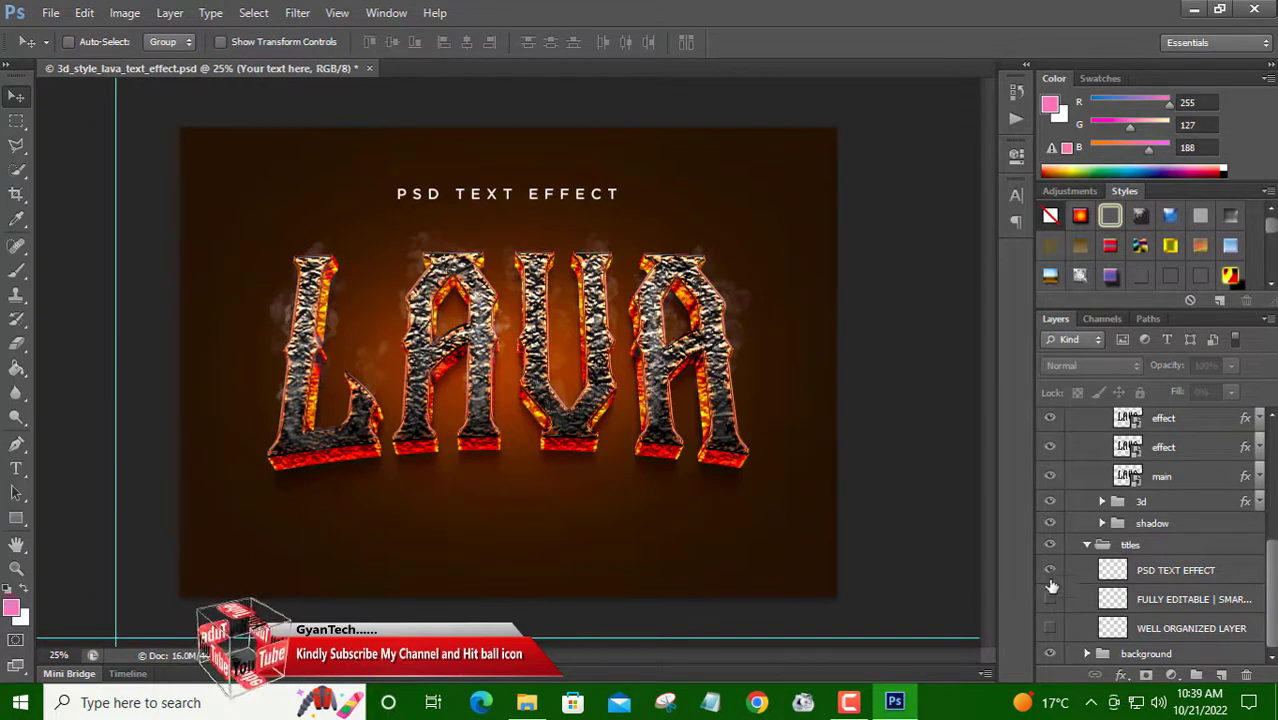
pyautogui.click(1050, 570)
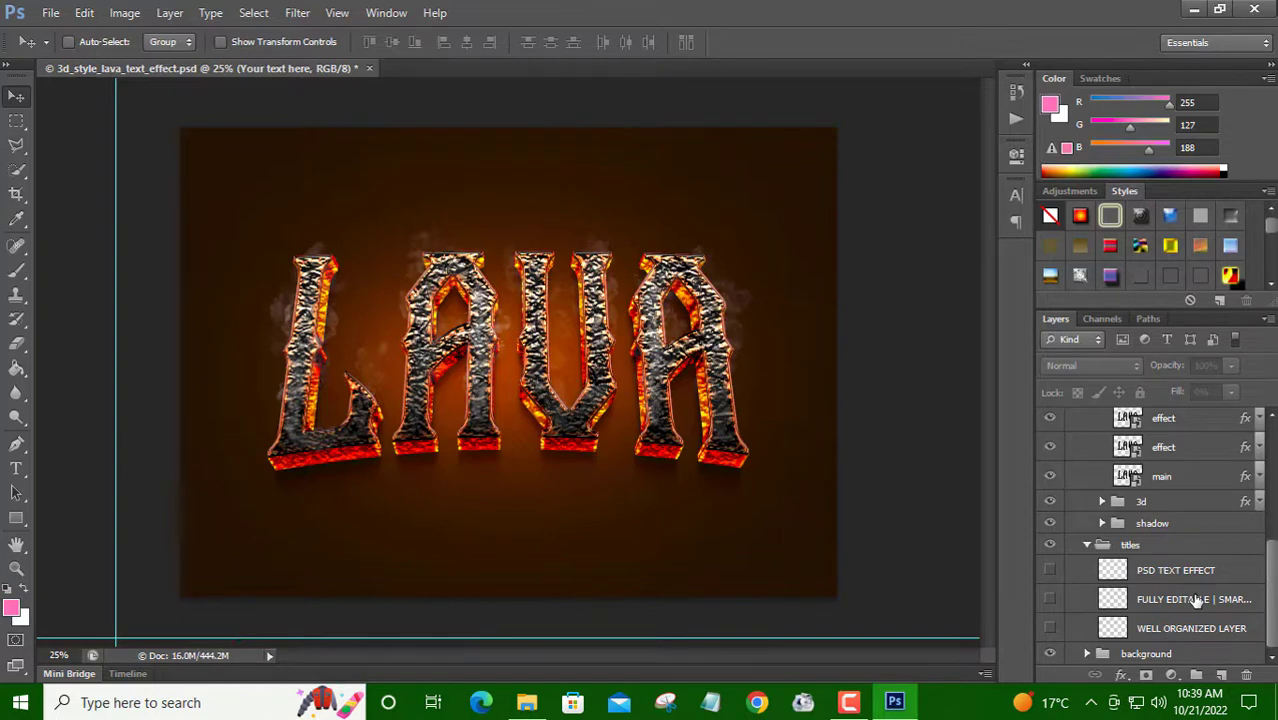
pyautogui.scroll(1, 1196, 599)
pyautogui.scroll(1, 1196, 599)
pyautogui.scroll(2, 1196, 599)
pyautogui.scroll(1, 1196, 599)
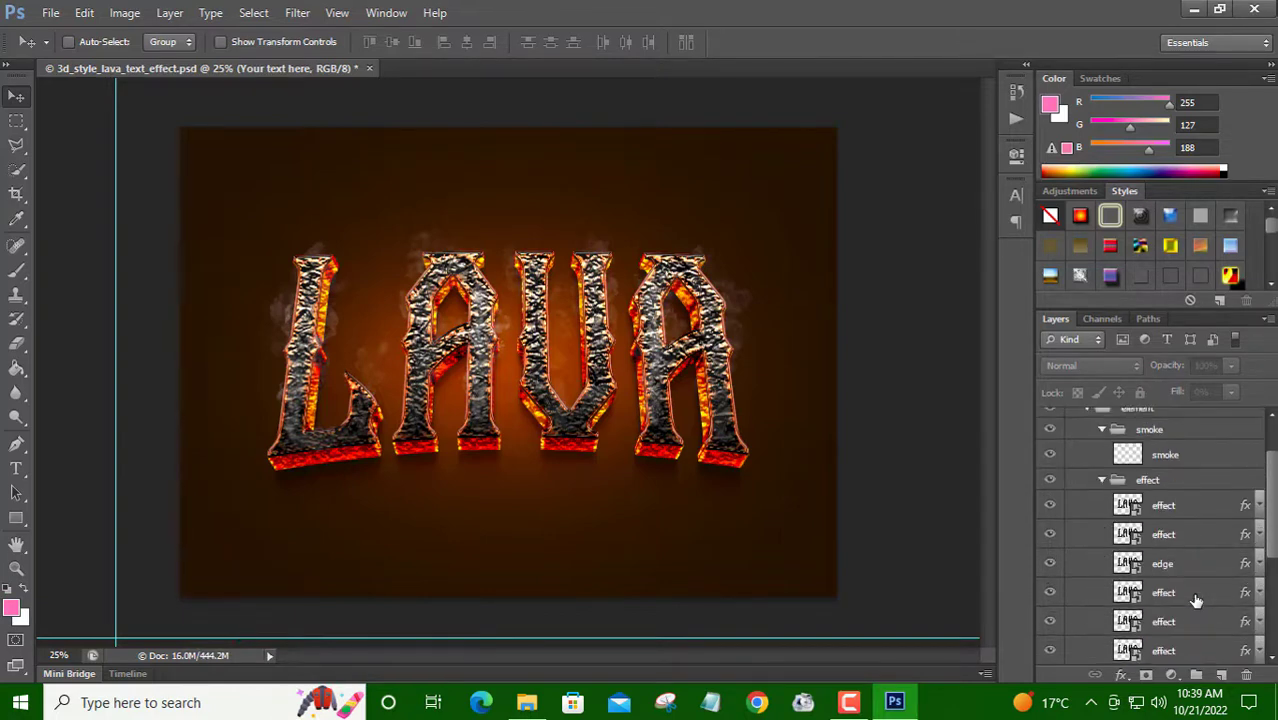
pyautogui.scroll(1, 1196, 599)
pyautogui.scroll(1, 1196, 599)
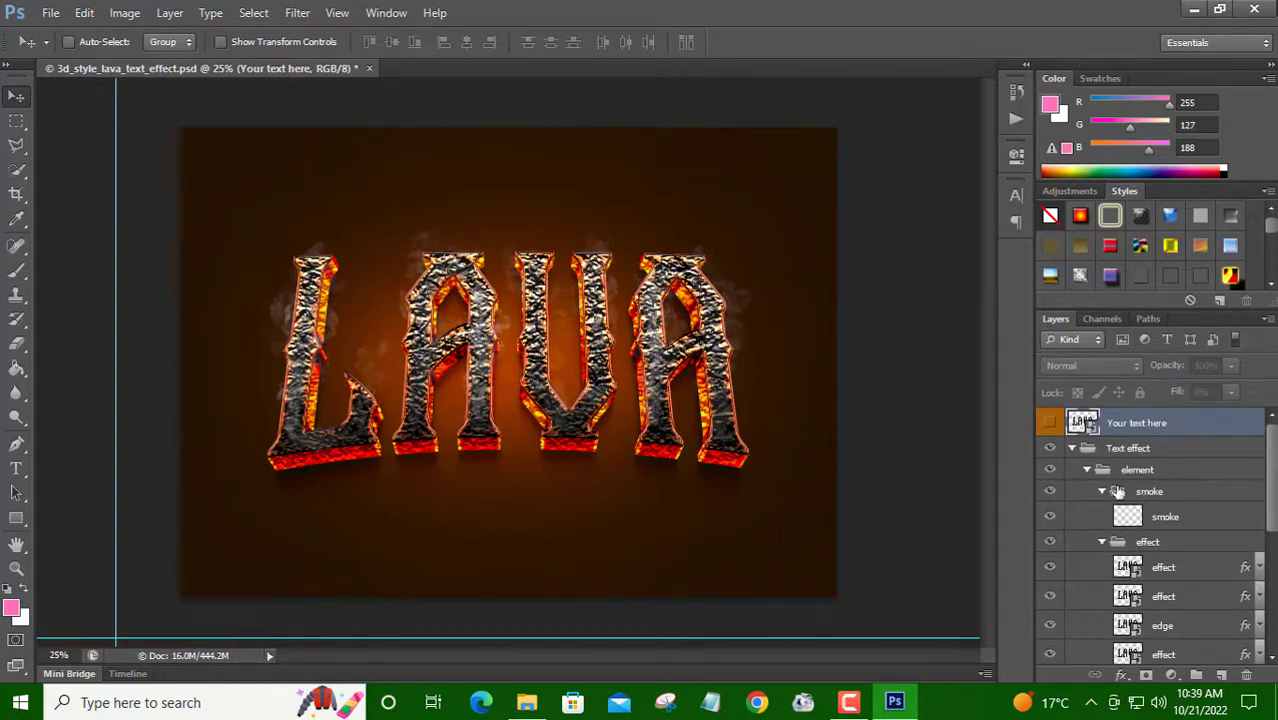
# Open the Your text here smart object as 3d1318.psb and edit its LAVA text with substituted fonts.
pyautogui.click(1052, 424)
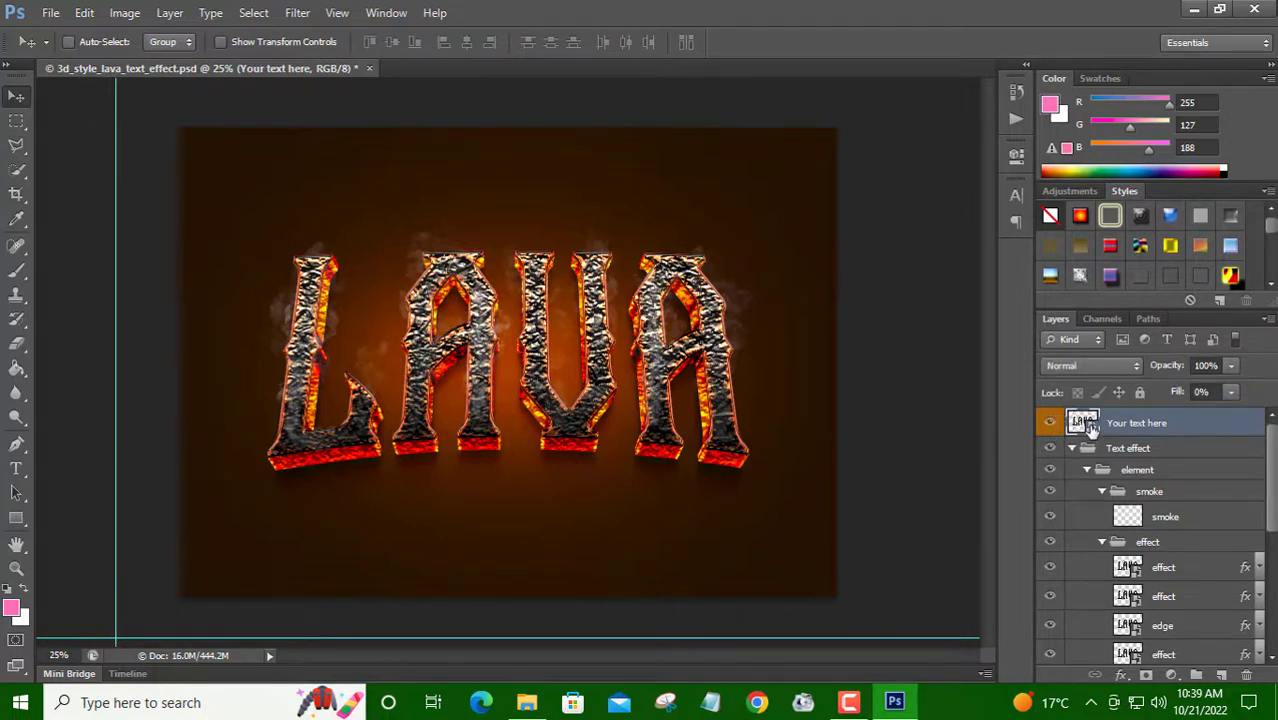
pyautogui.doubleClick(1087, 424)
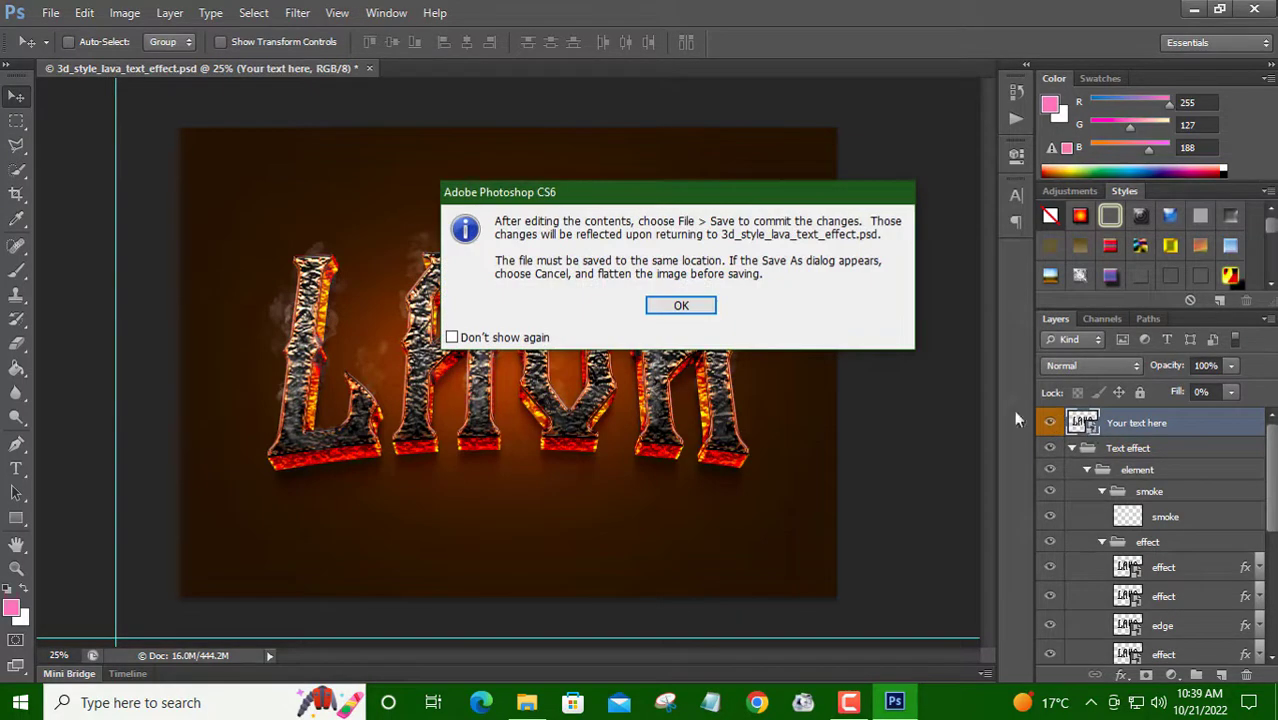
pyautogui.click(681, 307)
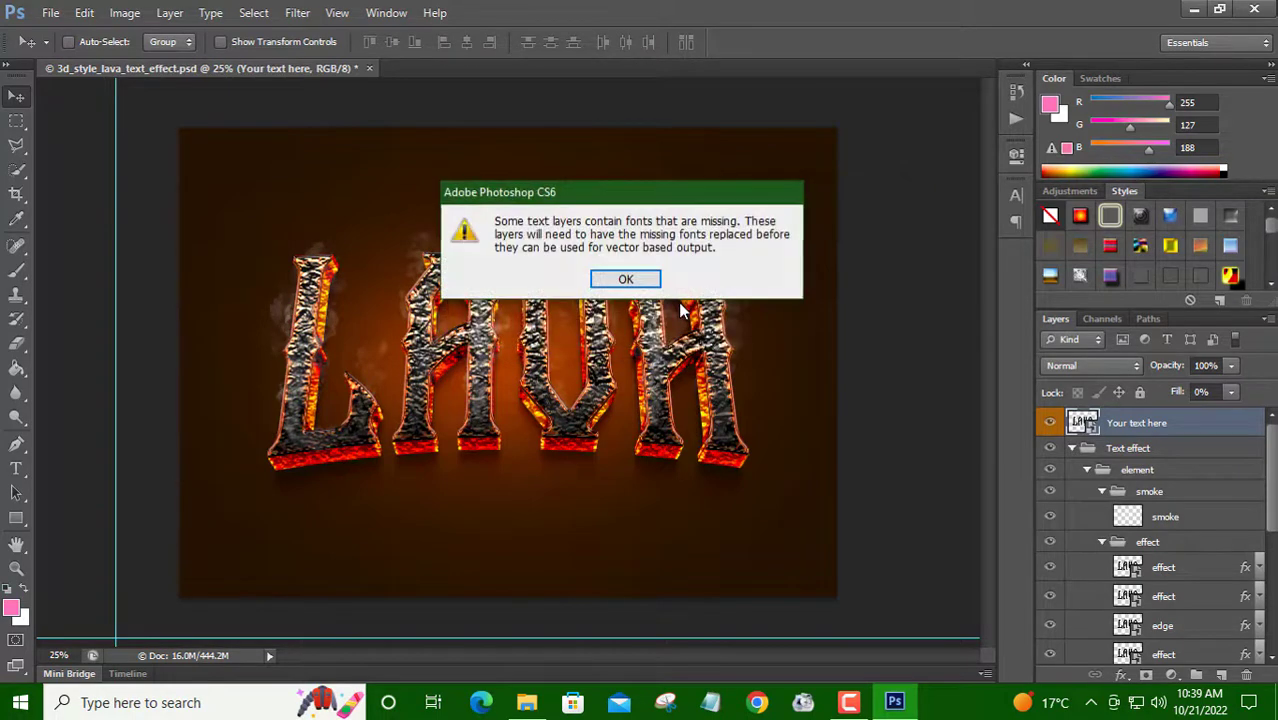
pyautogui.click(627, 280)
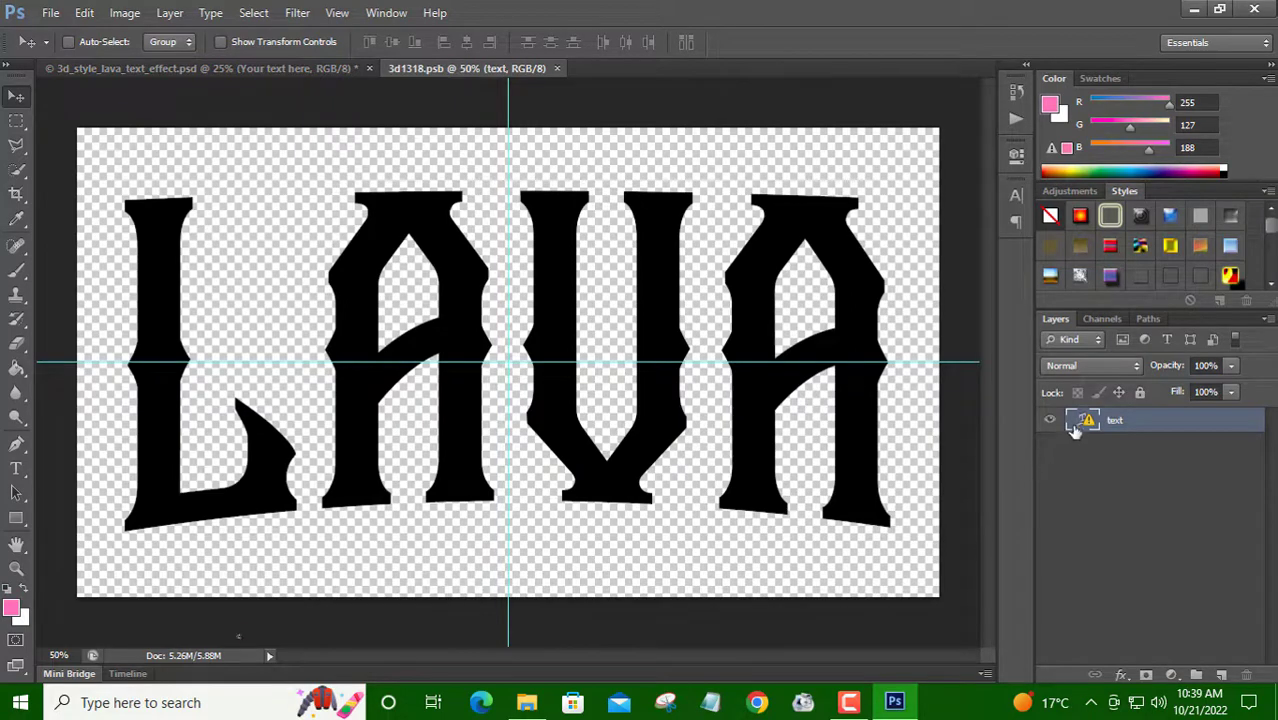
pyautogui.doubleClick(1087, 421)
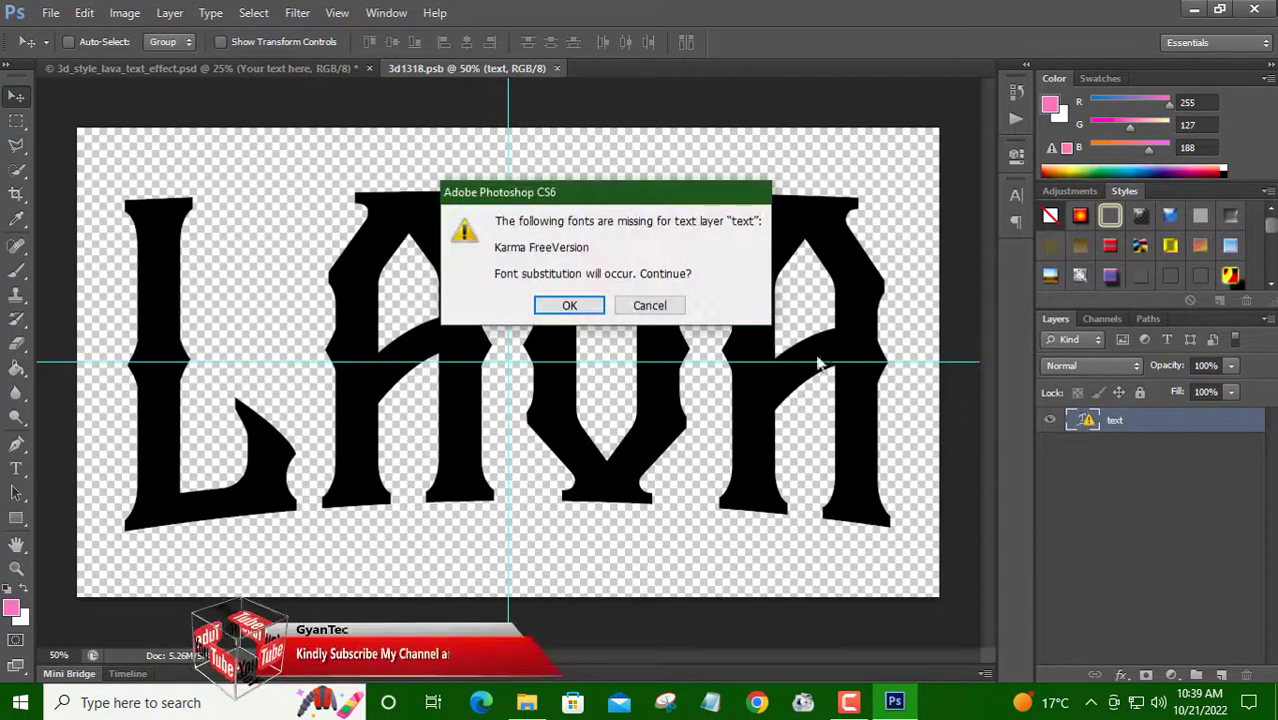
pyautogui.click(562, 308)
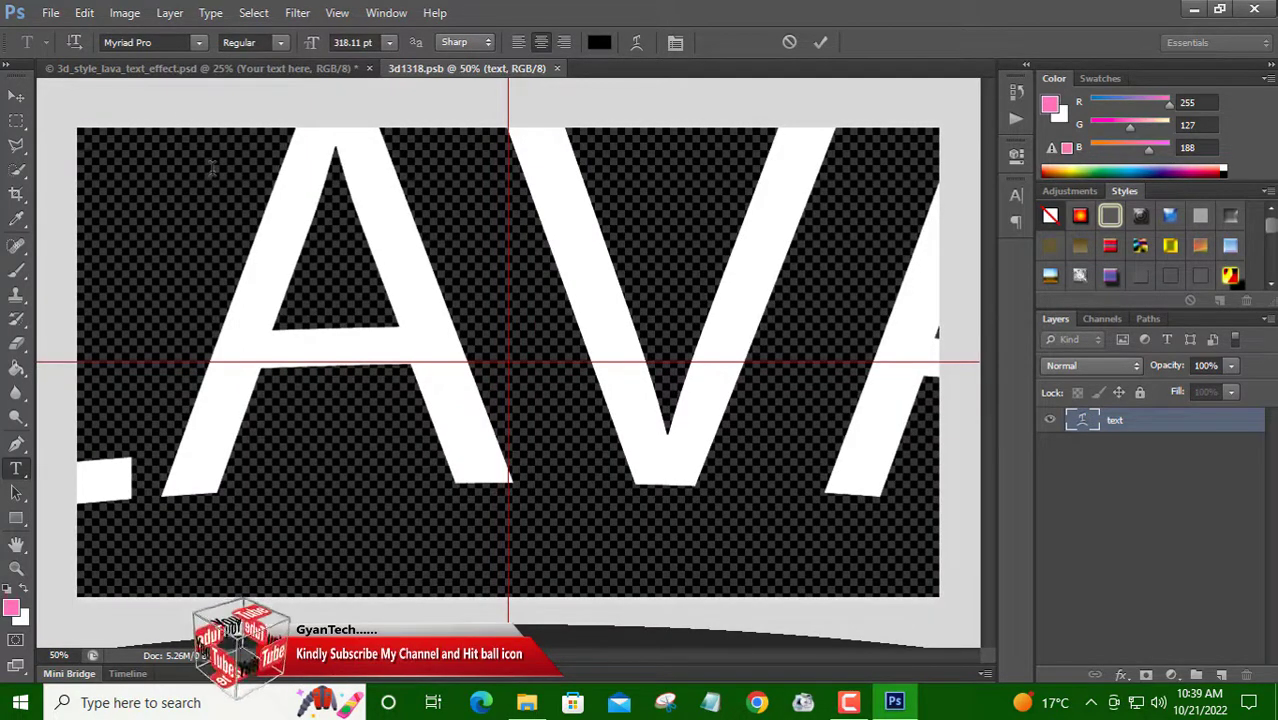
# Start a Free Transform on the LAVA text and zoom the view out to 25%.
pyautogui.click(84, 12)
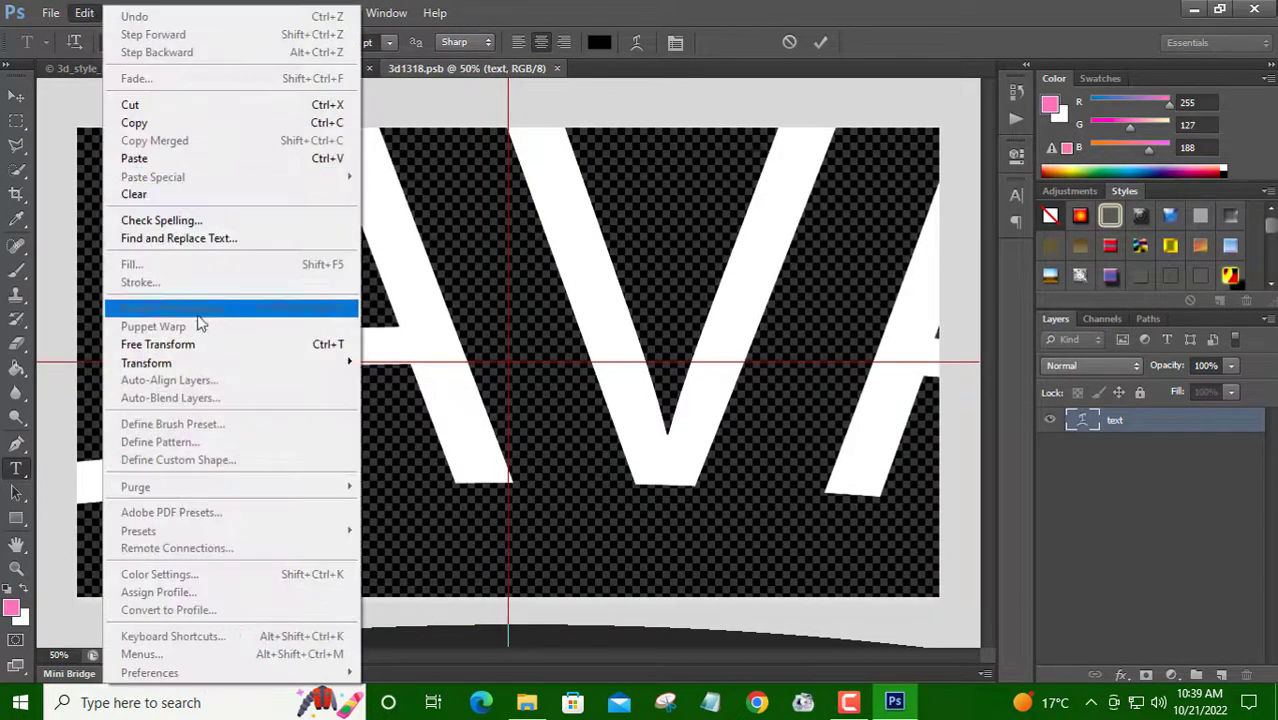
pyautogui.click(205, 346)
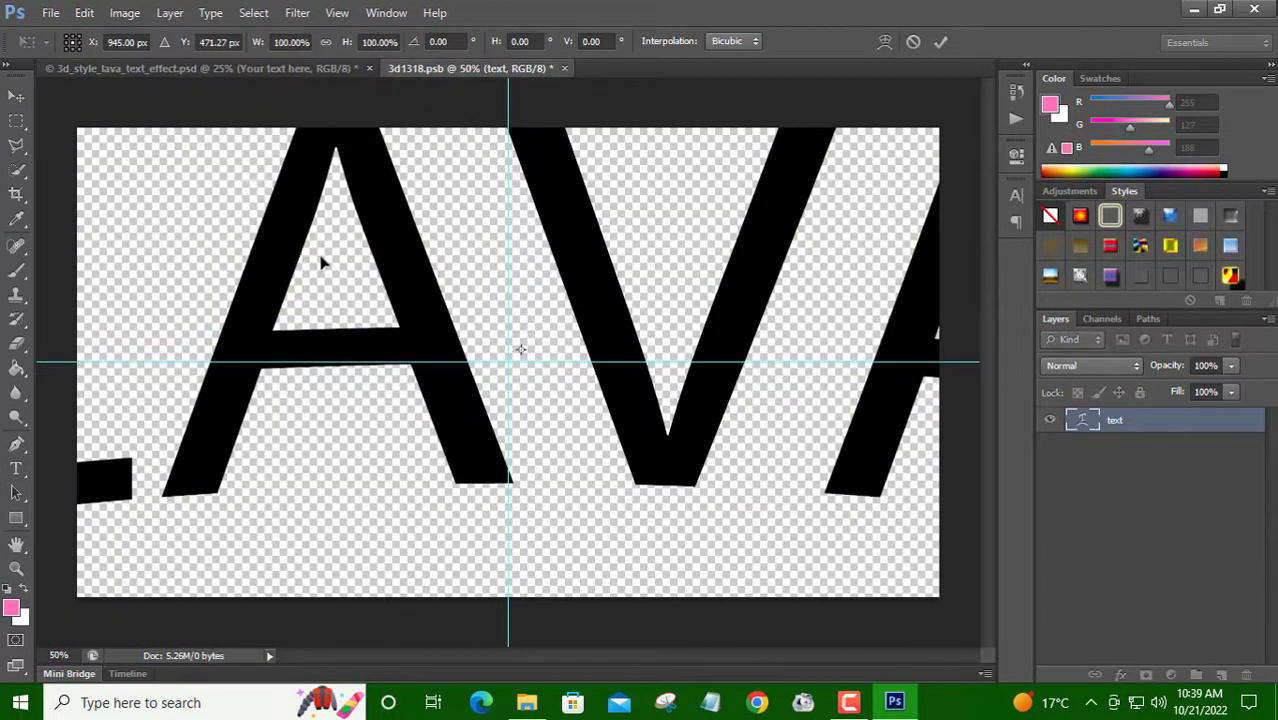
pyautogui.click(15, 569)
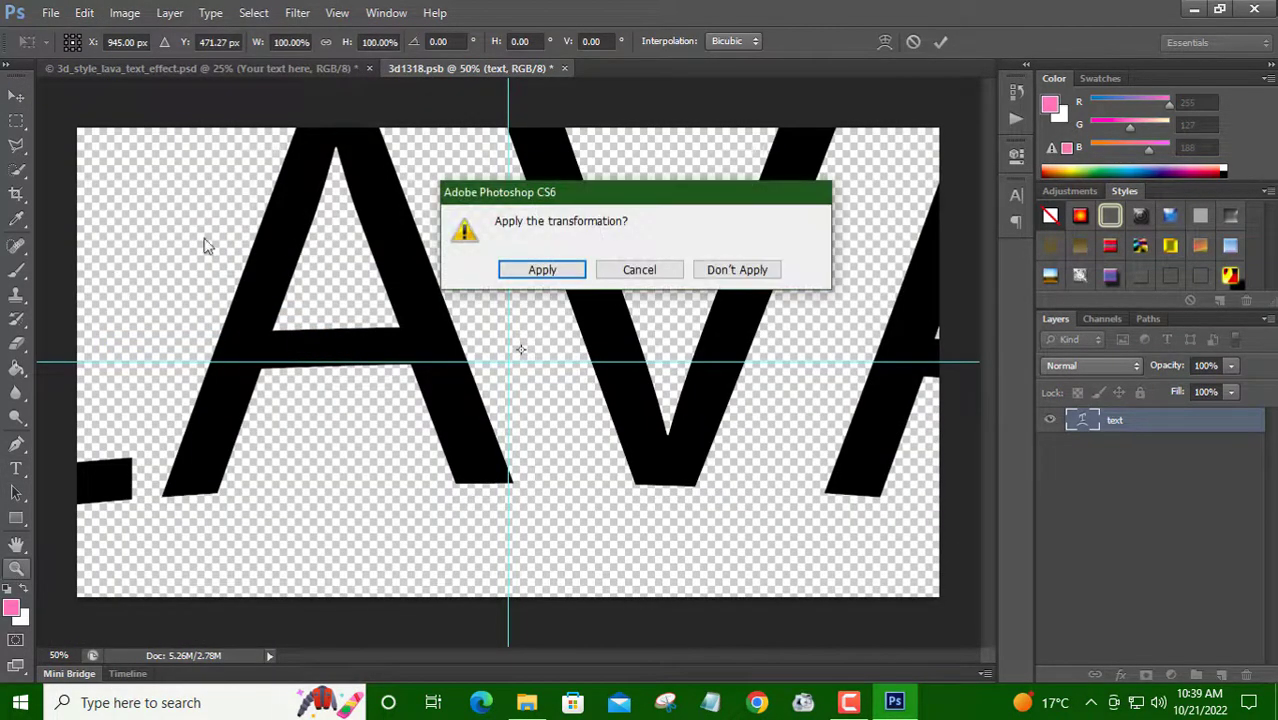
pyautogui.click(541, 272)
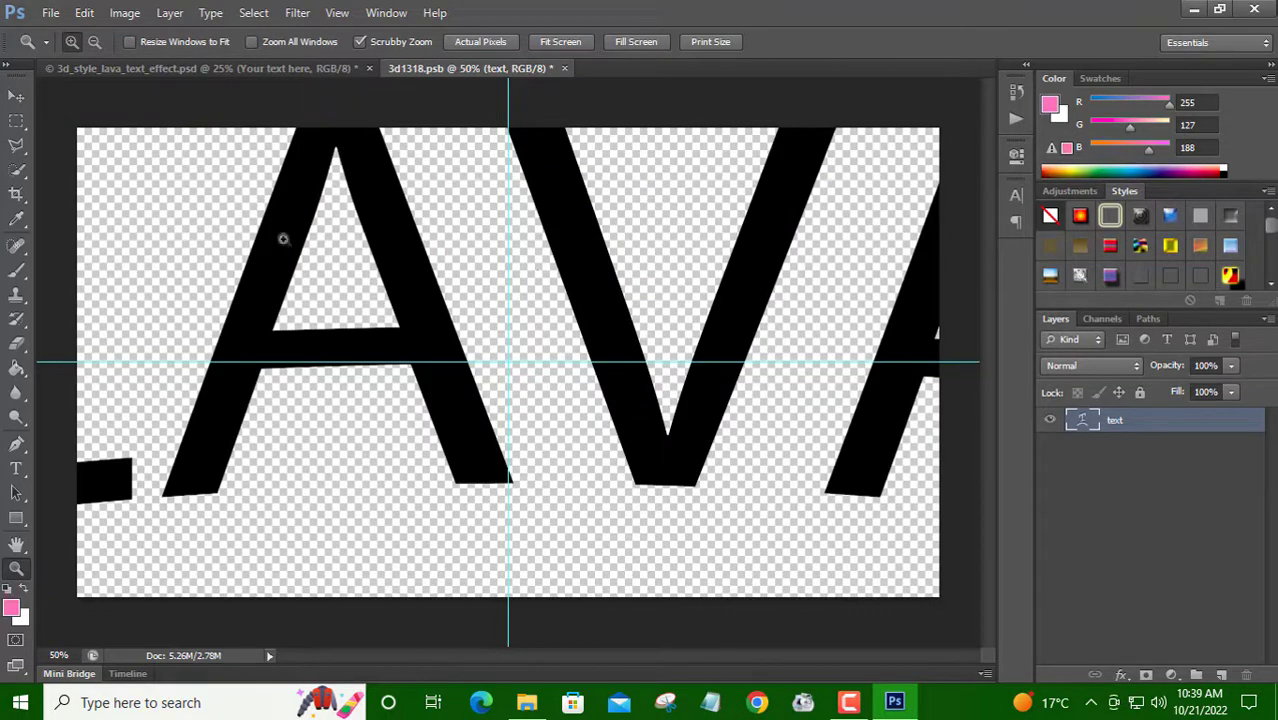
pyautogui.rightClick(197, 200)
pyautogui.click(242, 303)
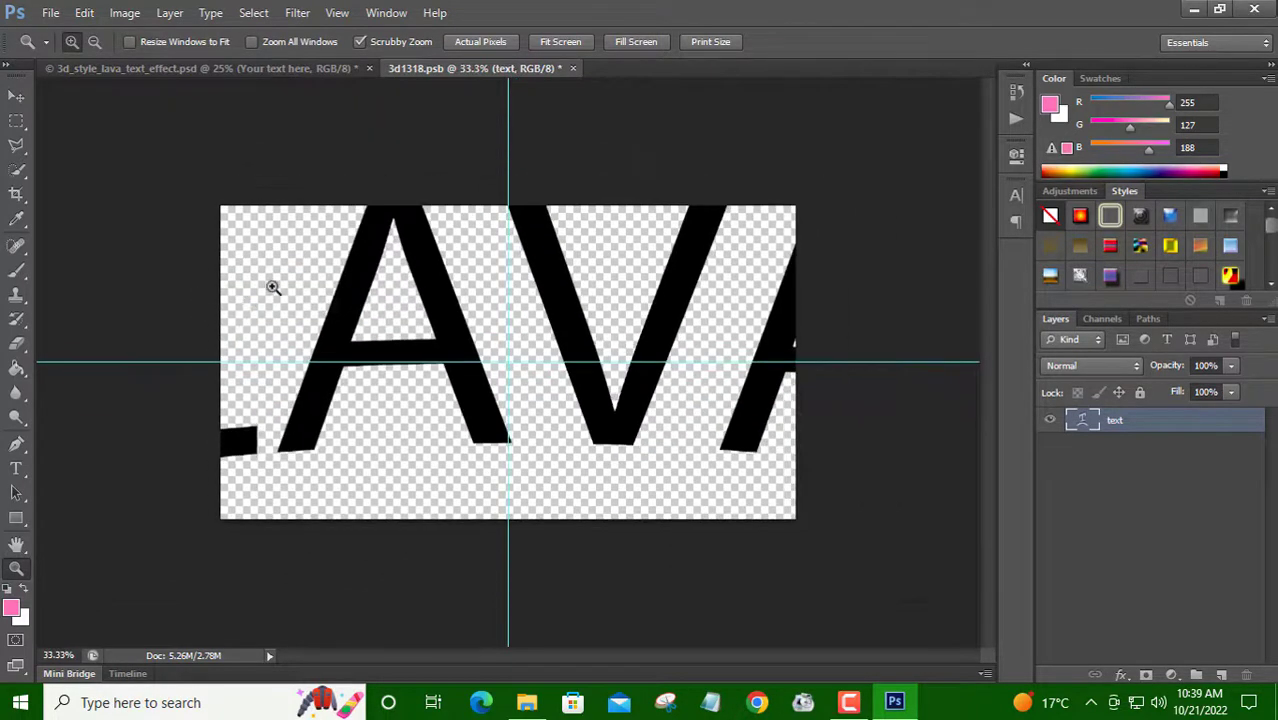
pyautogui.rightClick(272, 288)
pyautogui.click(330, 386)
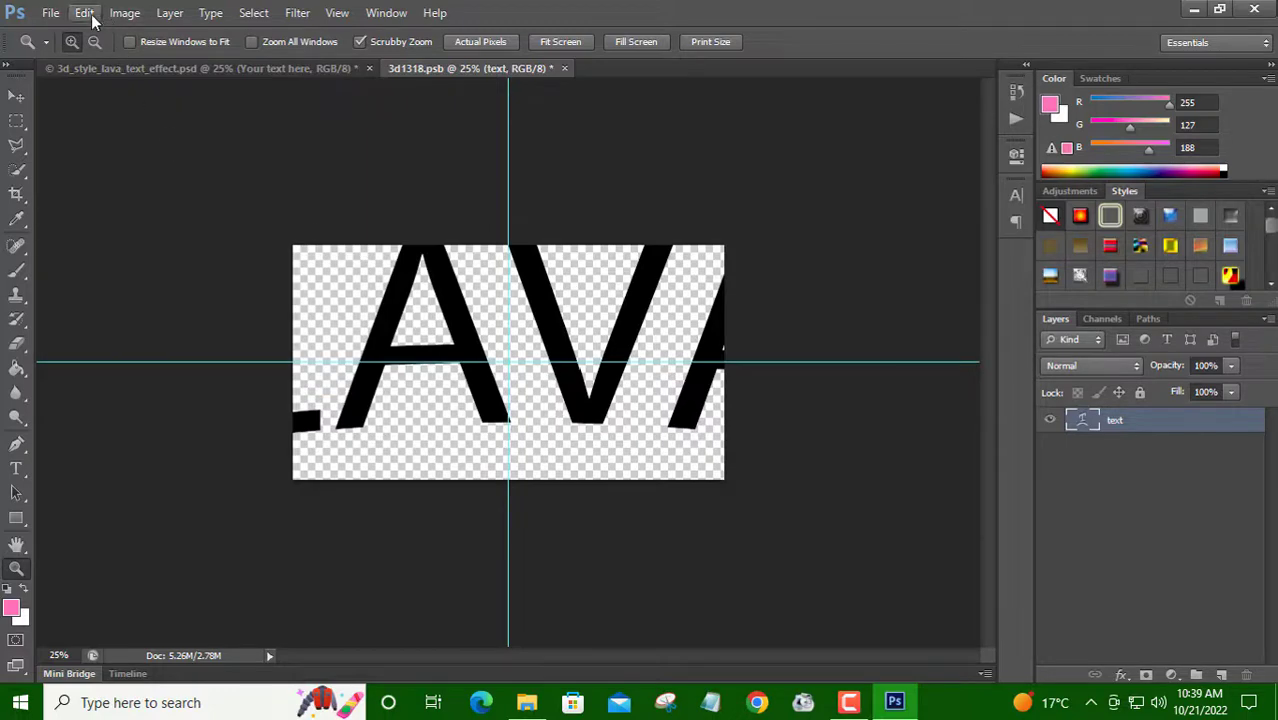
# Replace the LAVA text with GyanTech.
pyautogui.doubleClick(1085, 421)
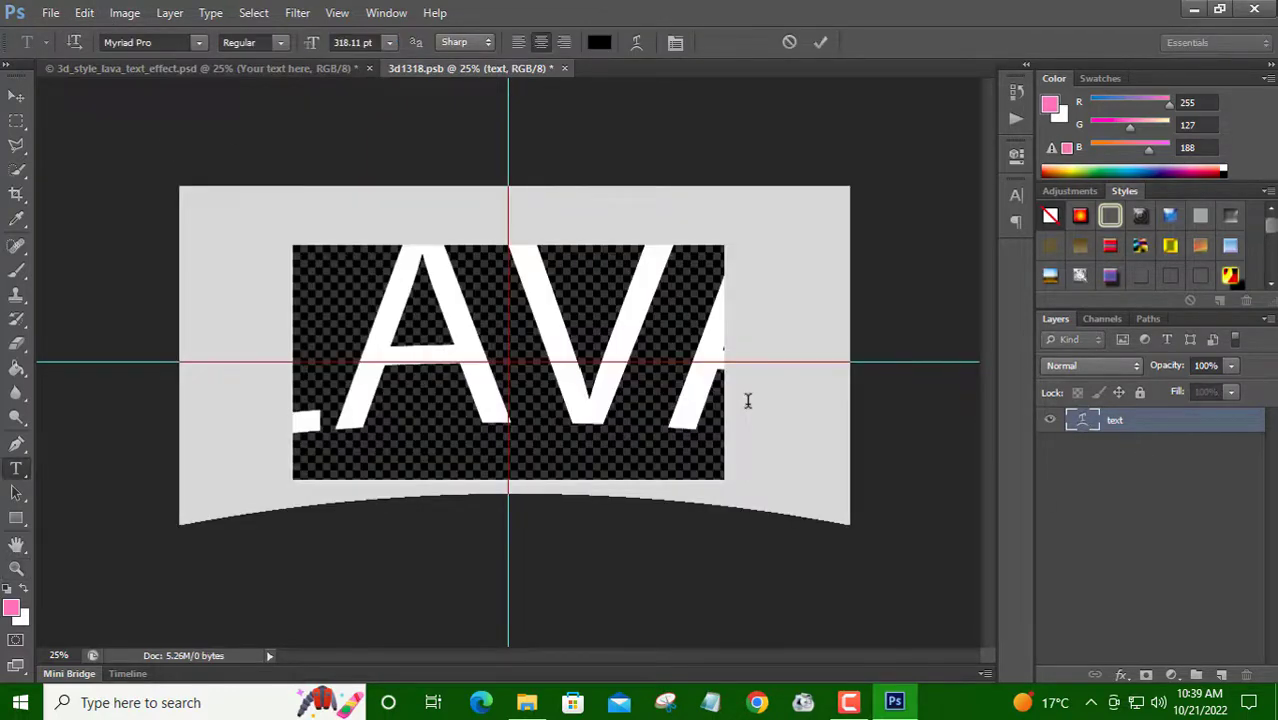
pyautogui.press('BackSpace')
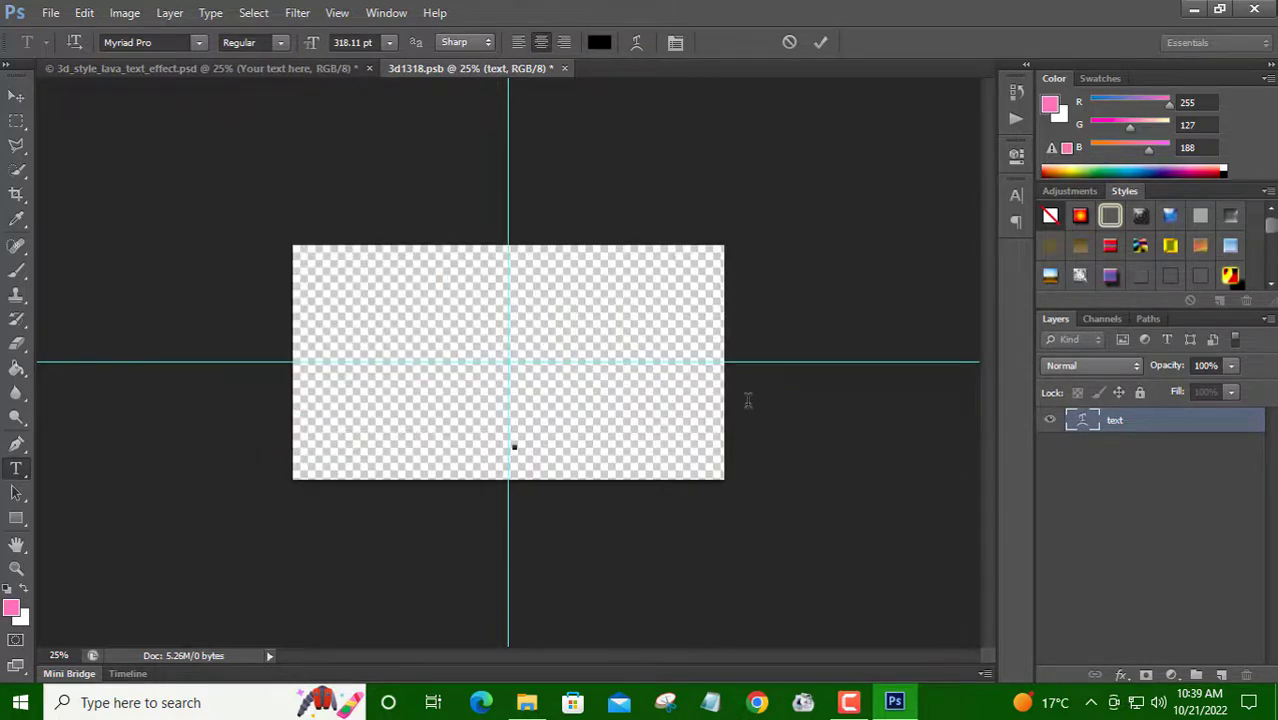
pyautogui.write('g')
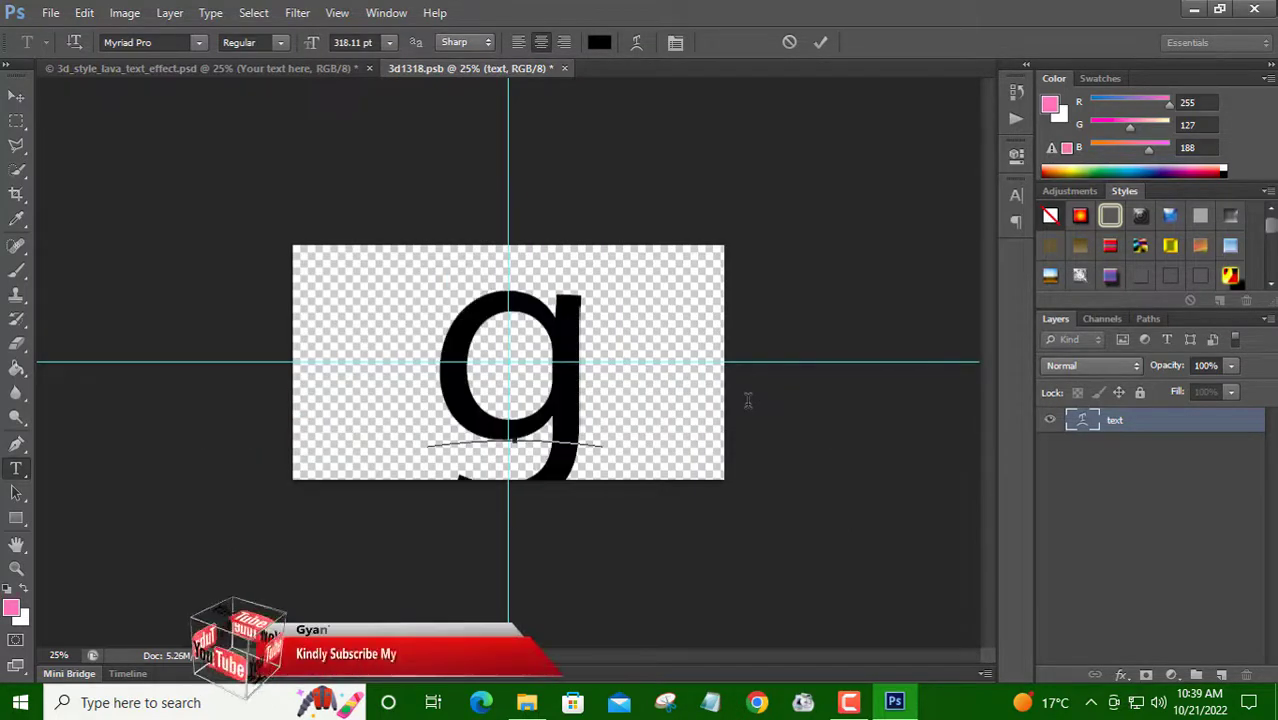
pyautogui.press('BackSpace')
pyautogui.write('Gy')
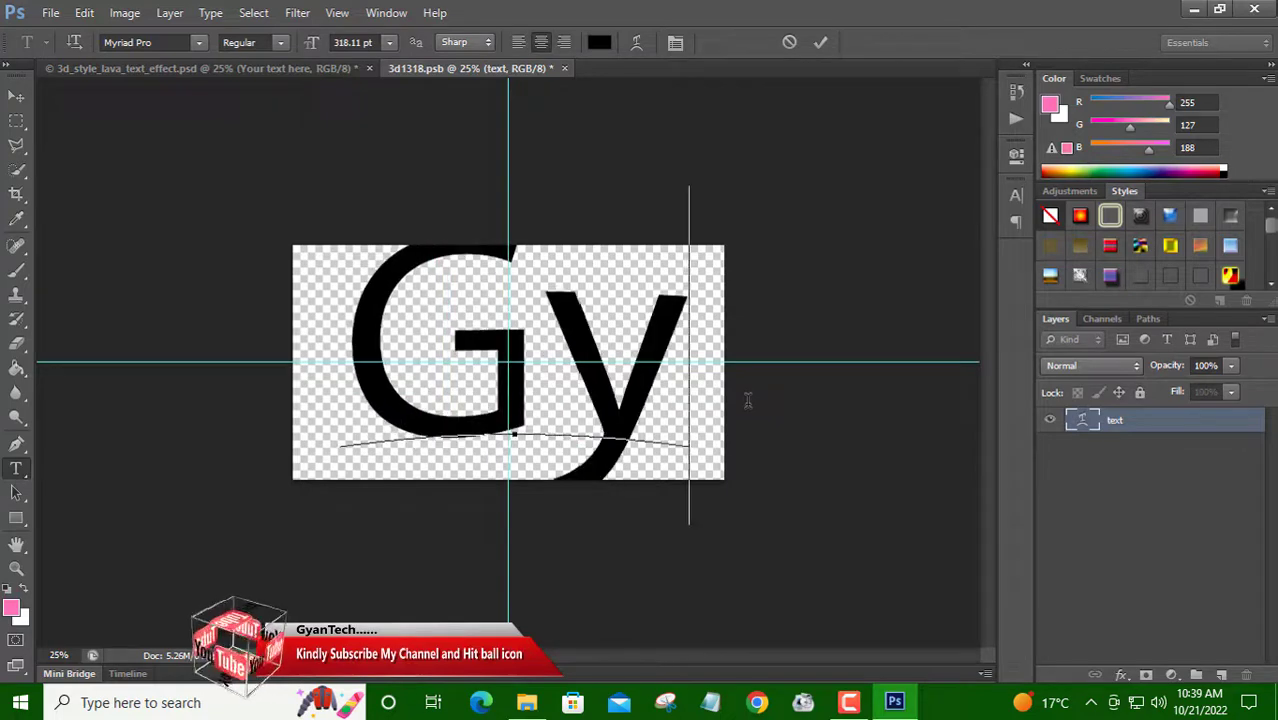
pyautogui.write('anT')
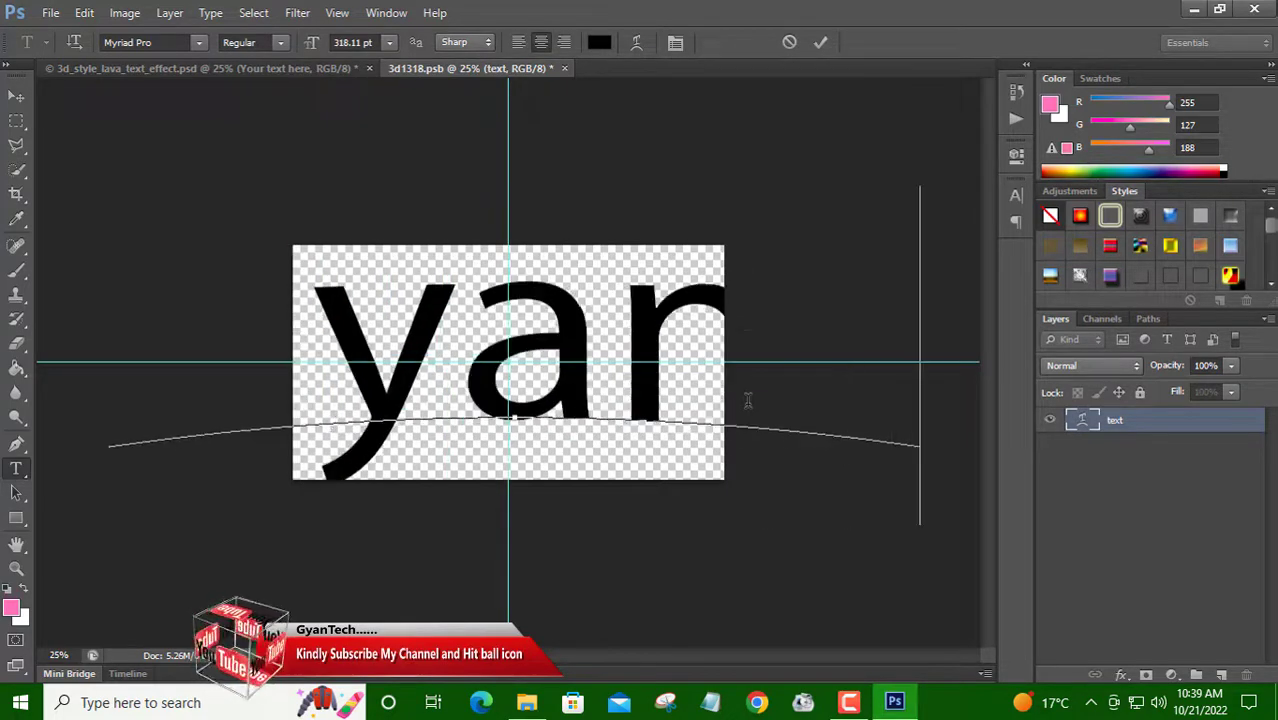
pyautogui.write('ec')
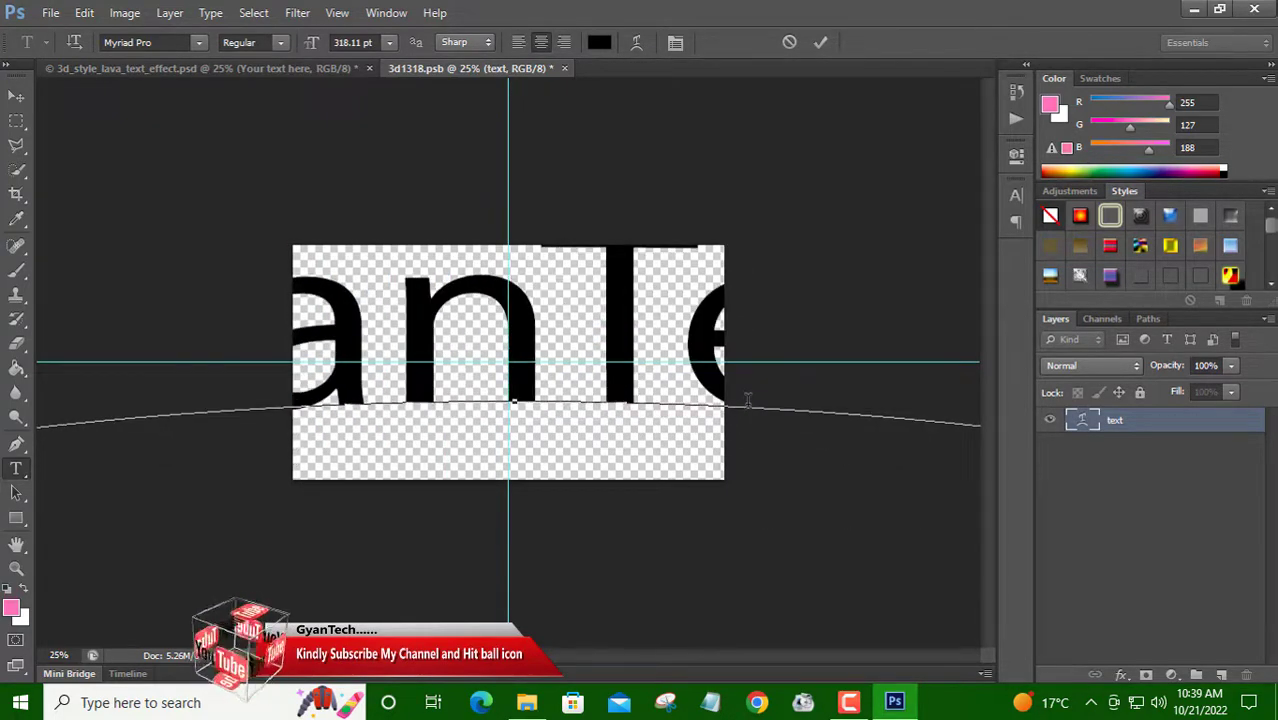
# Scale the GyanTech text down, move it fully onto the canvas, and apply the transform.
pyautogui.click(84, 12)
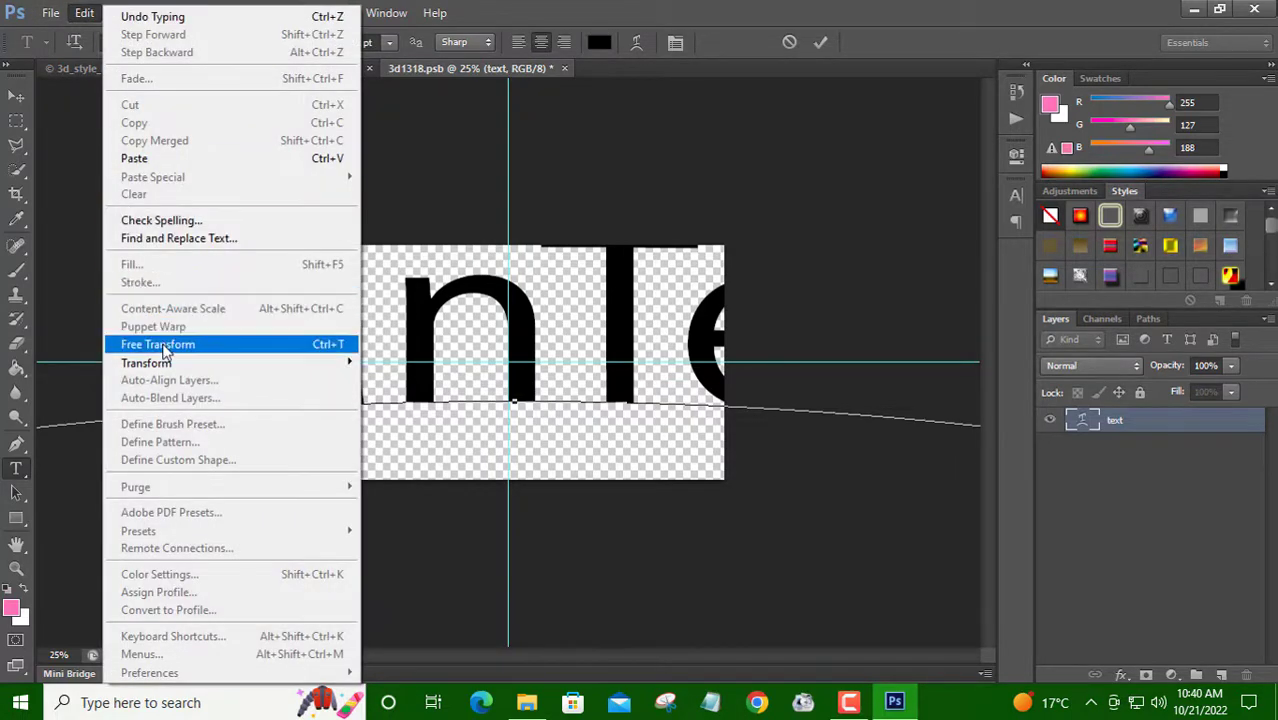
pyautogui.click(165, 340)
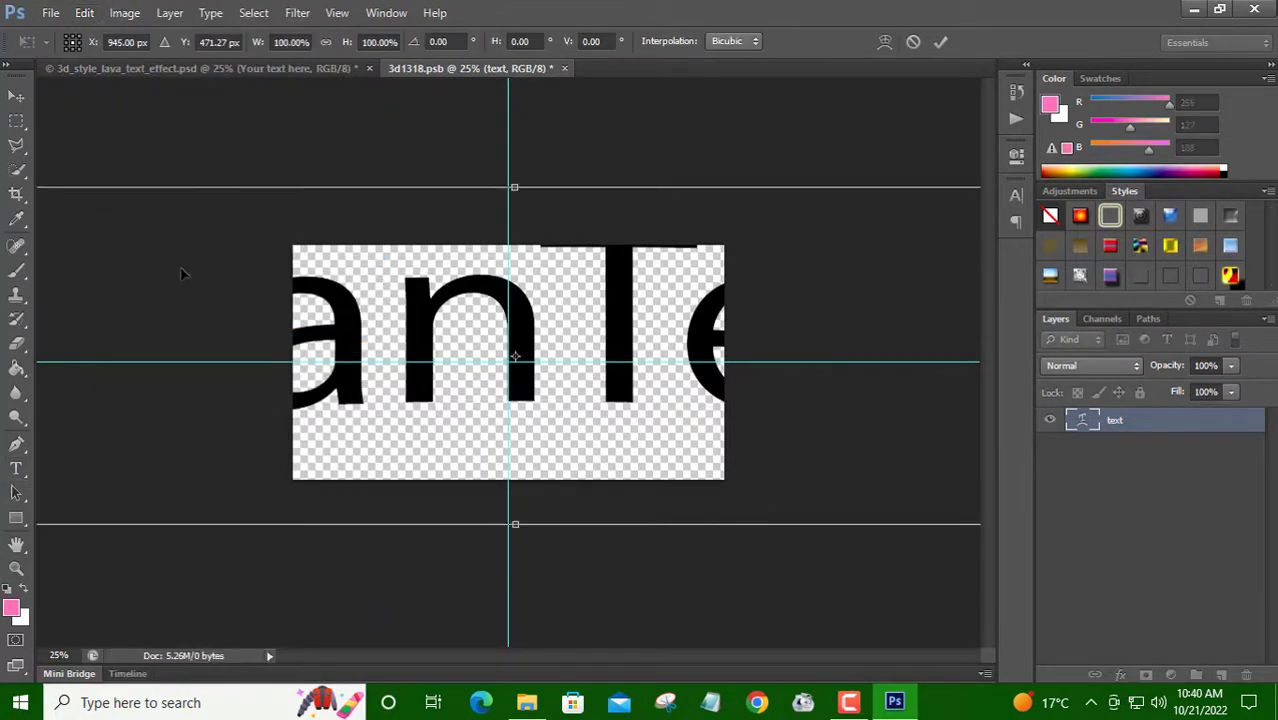
pyautogui.moveTo(181, 273)
pyautogui.mouseDown()
pyautogui.moveTo(272, 214)
pyautogui.moveTo(691, 269)
pyautogui.mouseUp()
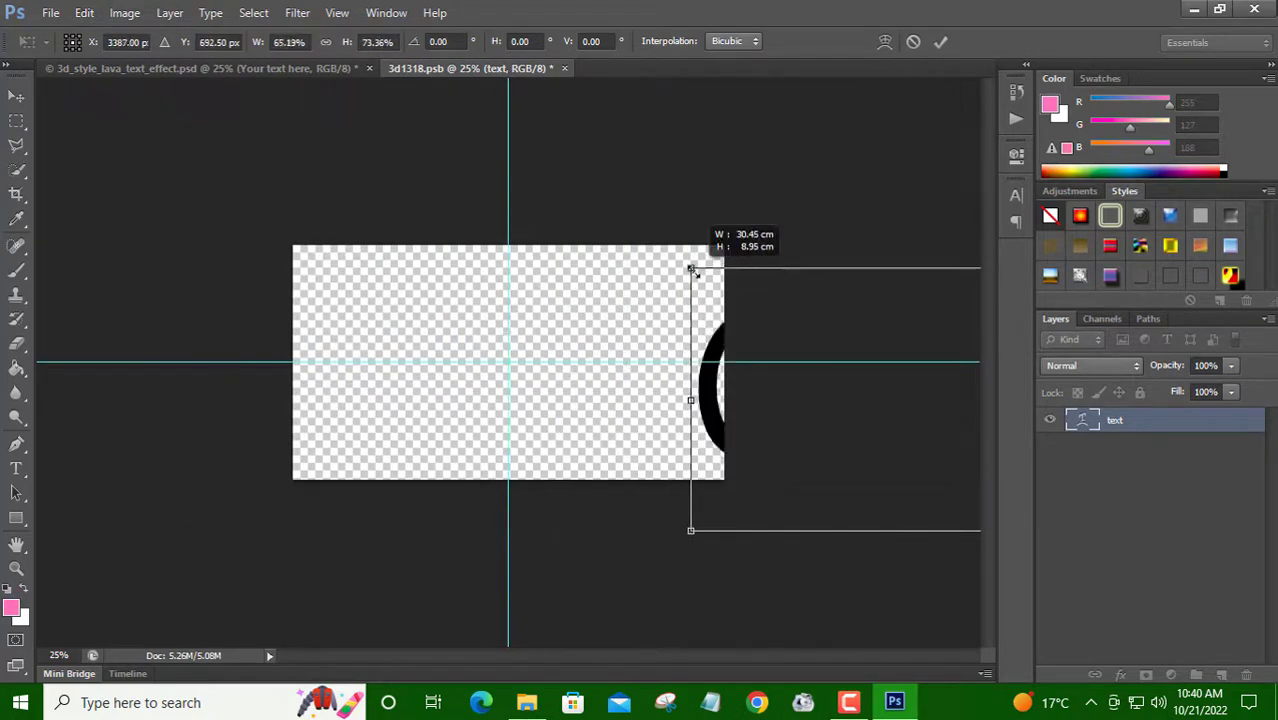
pyautogui.moveTo(852, 292); pyautogui.dragTo(355, 266)
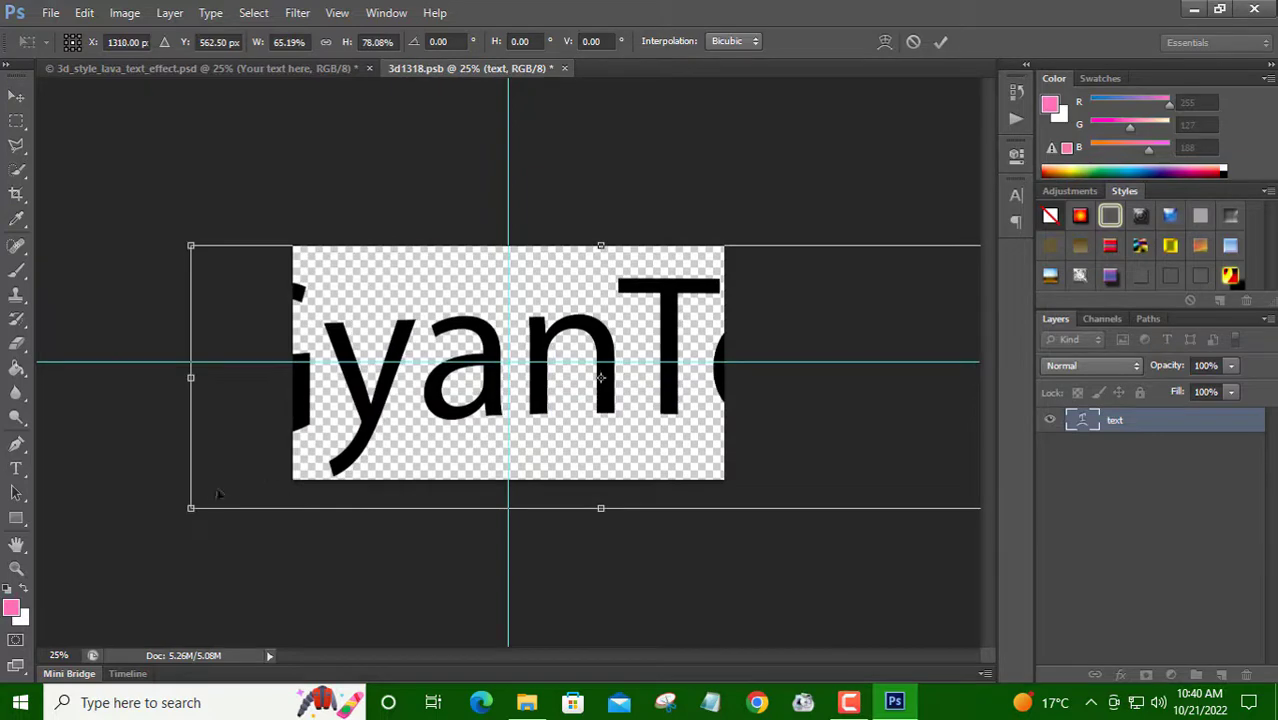
pyautogui.moveTo(190, 508)
pyautogui.mouseDown()
pyautogui.moveTo(243, 457)
pyautogui.moveTo(428, 400)
pyautogui.moveTo(650, 410)
pyautogui.mouseUp()
pyautogui.moveTo(926, 294)
pyautogui.mouseDown()
pyautogui.moveTo(490, 322)
pyautogui.moveTo(603, 323)
pyautogui.mouseUp()
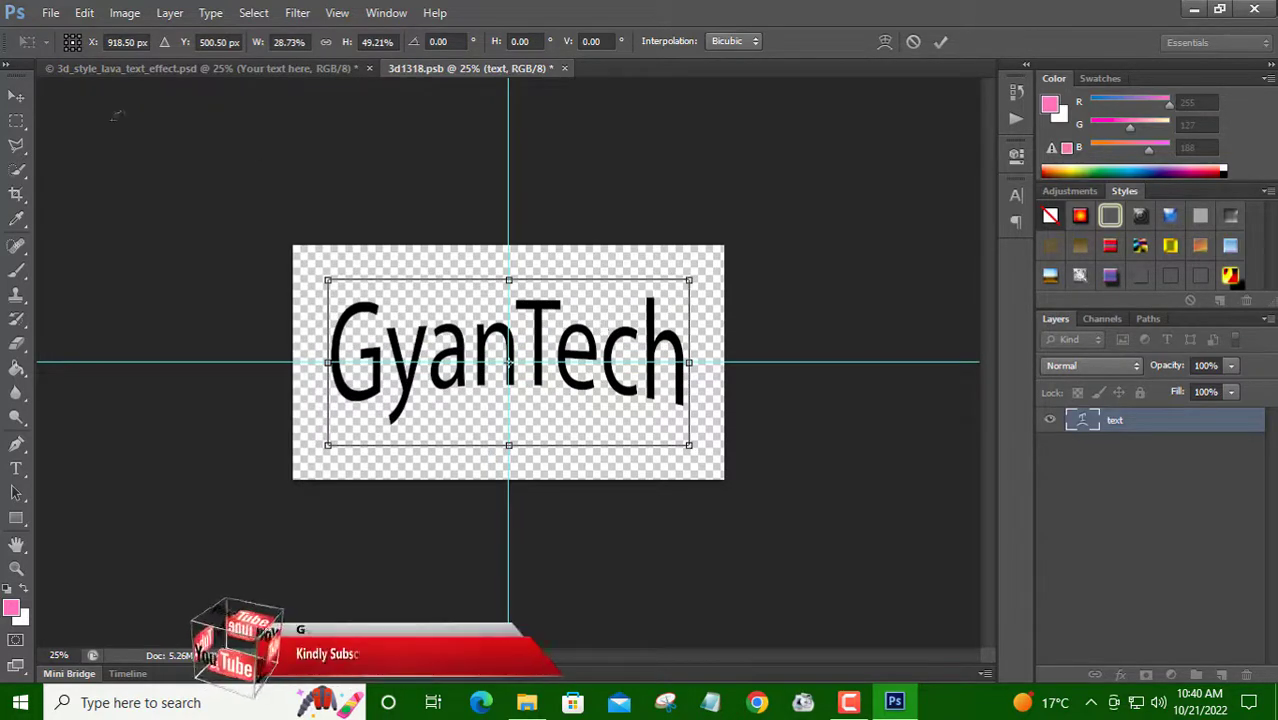
pyautogui.click(16, 95)
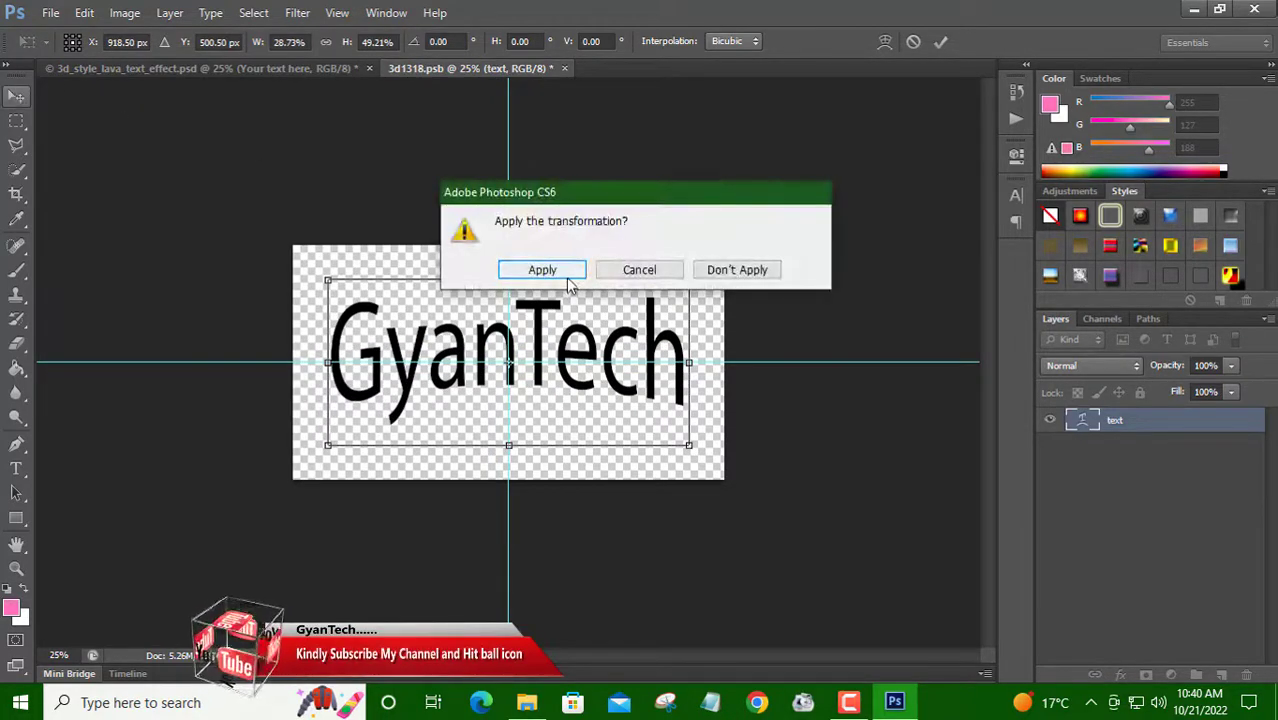
pyautogui.click(556, 271)
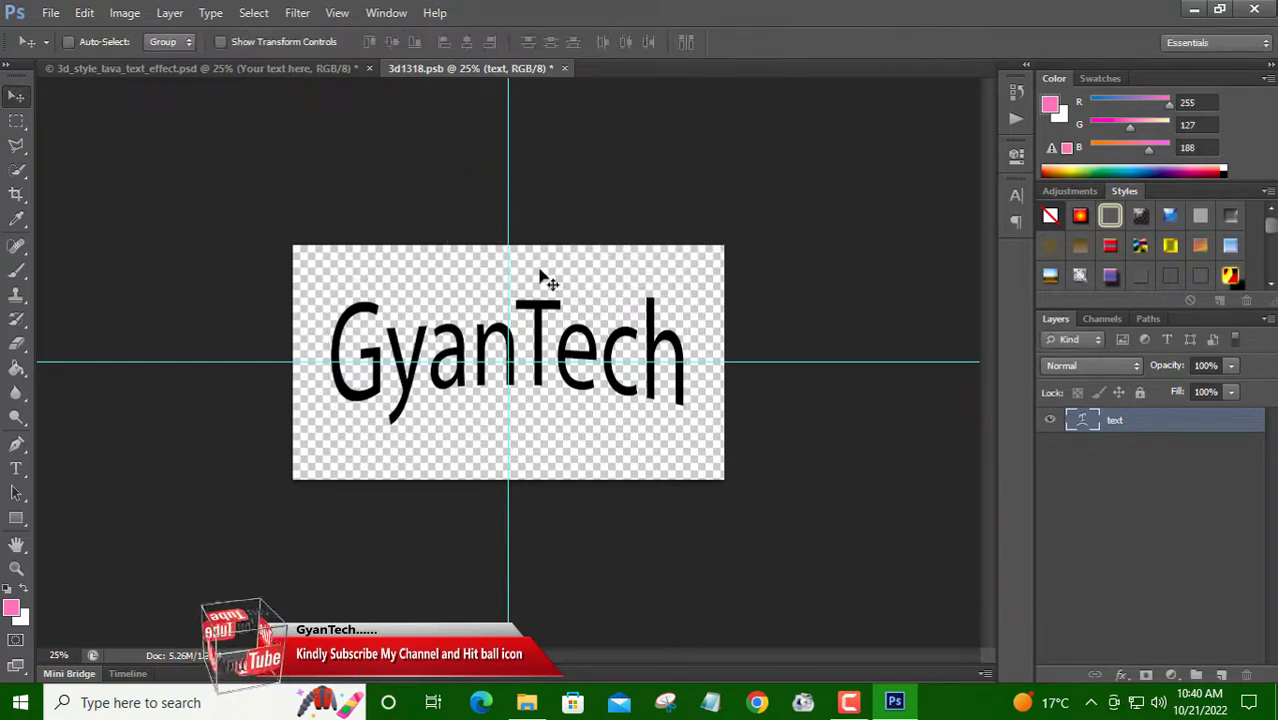
# Set the GyanTech text in Poplar Std and warp it with Arc Lower, bend -46.
pyautogui.doubleClick(1085, 420)
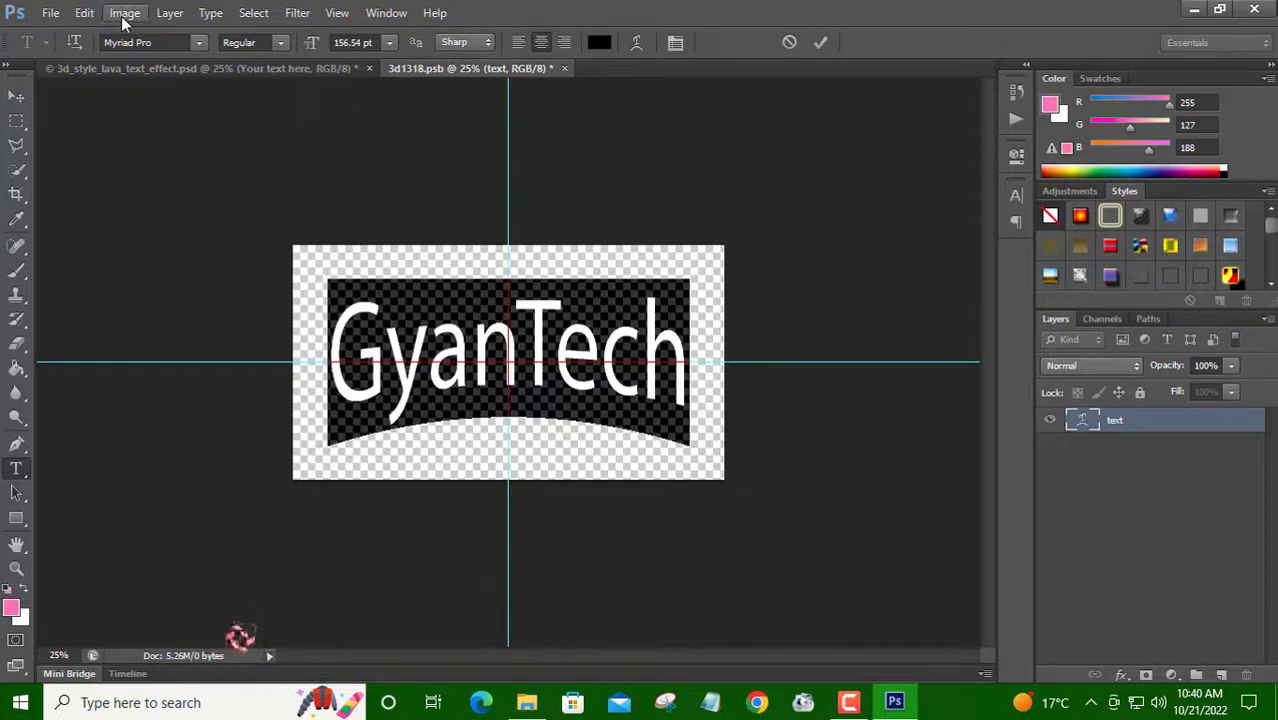
pyautogui.click(198, 42)
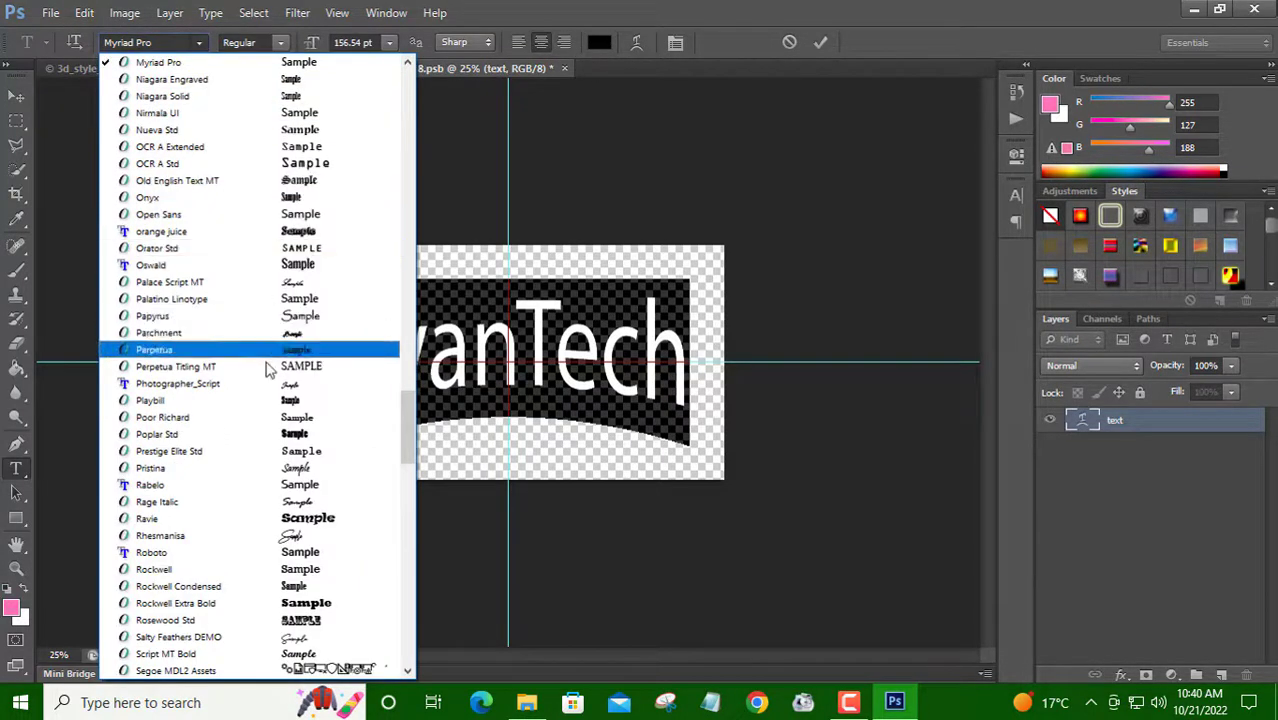
pyautogui.click(270, 437)
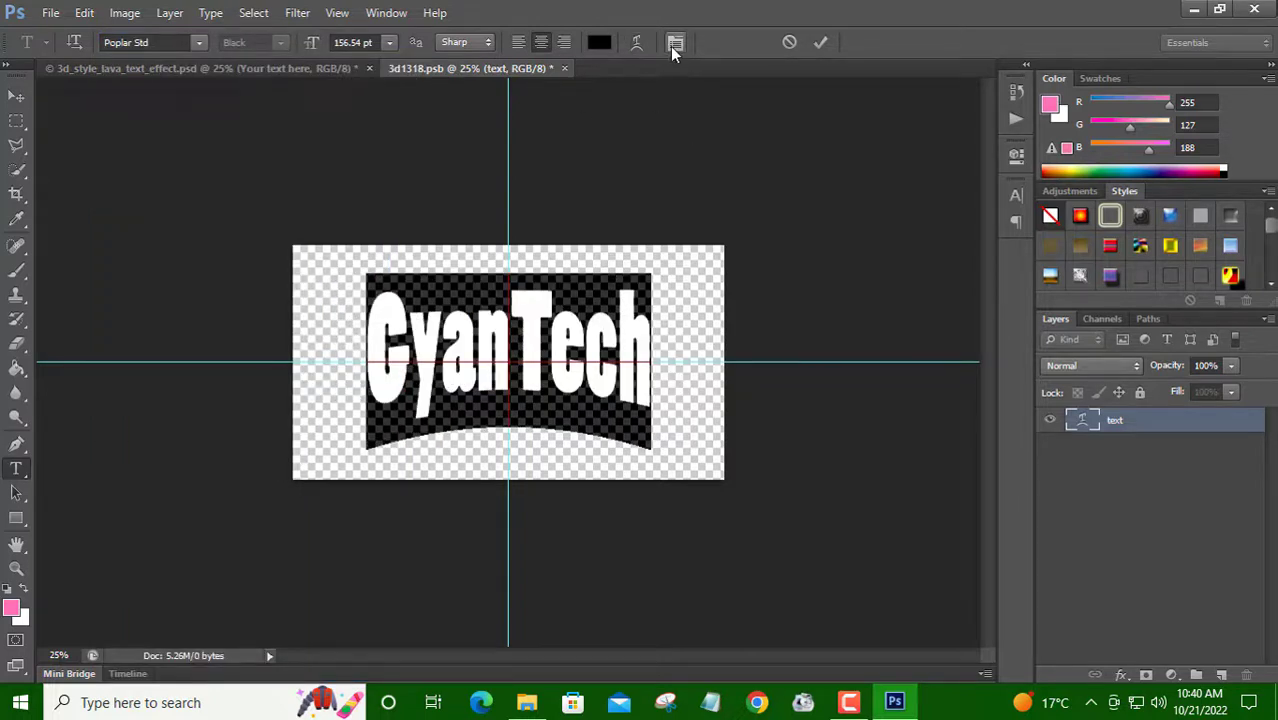
pyautogui.click(636, 45)
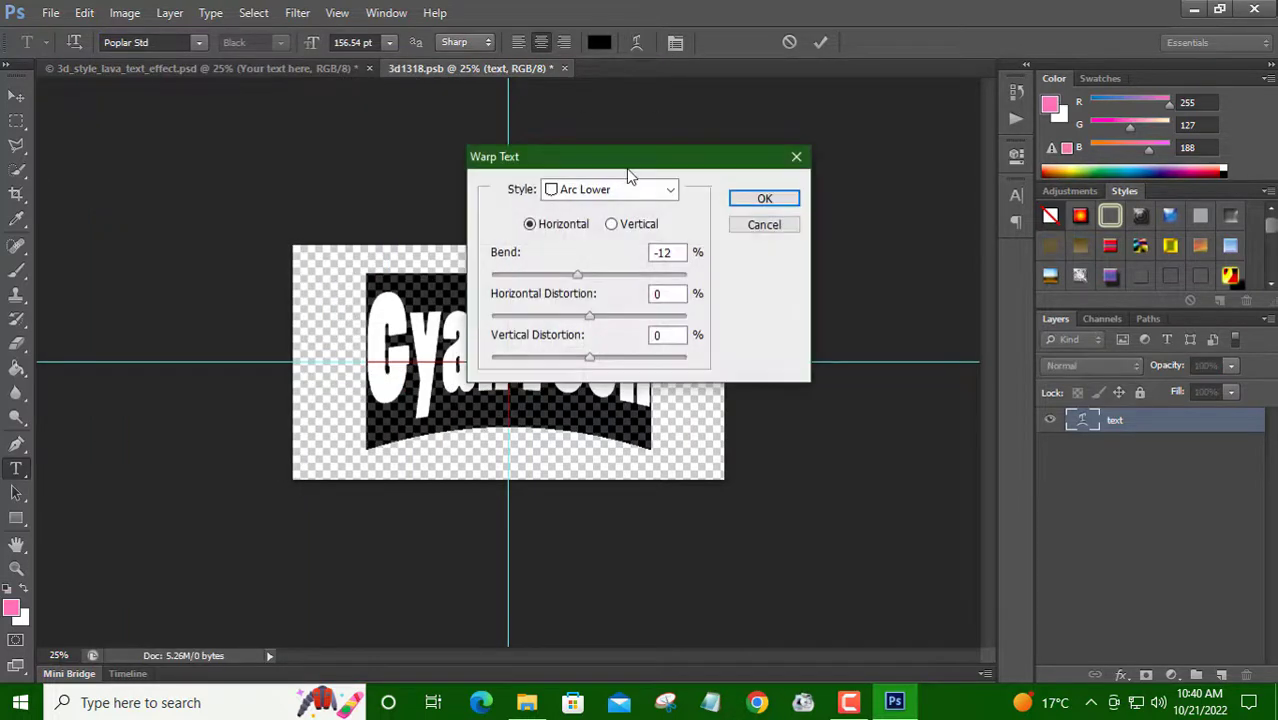
pyautogui.moveTo(626, 166); pyautogui.dragTo(862, 166)
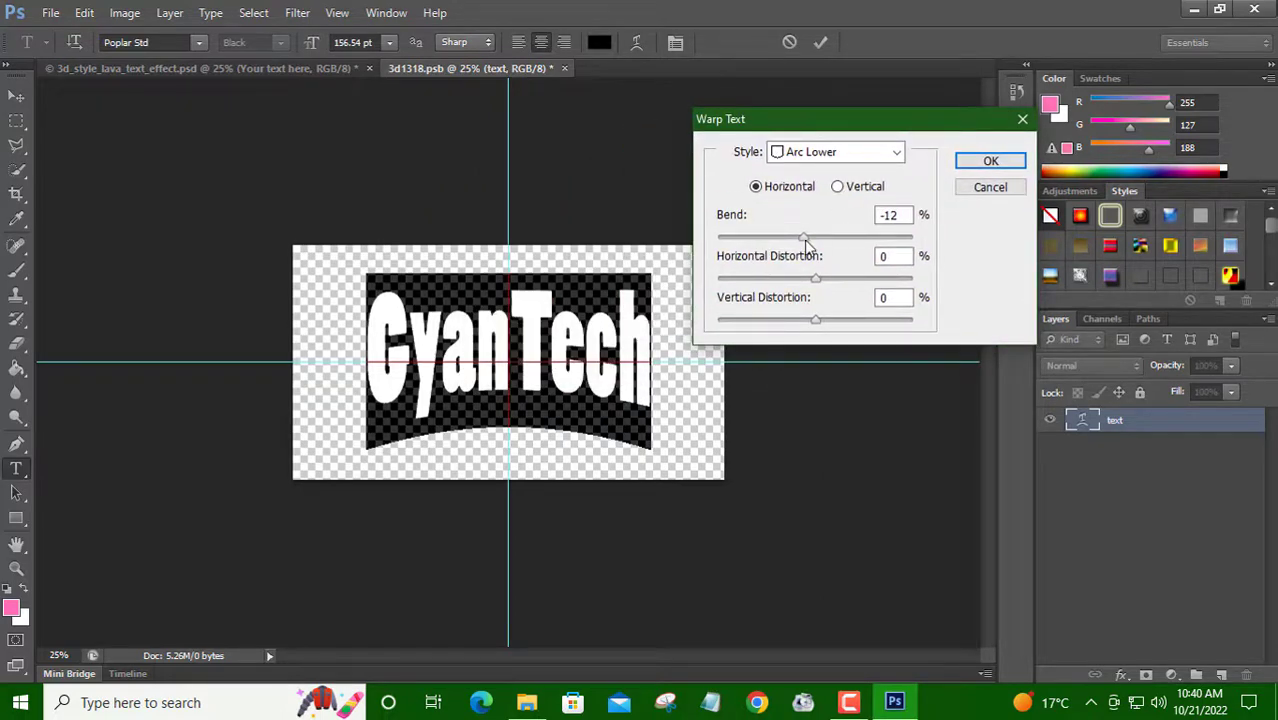
pyautogui.moveTo(810, 238); pyautogui.dragTo(772, 245)
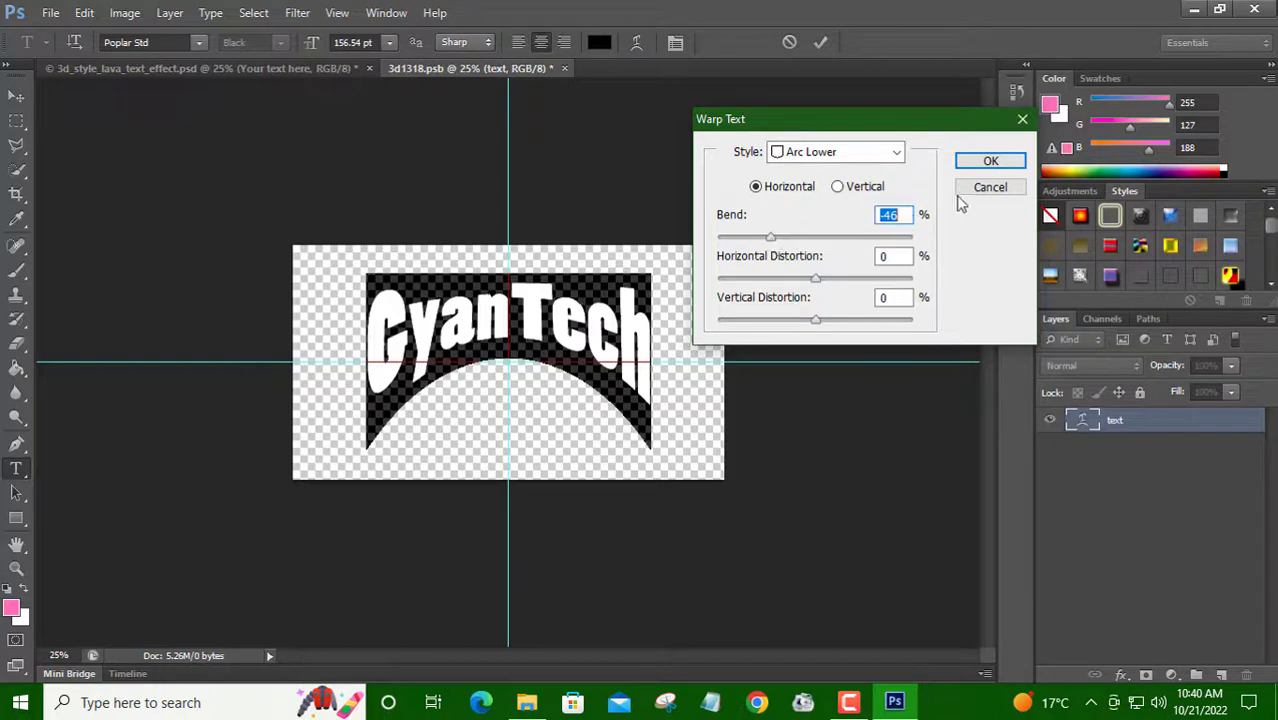
pyautogui.click(990, 162)
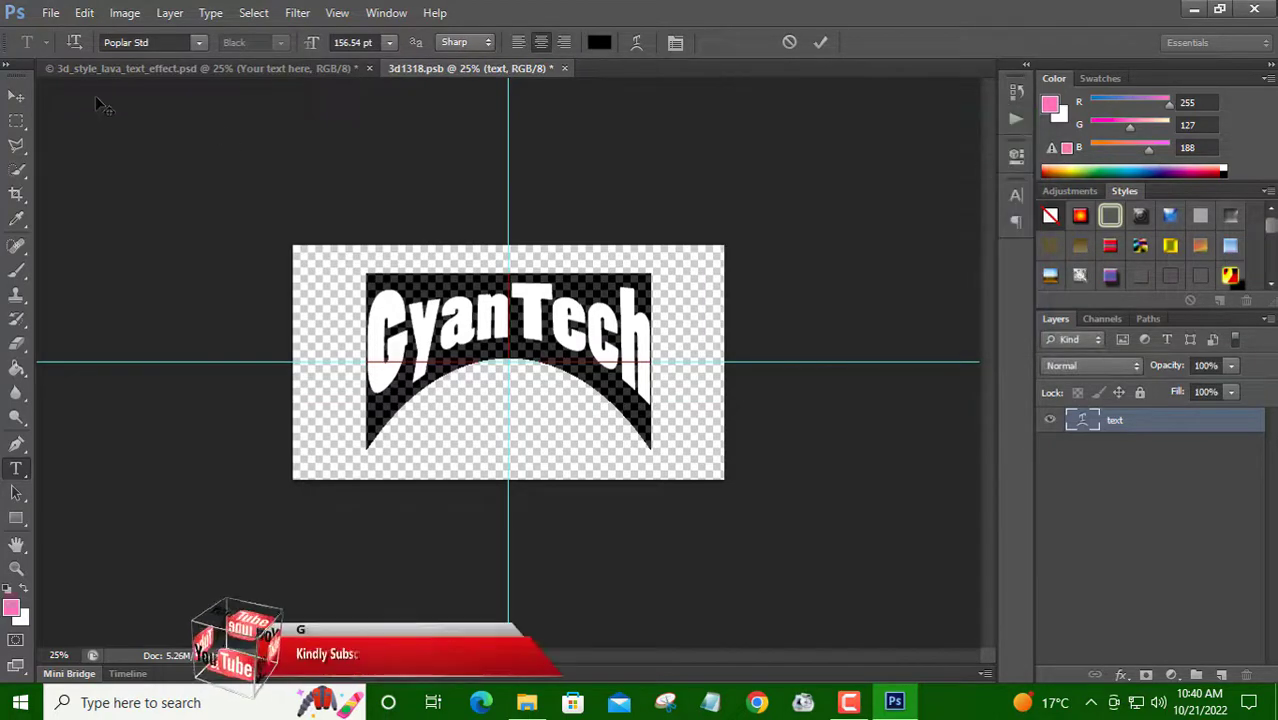
# Enlarge the warped text and stretch it wider across the canvas, applying the transform.
pyautogui.click(88, 15)
pyautogui.click(158, 344)
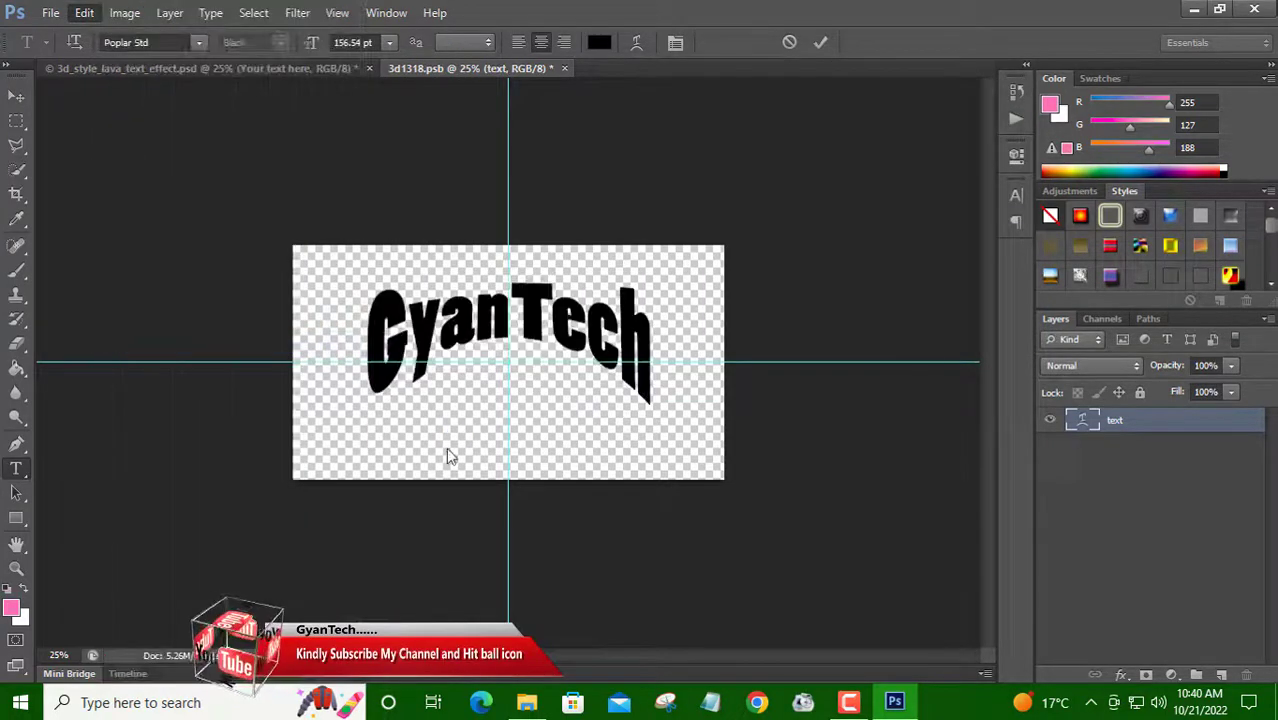
pyautogui.moveTo(366, 451); pyautogui.dragTo(305, 488)
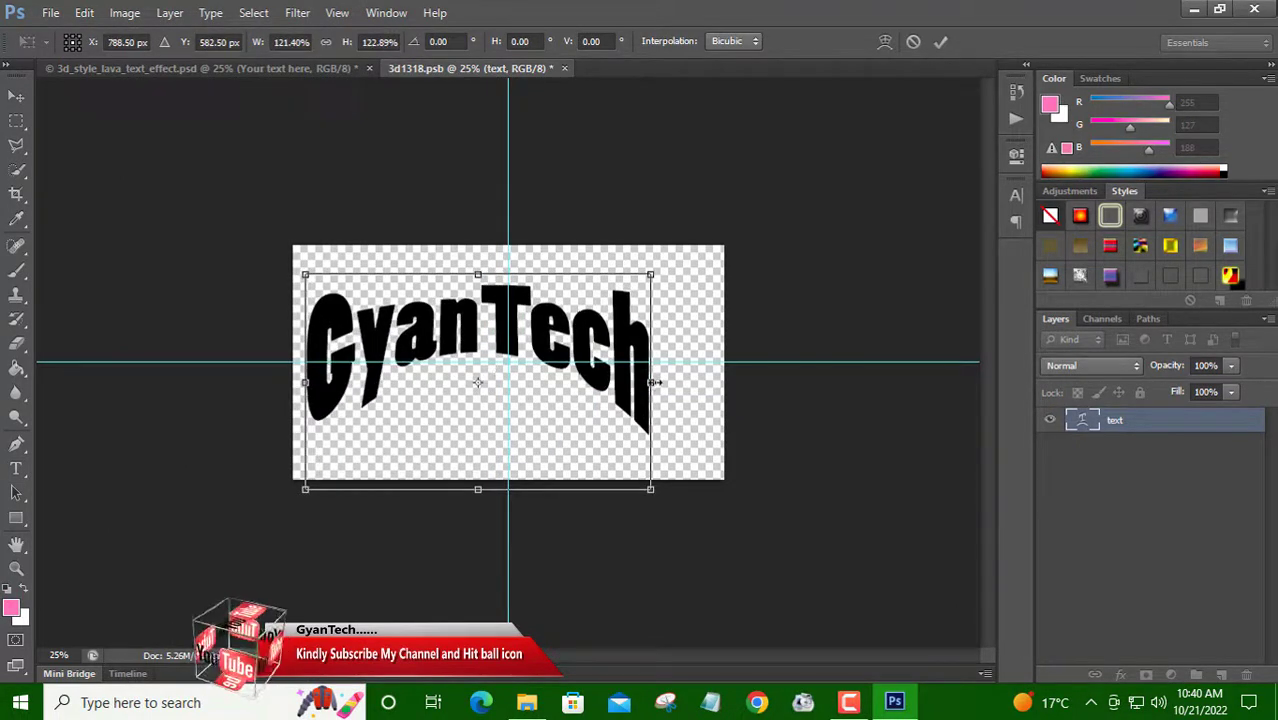
pyautogui.moveTo(650, 382); pyautogui.dragTo(715, 380)
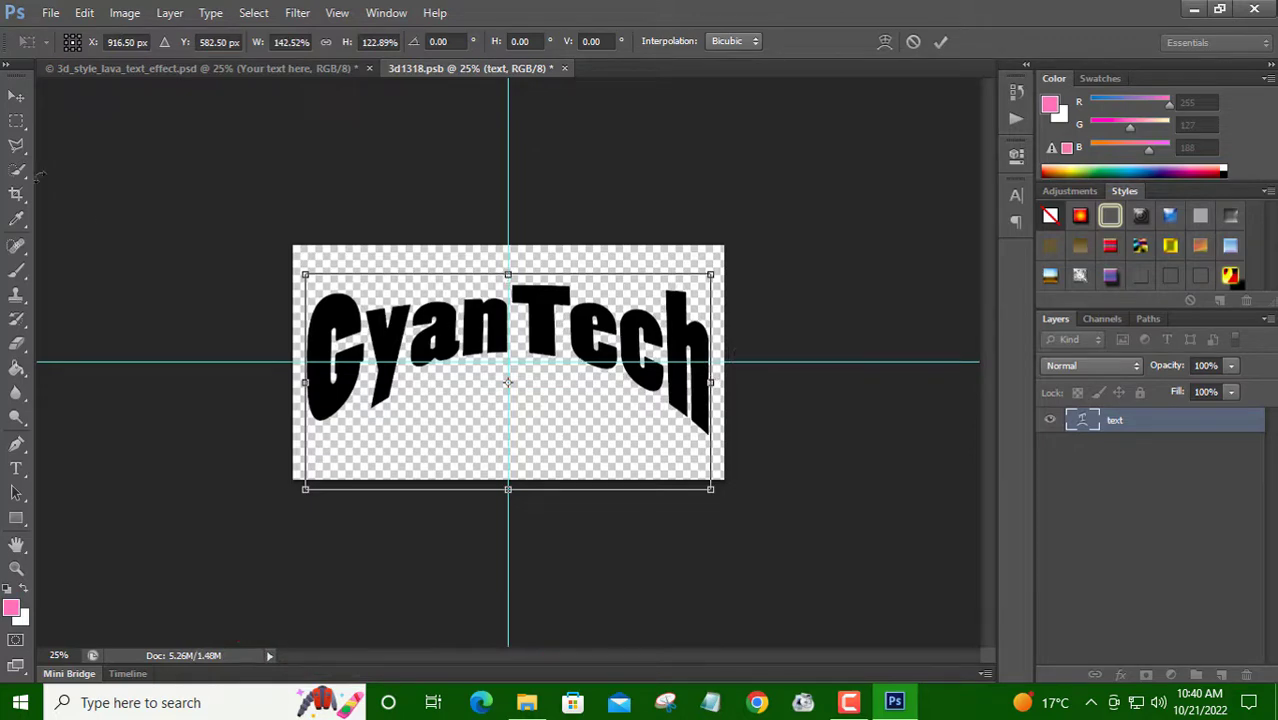
pyautogui.click(15, 98)
pyautogui.click(568, 270)
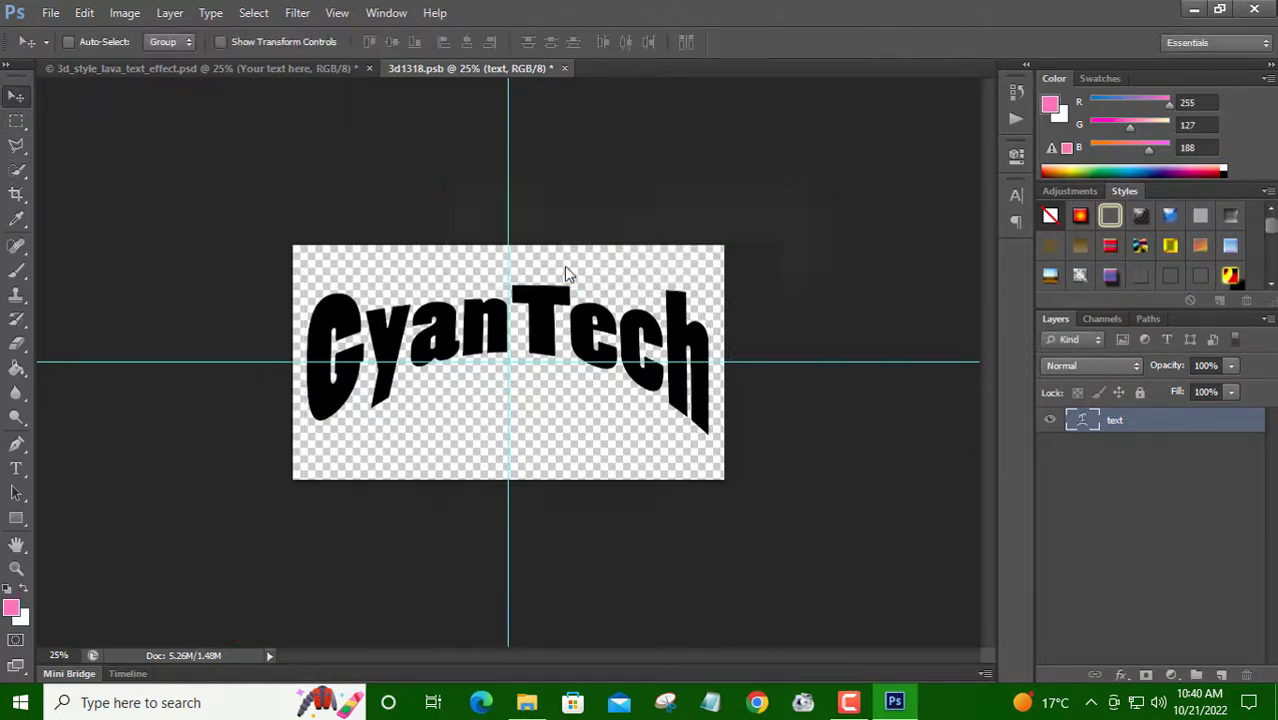
# Save and close 3d1318.psb, then zoom in on the GyanTech lava lettering.
pyautogui.click(565, 69)
pyautogui.click(521, 272)
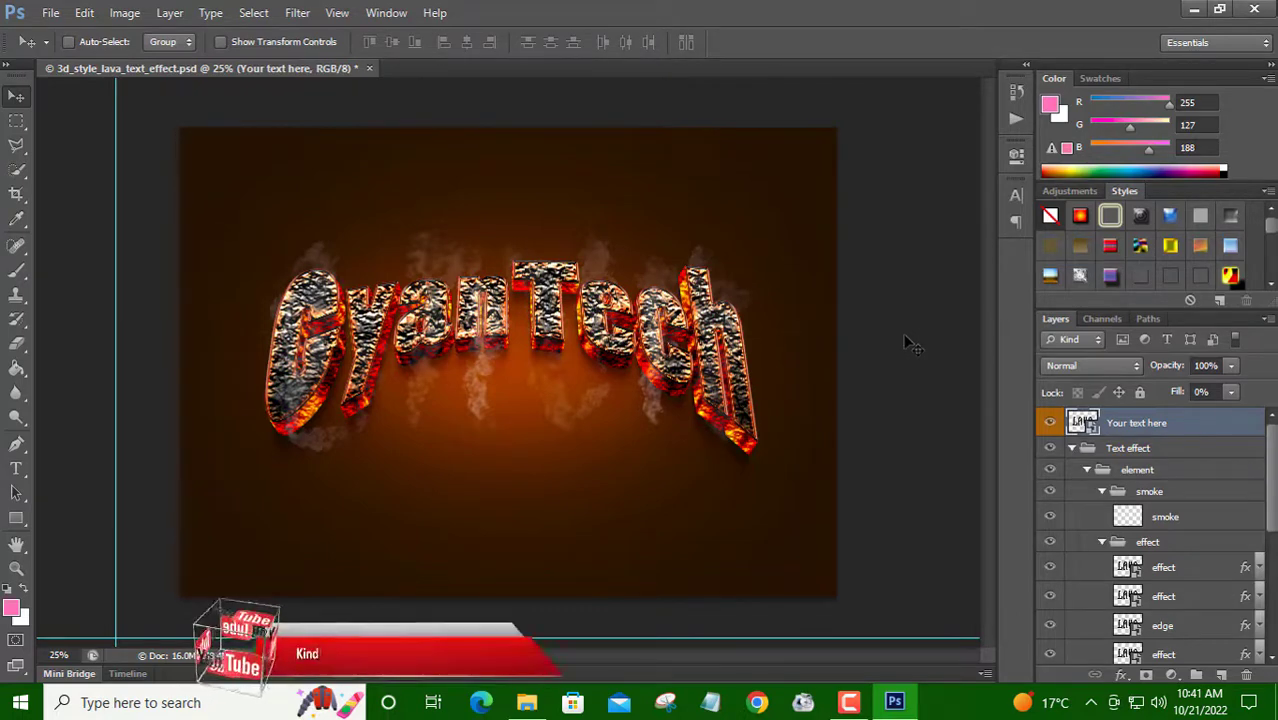
pyautogui.click(16, 568)
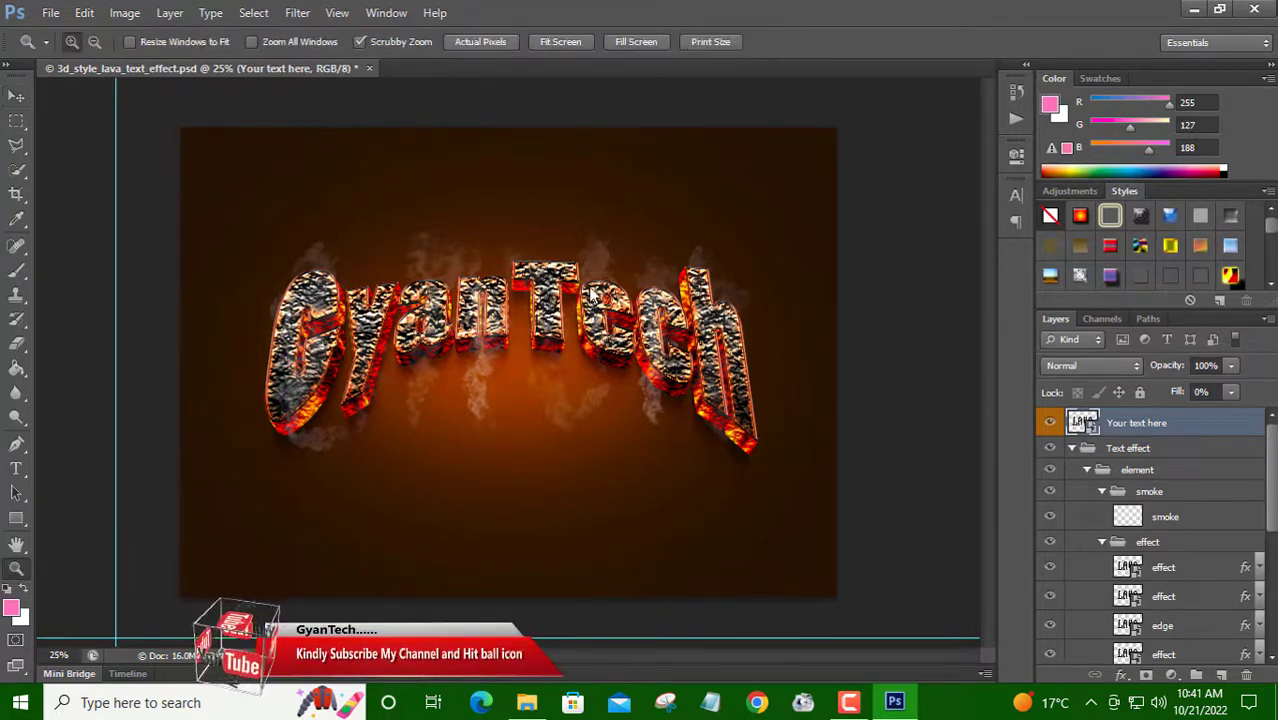
pyautogui.click(607, 343)
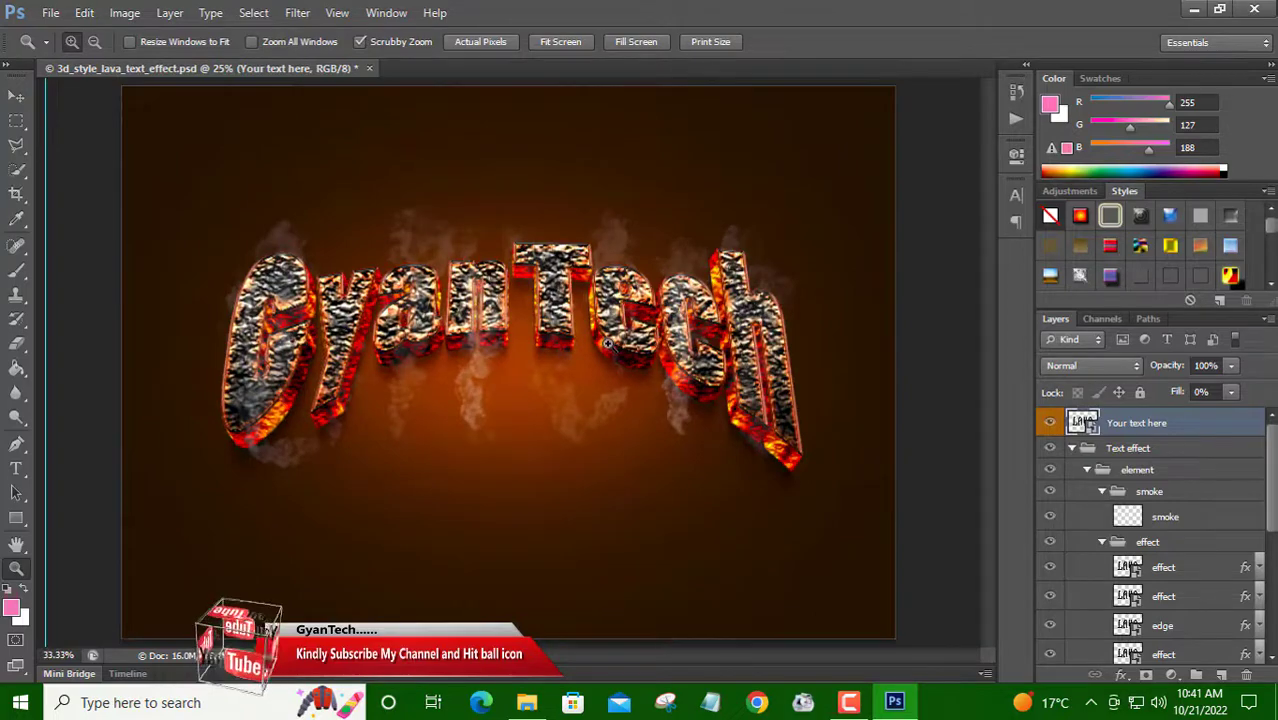
pyautogui.click(607, 344)
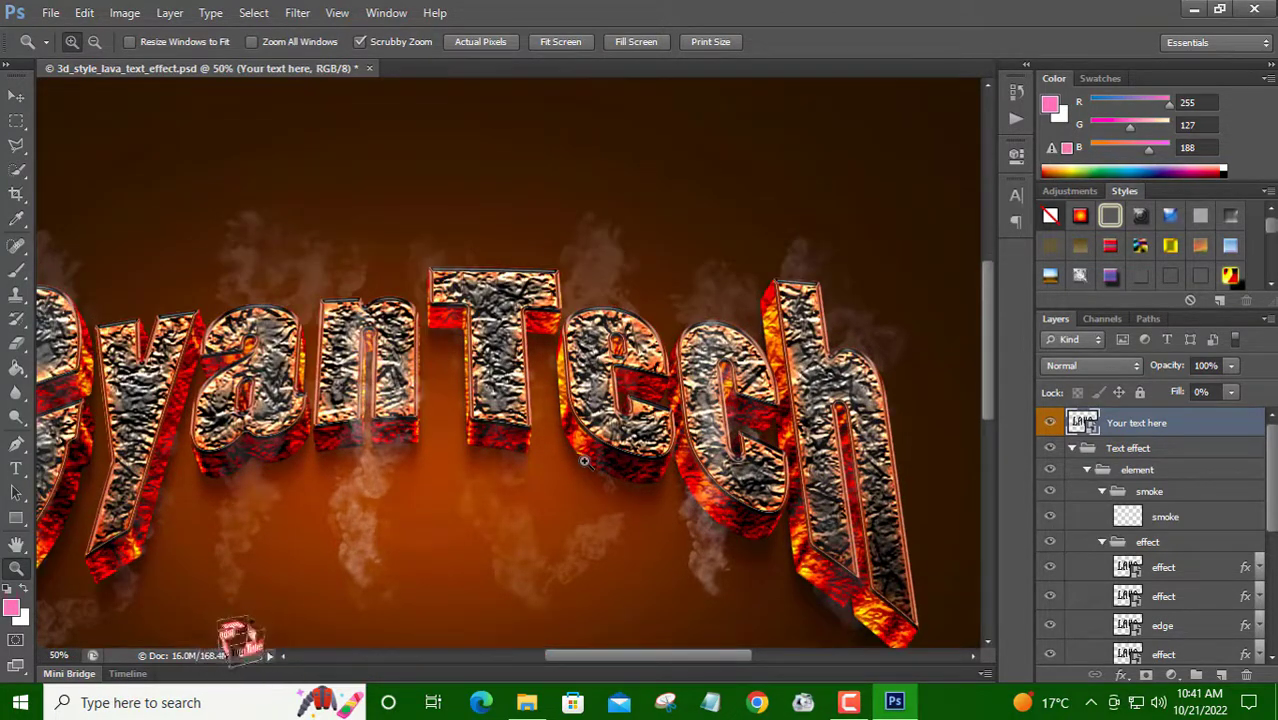
pyautogui.scroll(1, 388, 256)
pyautogui.rightClick(381, 225)
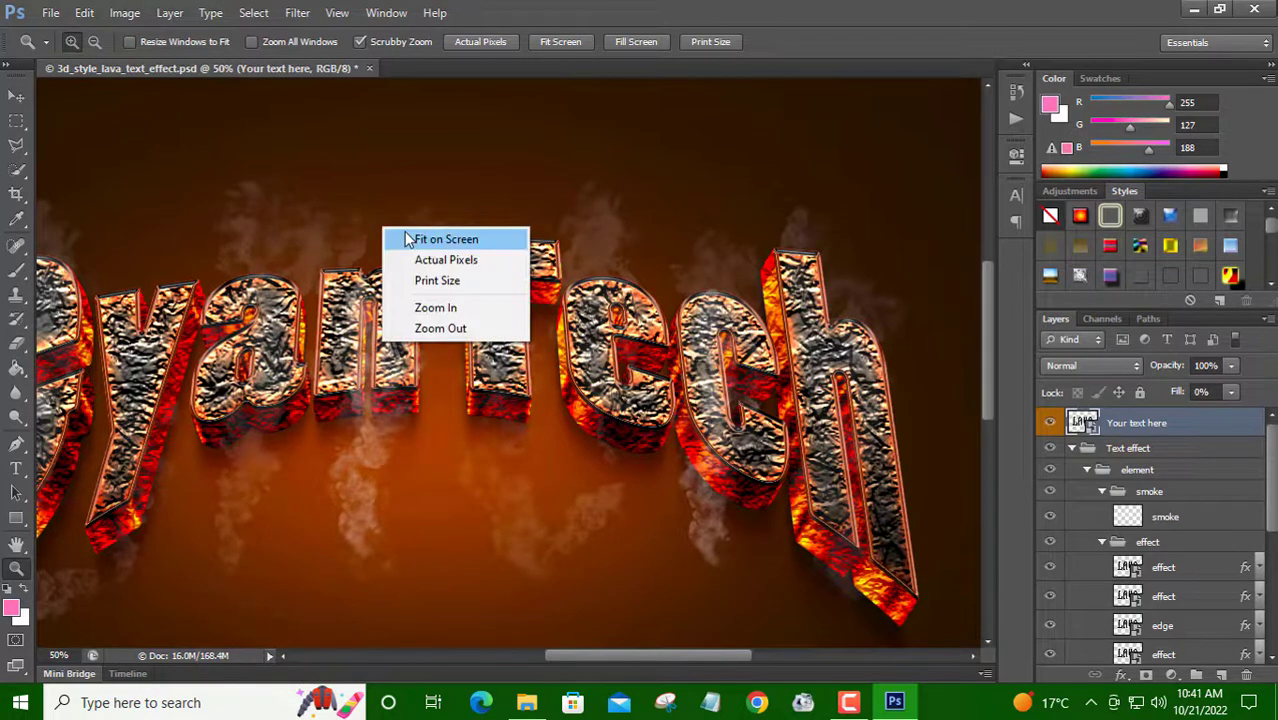
# Fit the artwork on screen and select the Color Fill 1 layer in the background group.
pyautogui.click(415, 240)
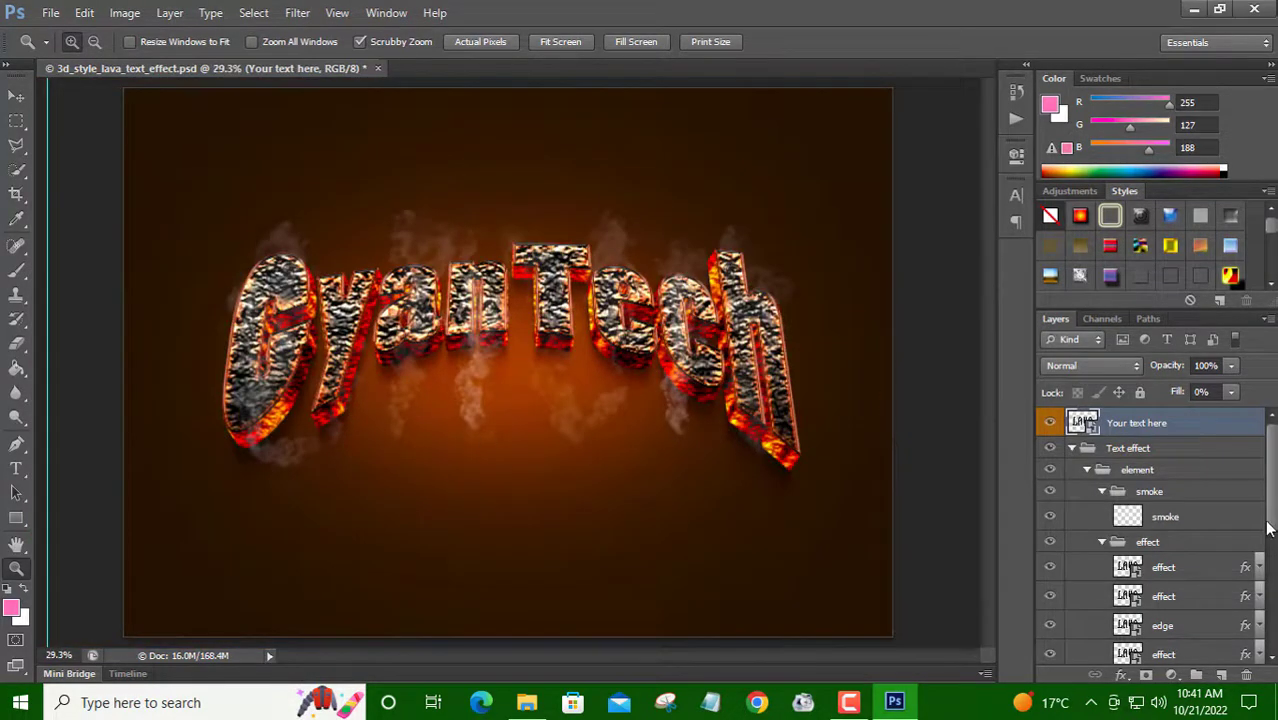
pyautogui.scroll(-5, 1268, 529)
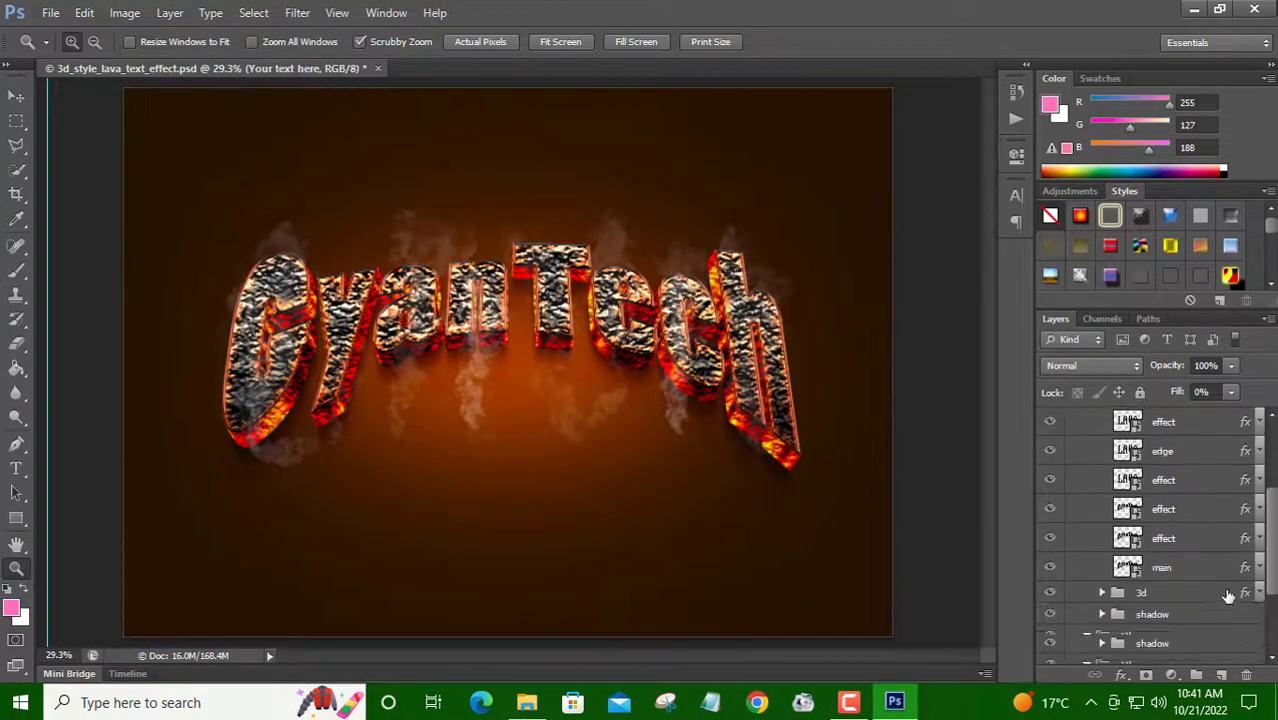
pyautogui.scroll(-3, 1230, 571)
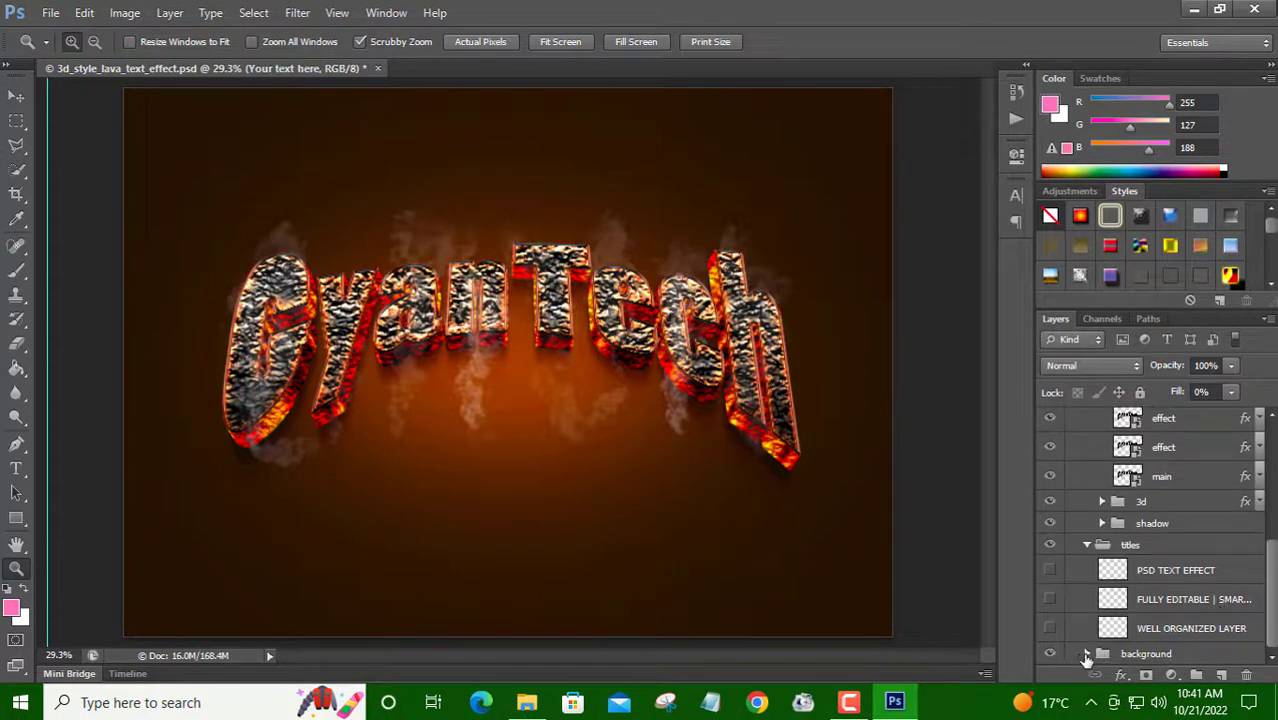
pyautogui.scroll(-4, 1150, 648)
pyautogui.scroll(-1, 1197, 640)
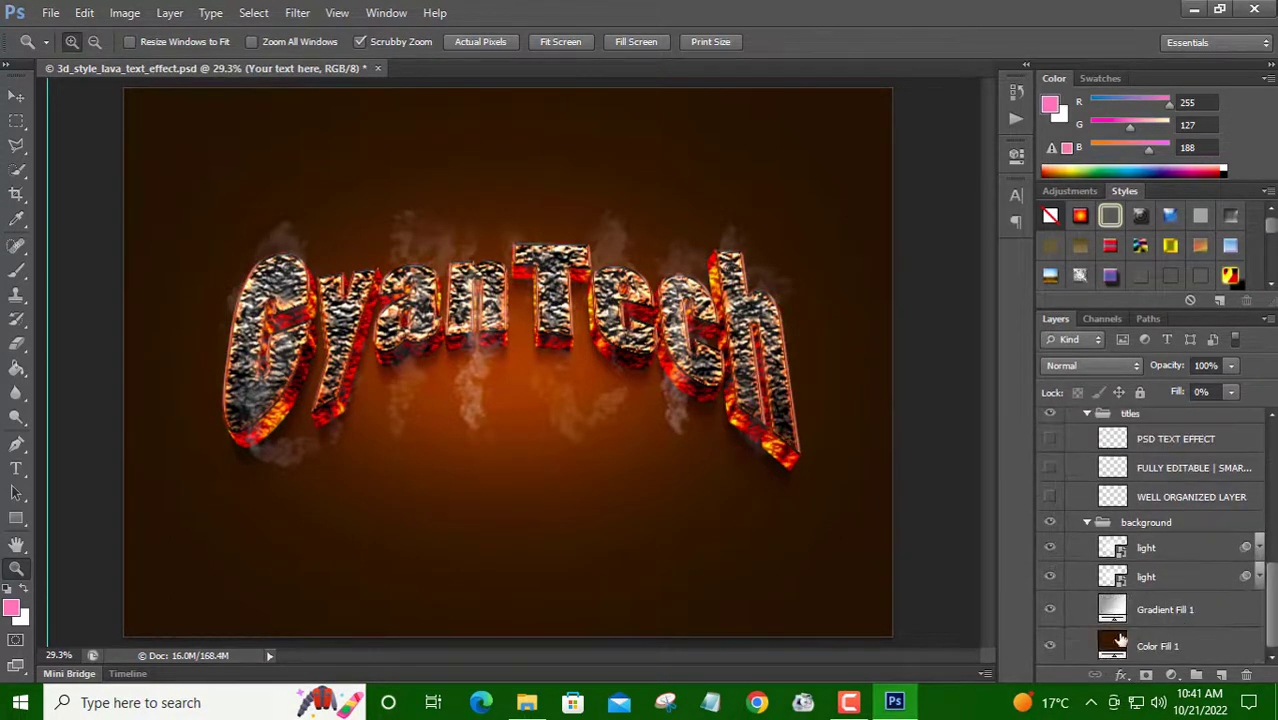
pyautogui.click(1110, 646)
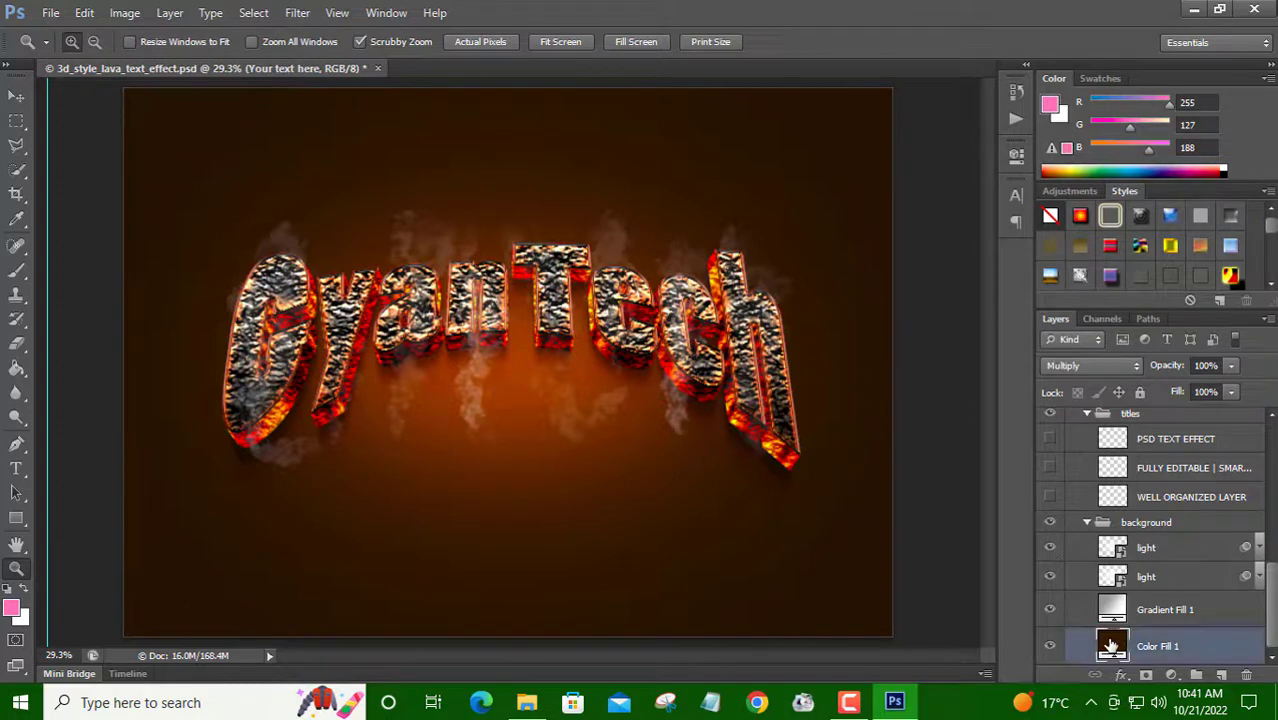
# Preview orange, red, near-black and light brown backgrounds in Color Fill 1's picker.
pyautogui.doubleClick(1110, 646)
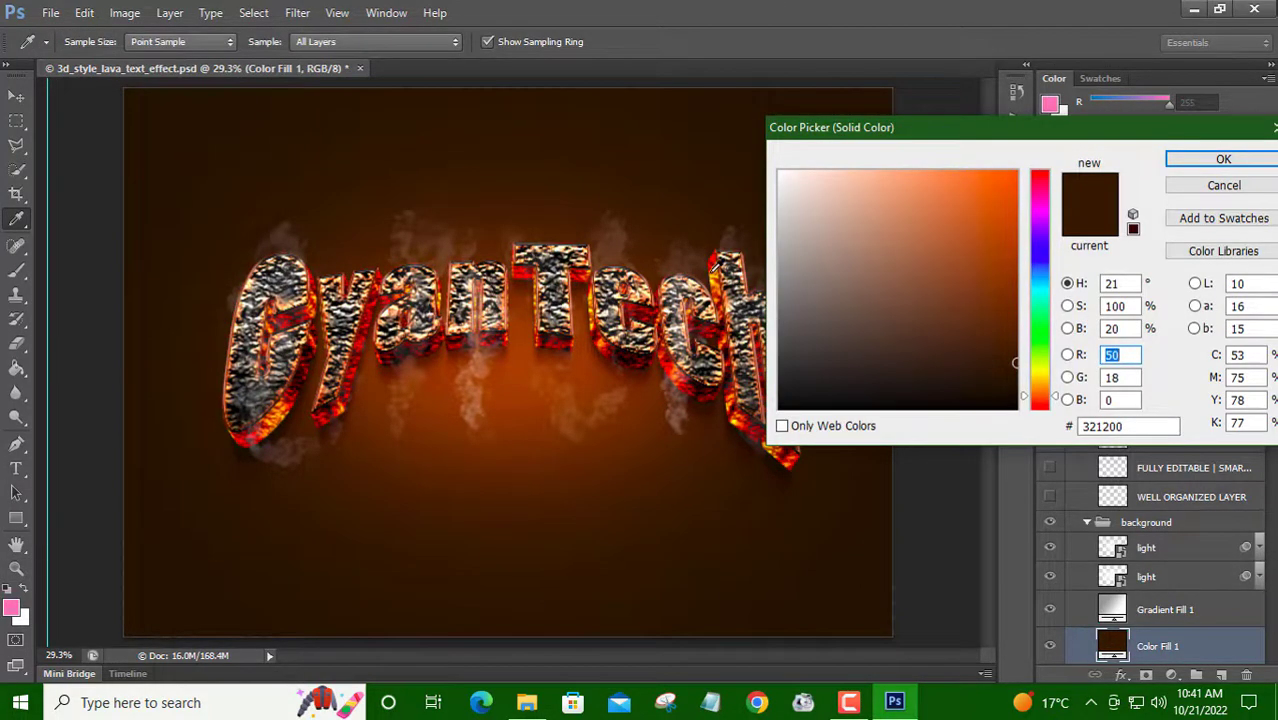
pyautogui.click(718, 262)
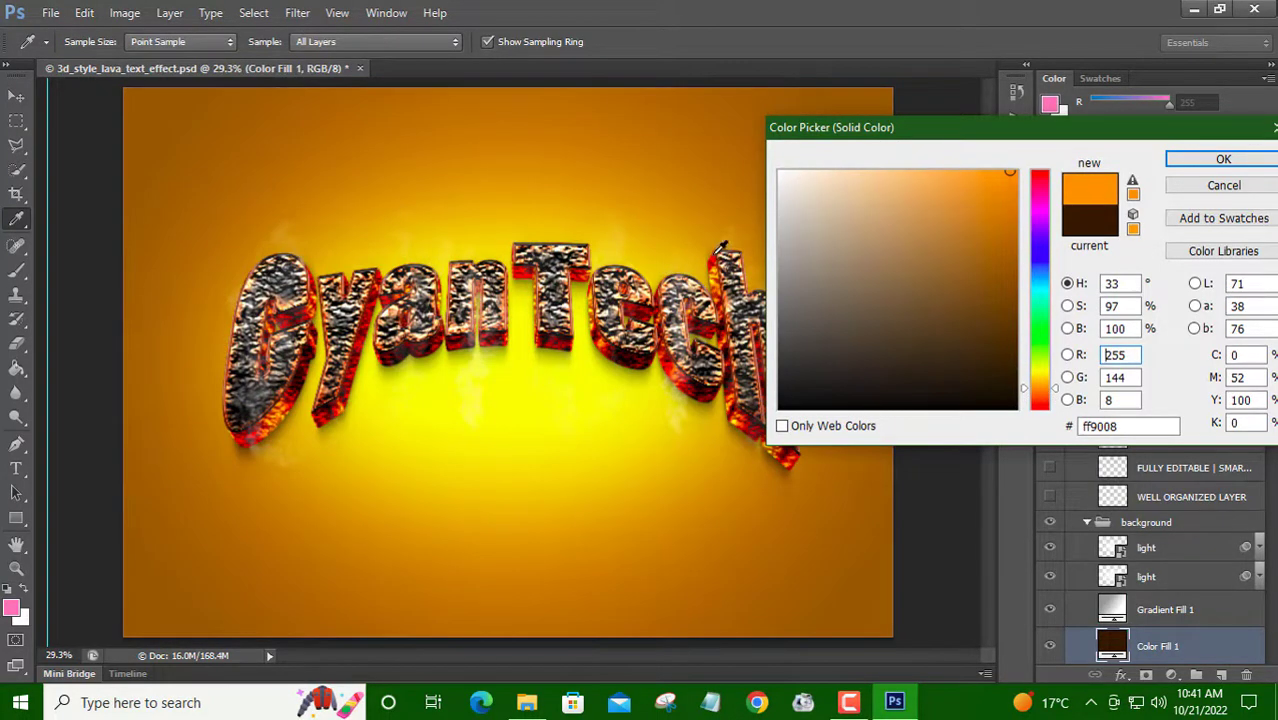
pyautogui.click(717, 255)
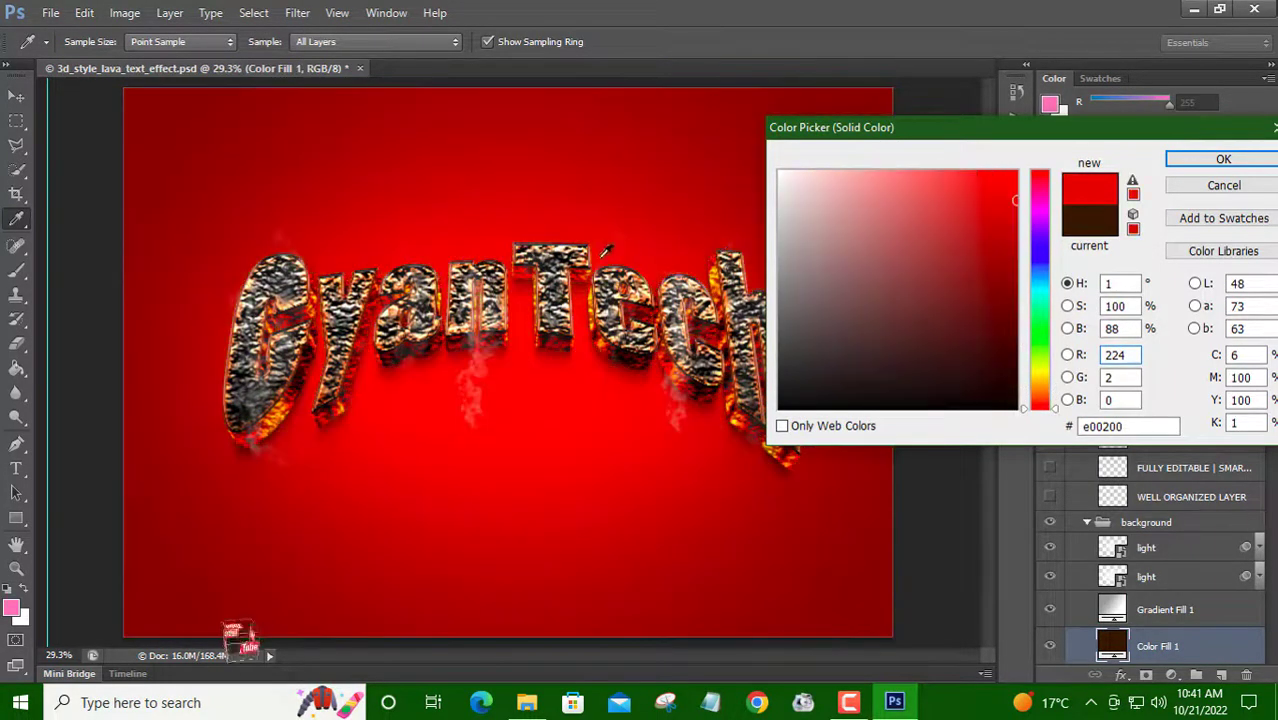
pyautogui.click(585, 260)
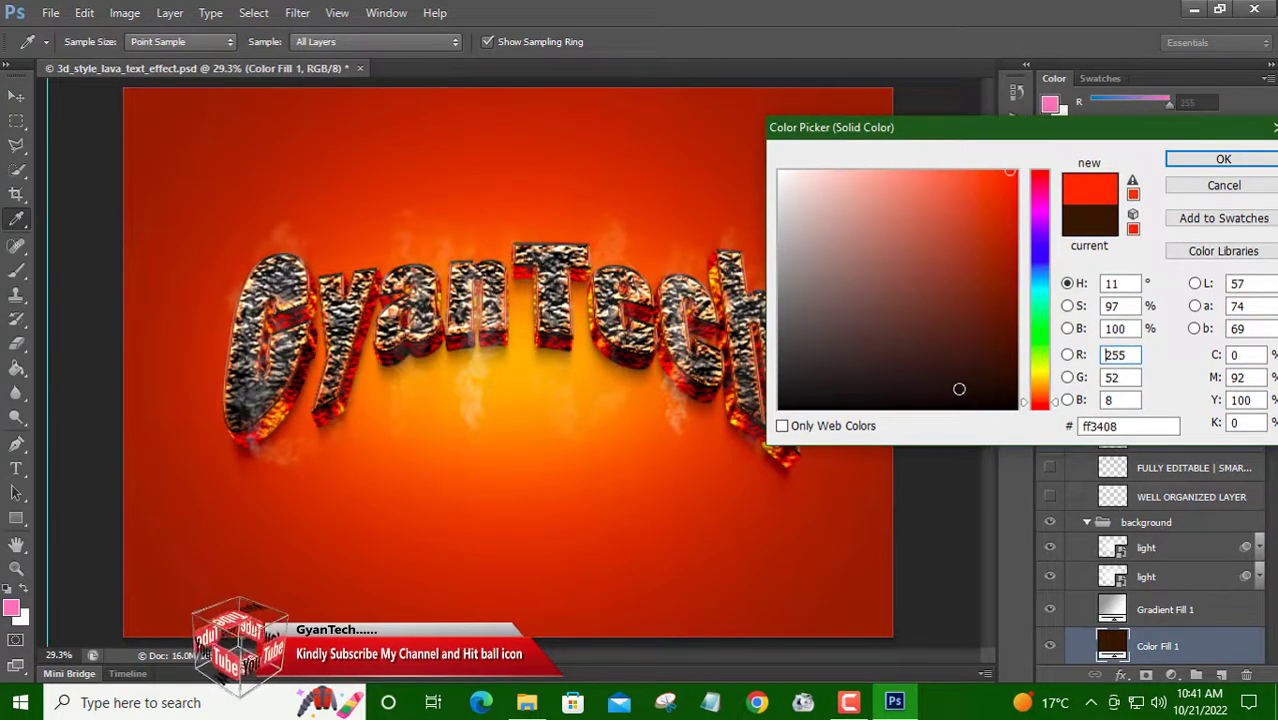
pyautogui.click(981, 399)
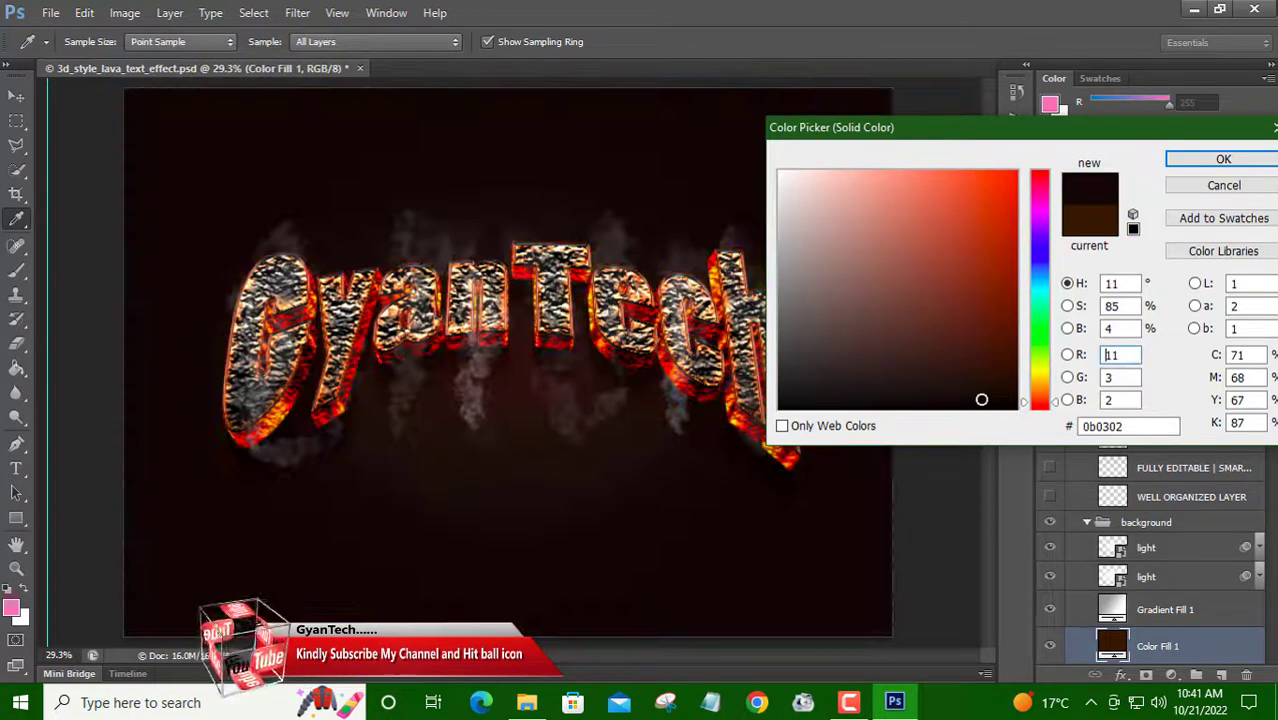
pyautogui.click(1004, 404)
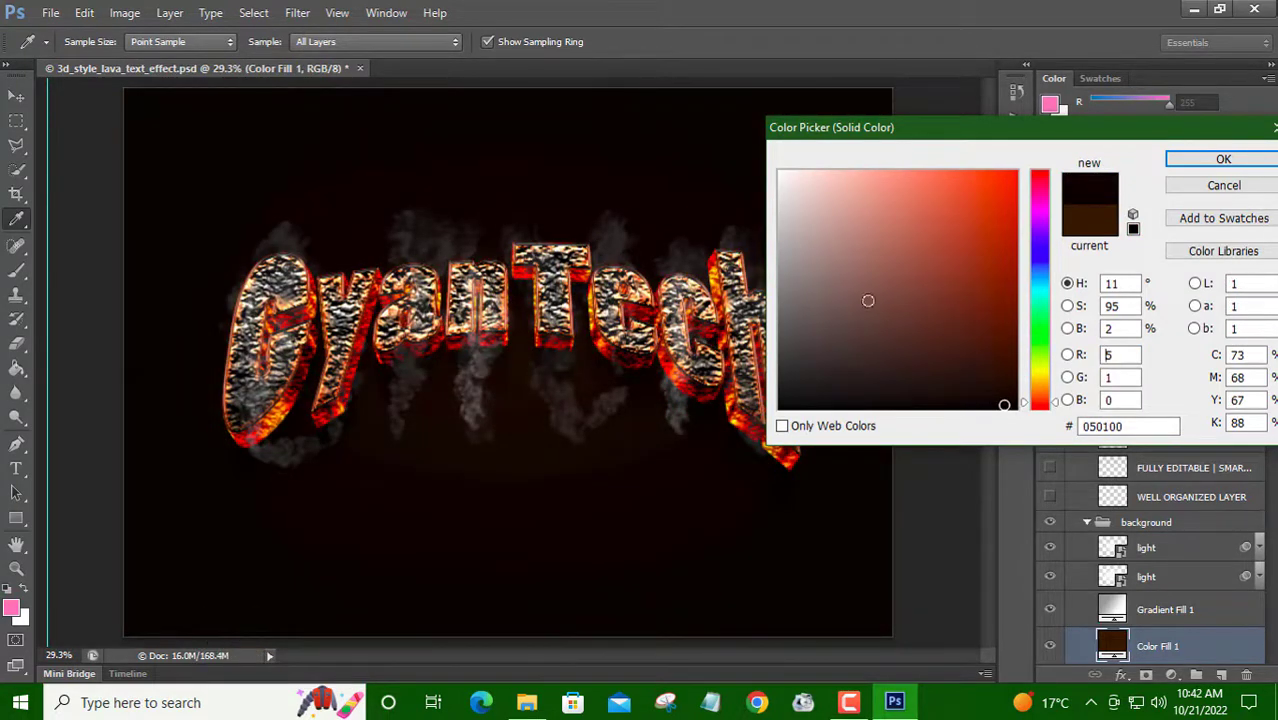
pyautogui.click(868, 300)
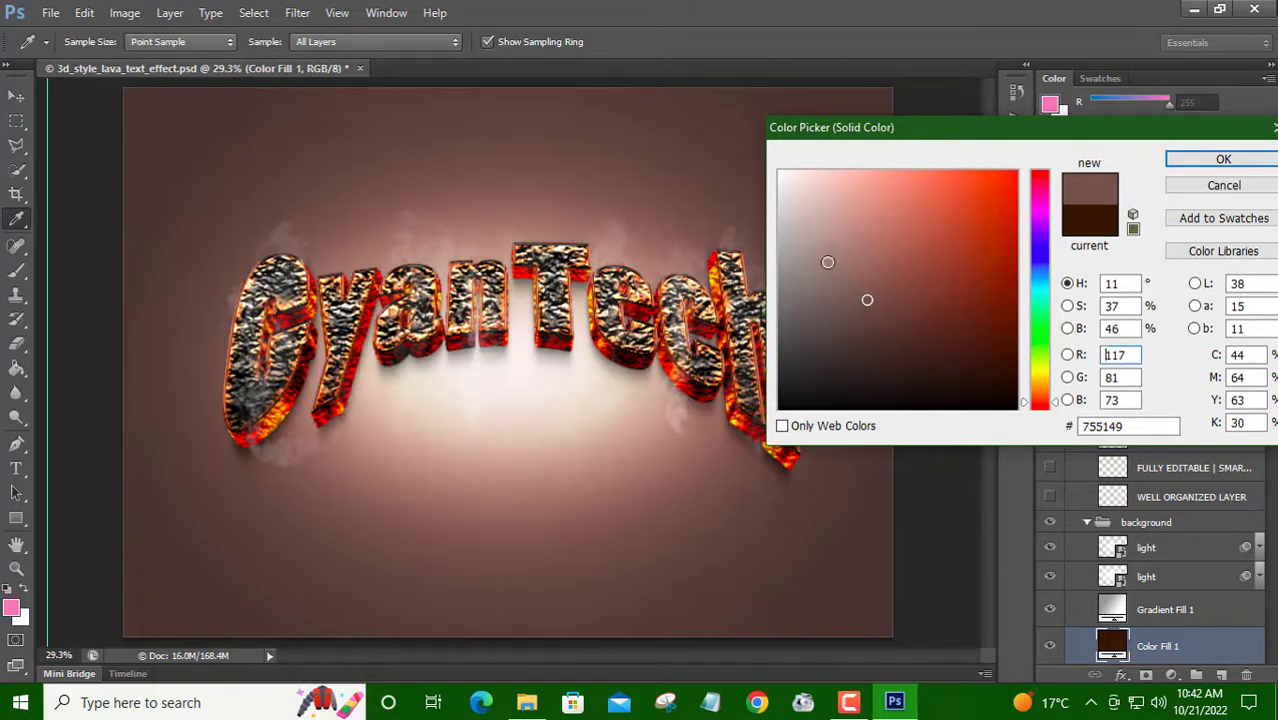
pyautogui.click(827, 262)
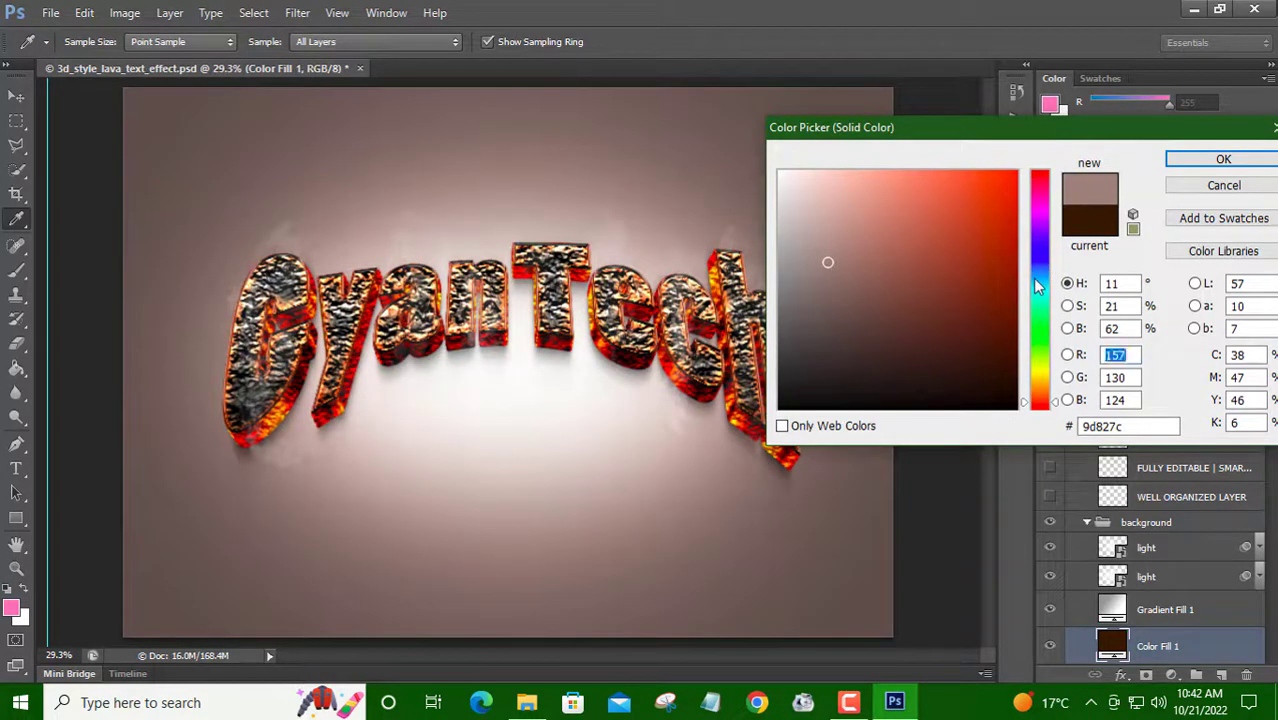
# Try blue and green backgrounds, settling on dark green 1d3405.
pyautogui.click(1037, 283)
pyautogui.click(943, 227)
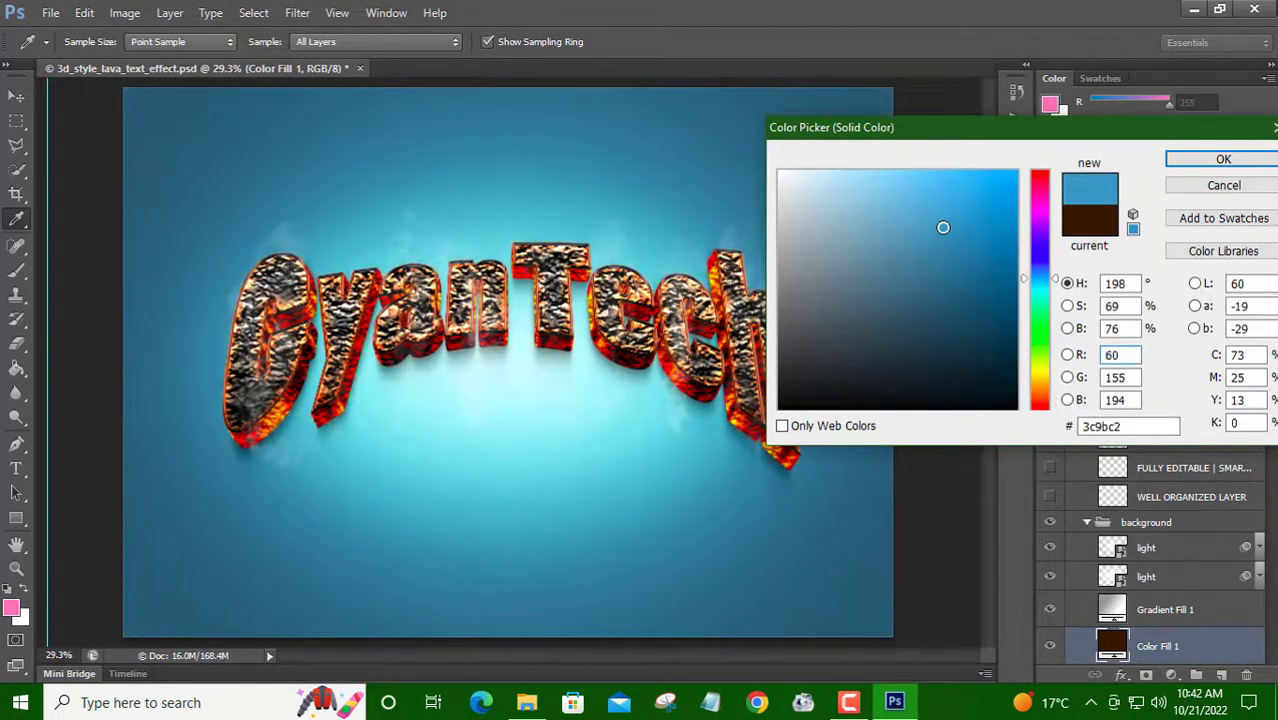
pyautogui.click(930, 362)
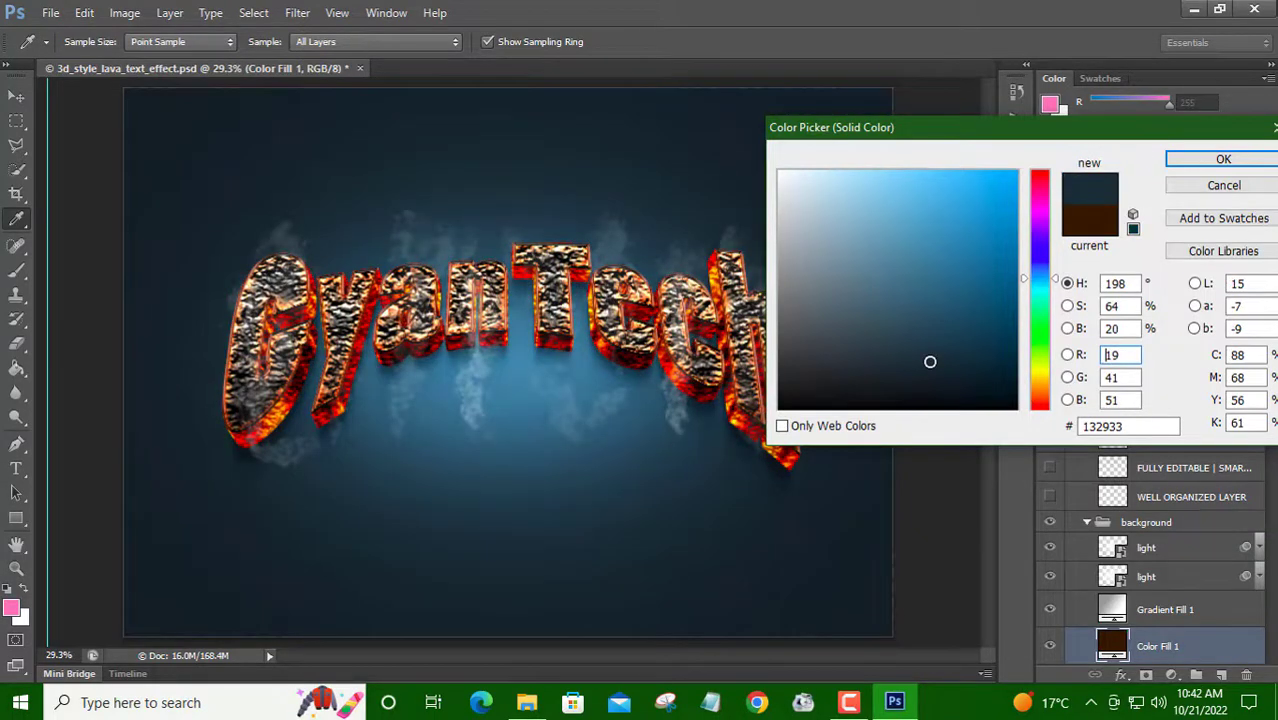
pyautogui.click(1040, 351)
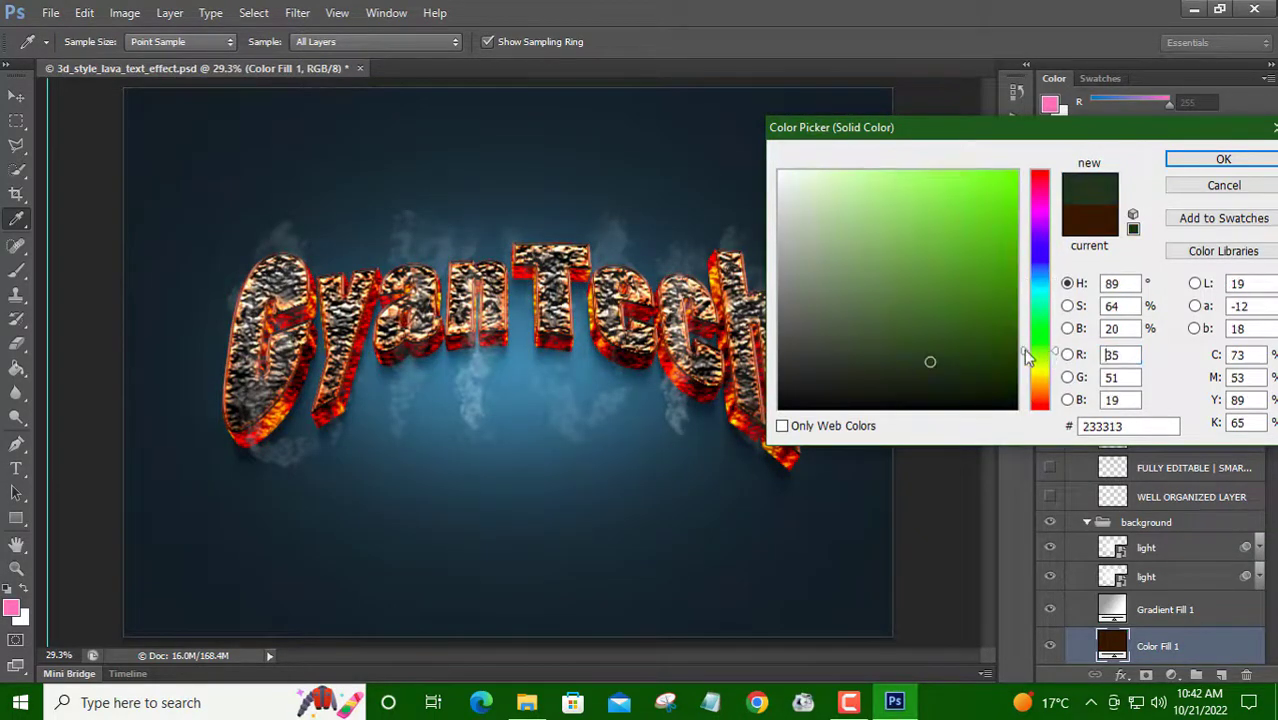
pyautogui.click(955, 328)
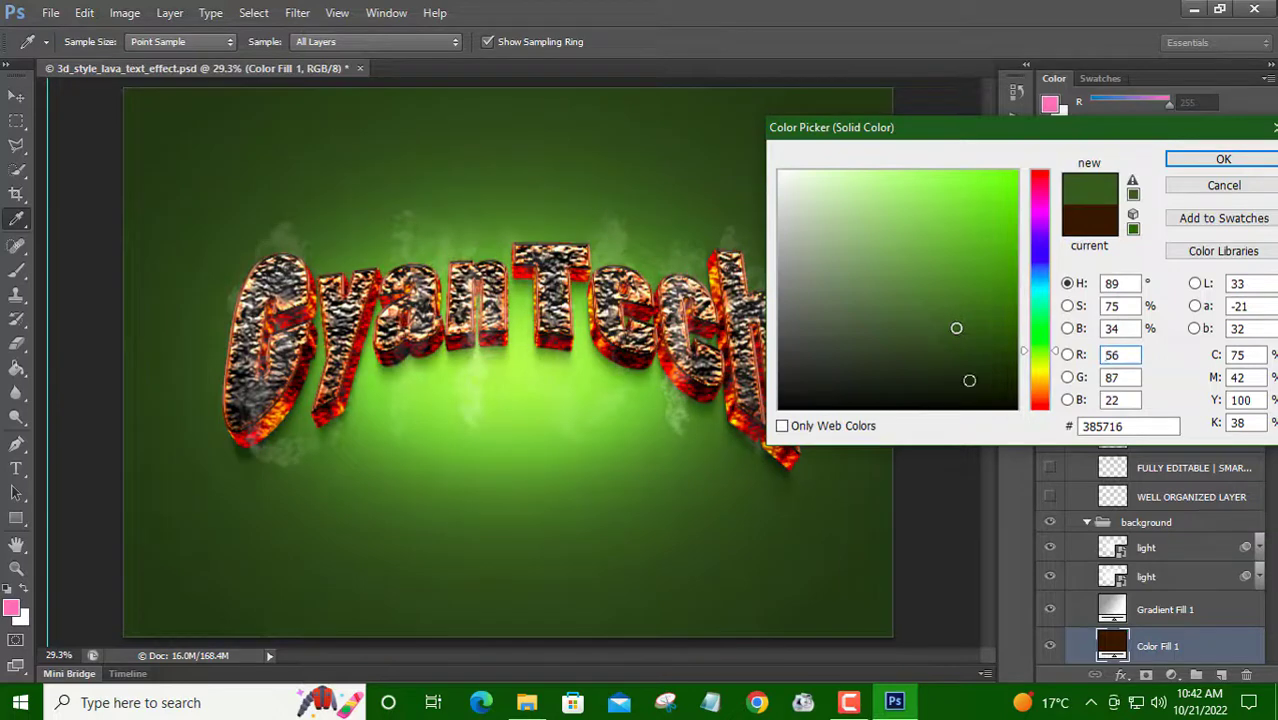
pyautogui.click(969, 380)
pyautogui.click(996, 360)
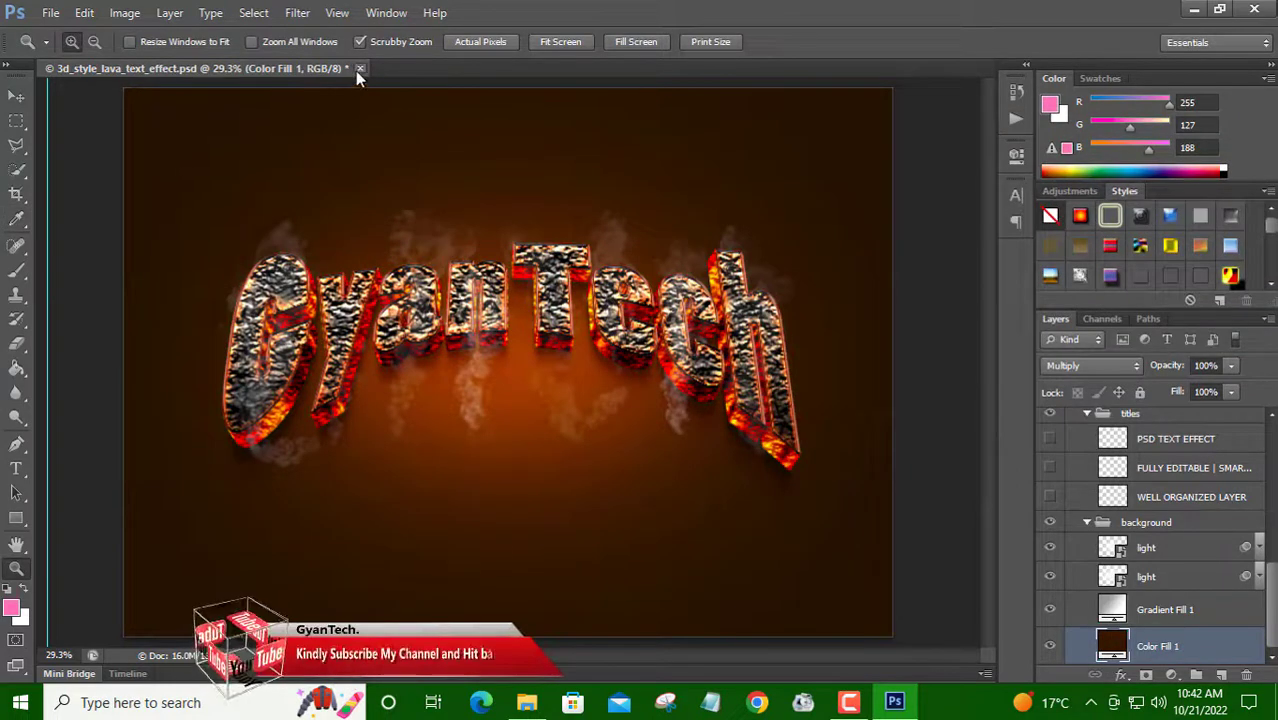
# Close the lava document without saving and open feb_88.psd from the templates folder.
pyautogui.click(358, 70)
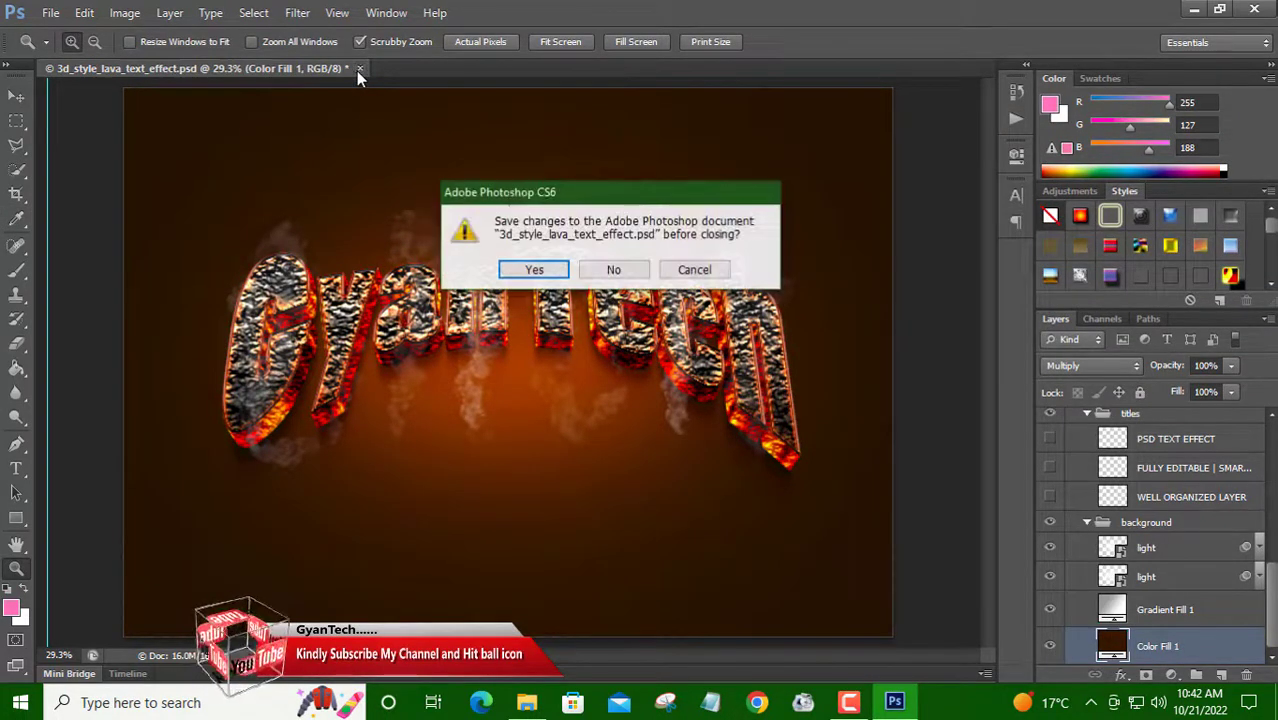
pyautogui.click(613, 269)
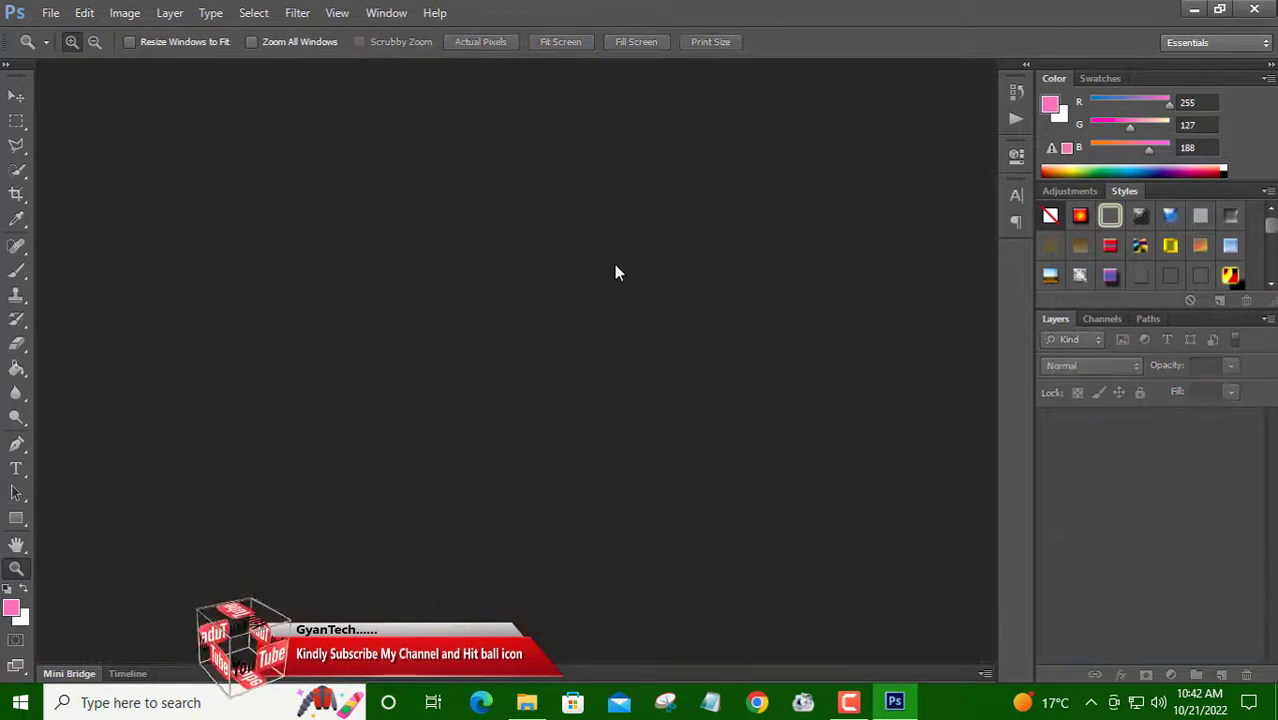
pyautogui.click(542, 705)
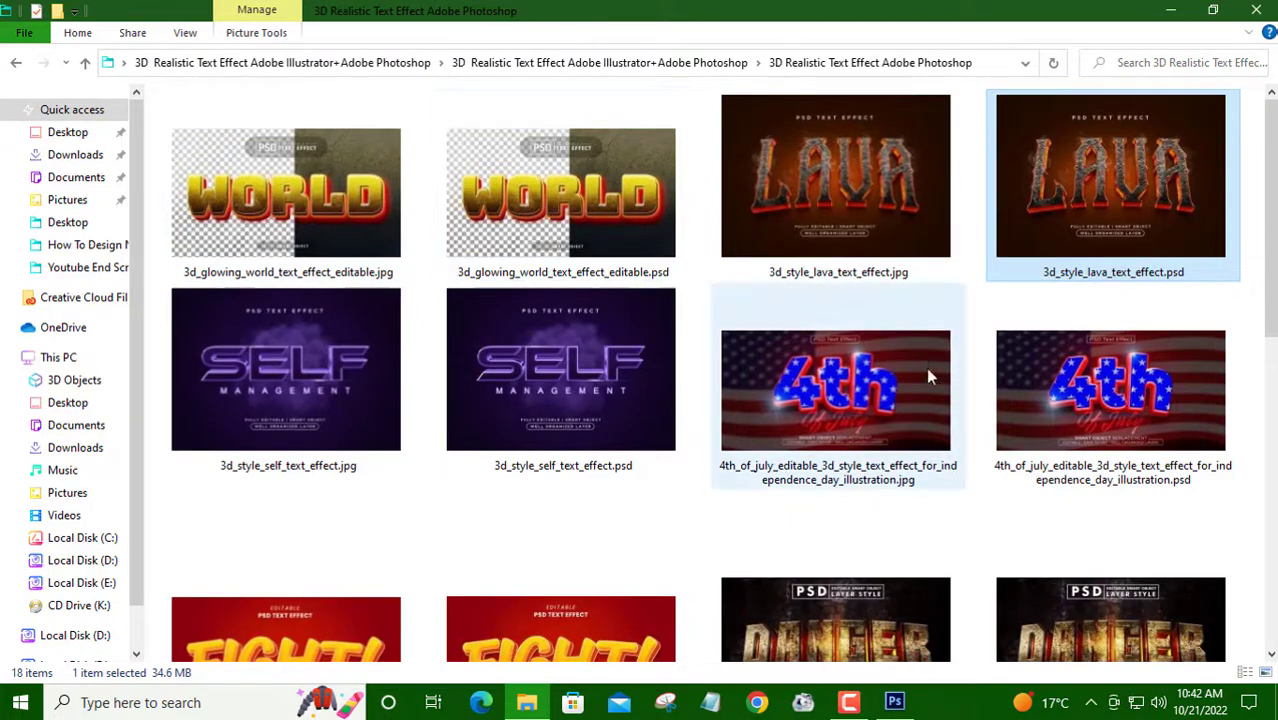
pyautogui.scroll(-5, 952, 530)
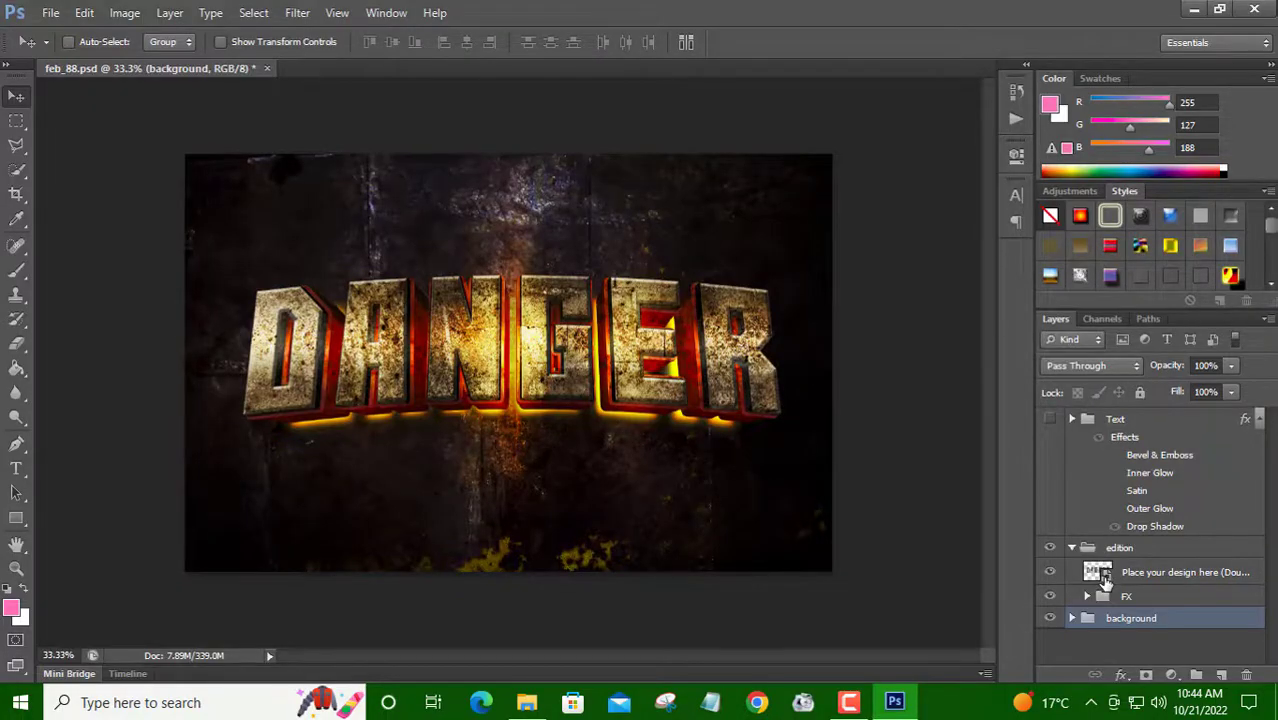
# Open the 'Place your design here' smart object contents as SILVER111.psb.
pyautogui.doubleClick(1100, 577)
pyautogui.click(684, 308)
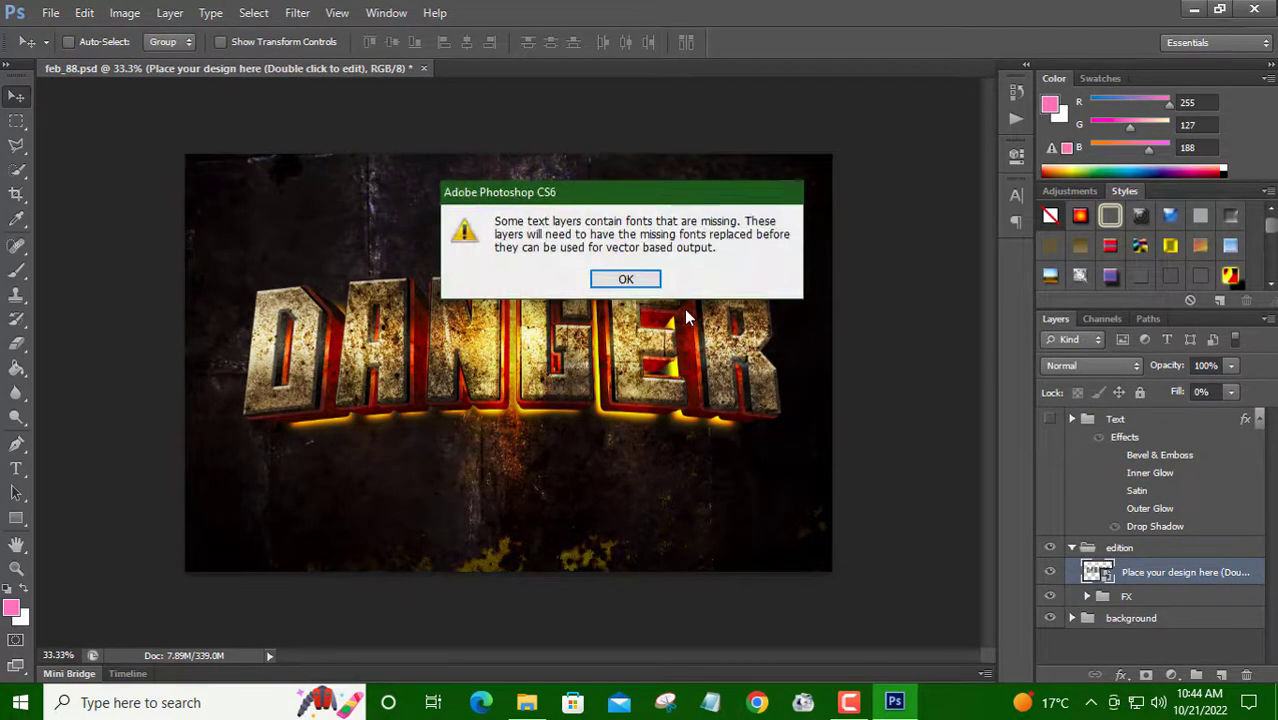
pyautogui.click(634, 280)
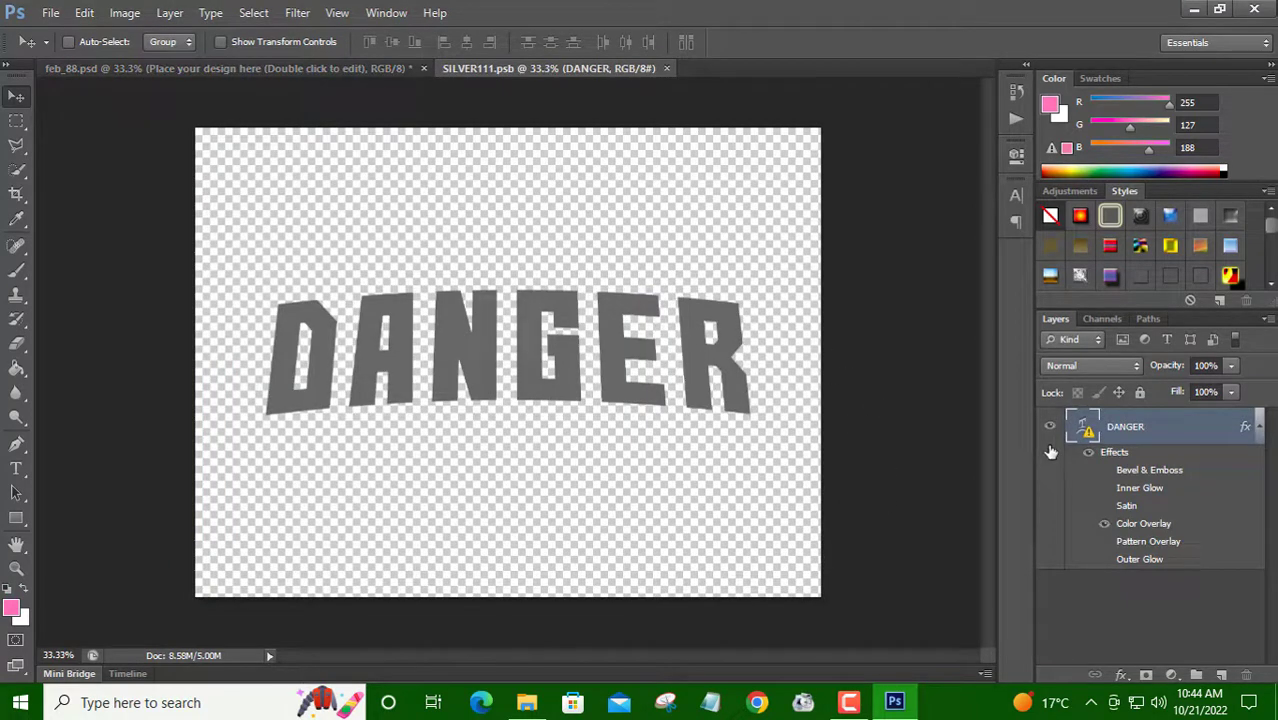
# Edit the DANGER text and set it to Showcard Gothic after trying Poplar Std.
pyautogui.doubleClick(1085, 432)
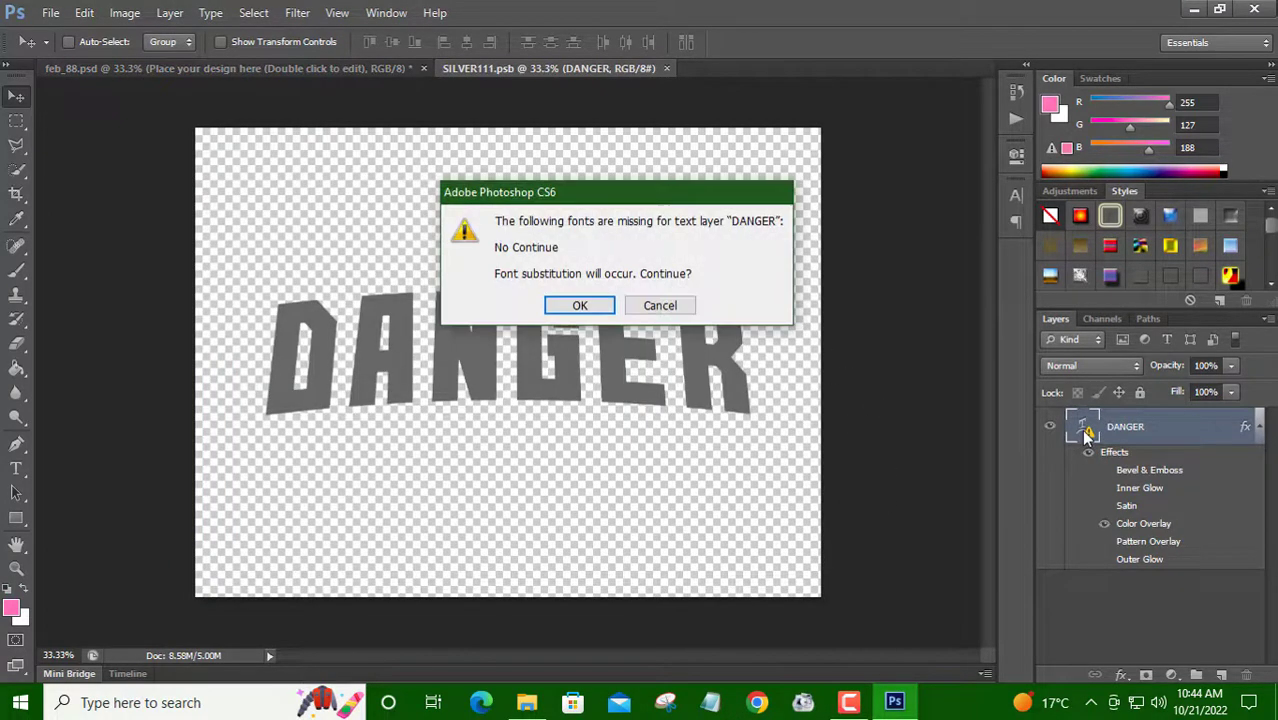
pyautogui.click(578, 303)
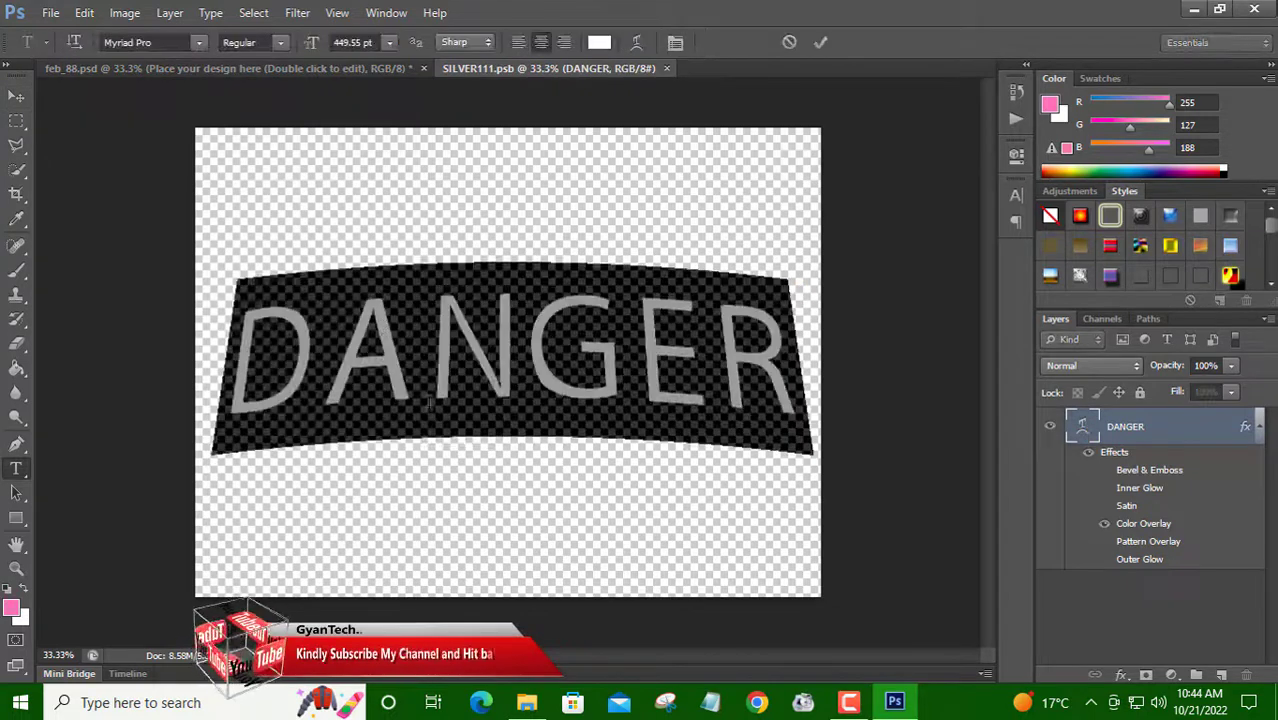
pyautogui.click(202, 40)
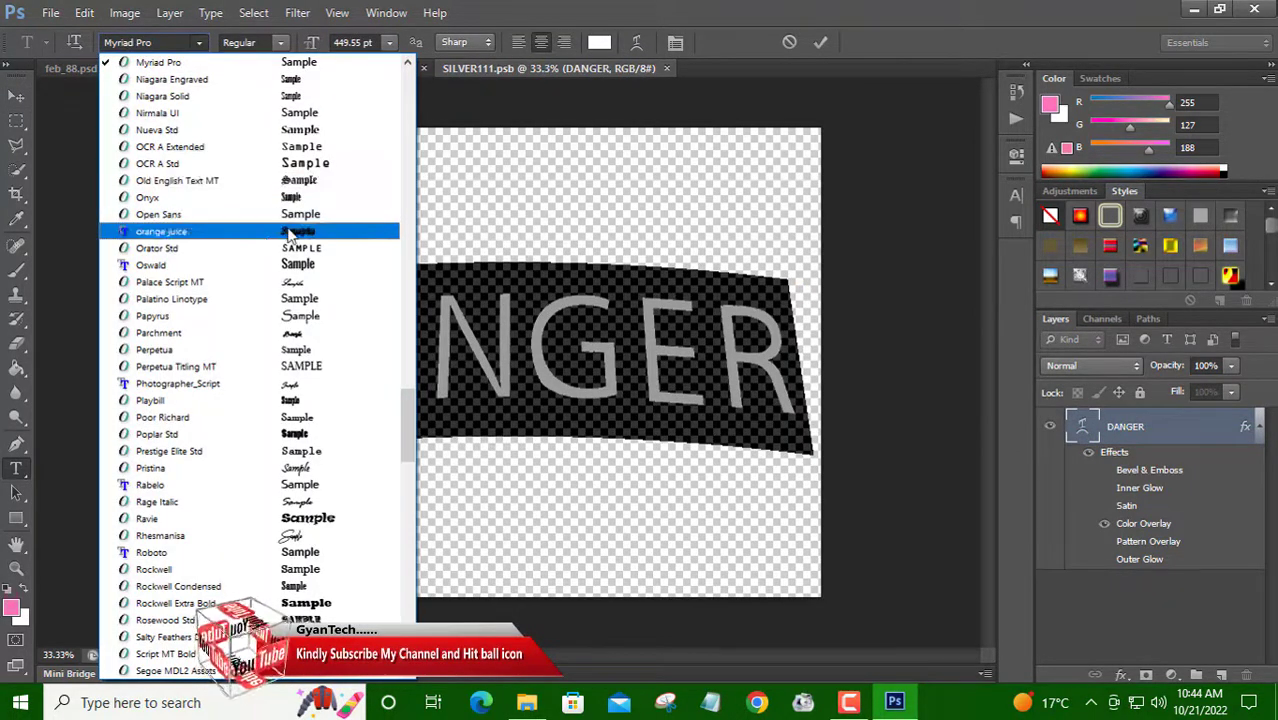
pyautogui.click(296, 433)
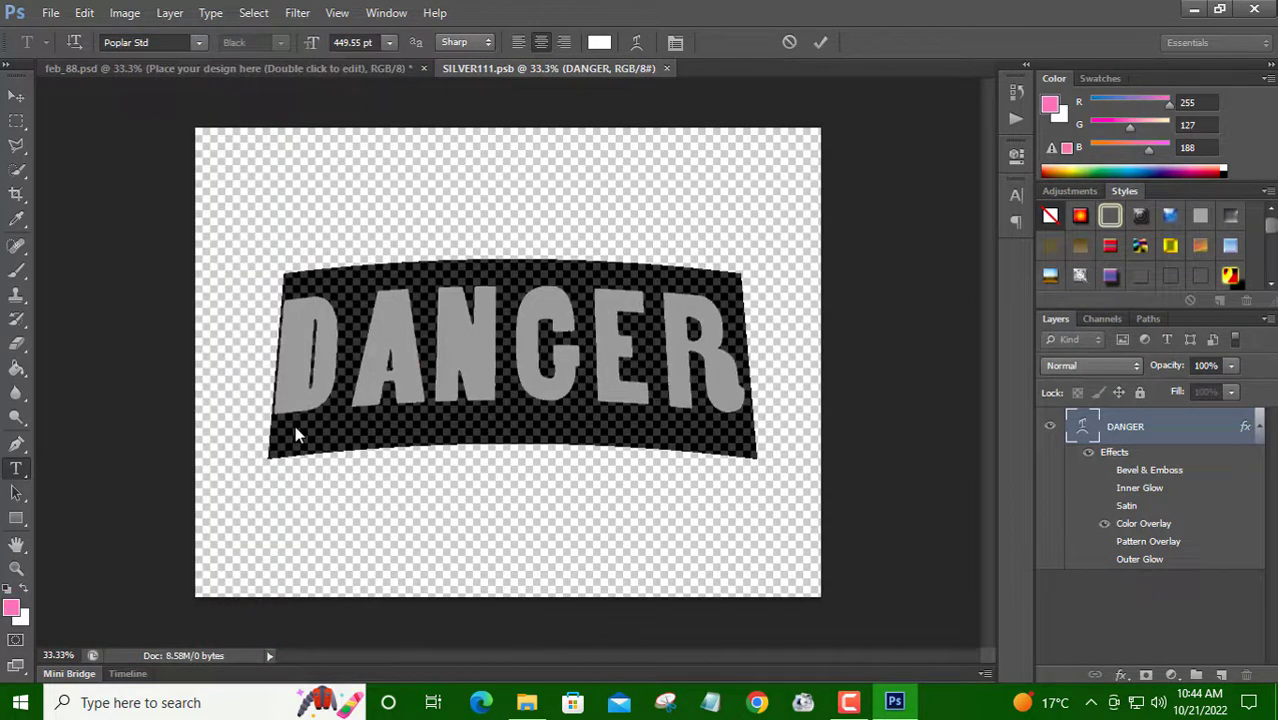
pyautogui.click(203, 42)
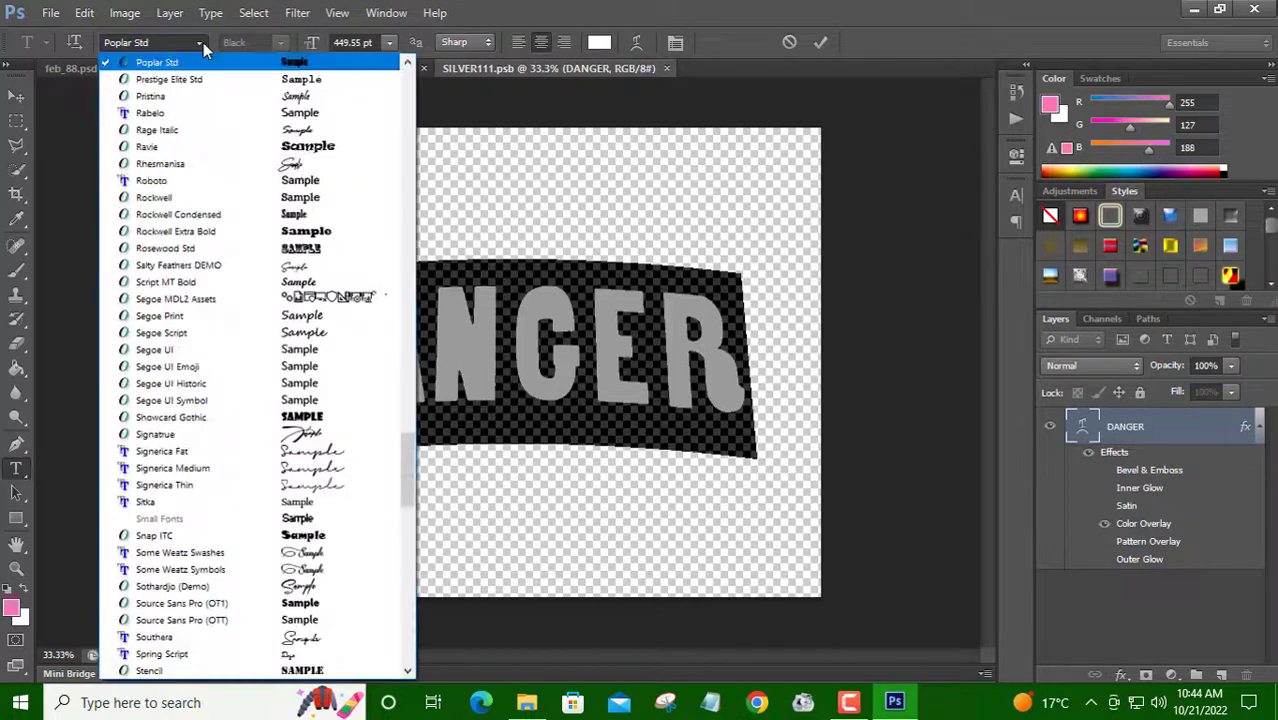
pyautogui.click(291, 417)
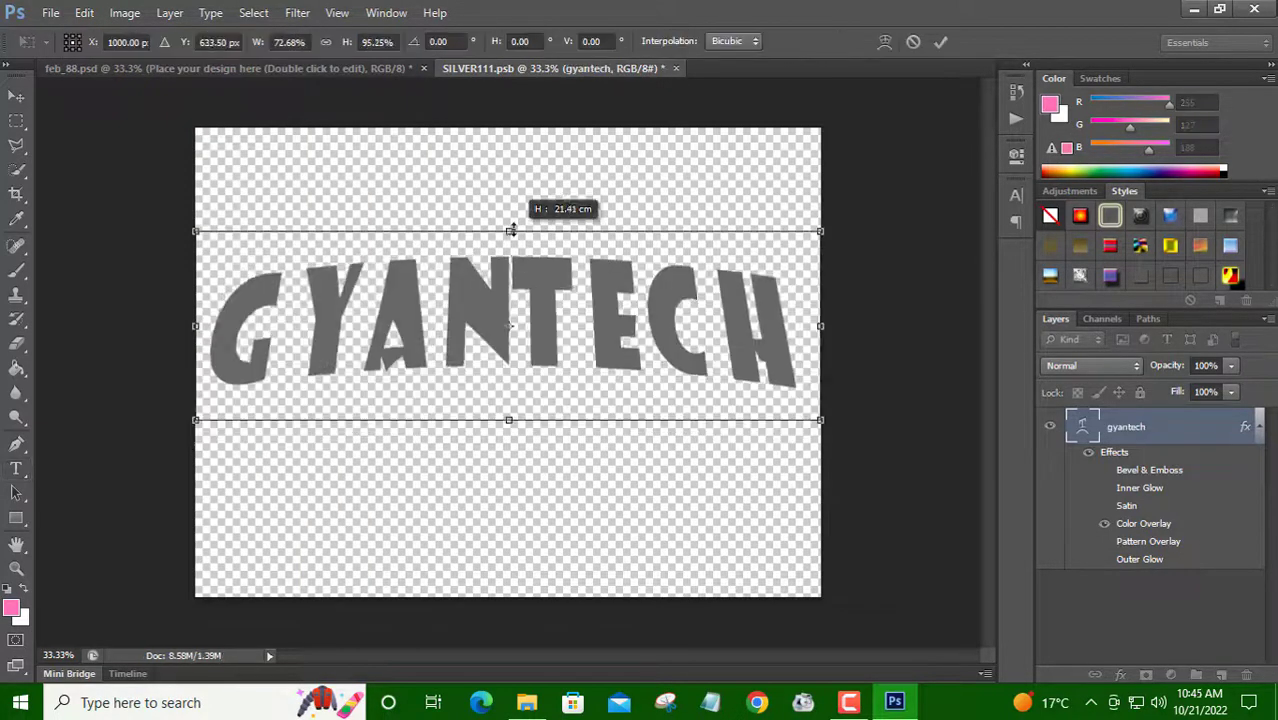
# Stretch the GYANTECH text slightly taller, apply it, and save SILVER111.psb on closing.
pyautogui.moveTo(514, 223); pyautogui.dragTo(510, 218)
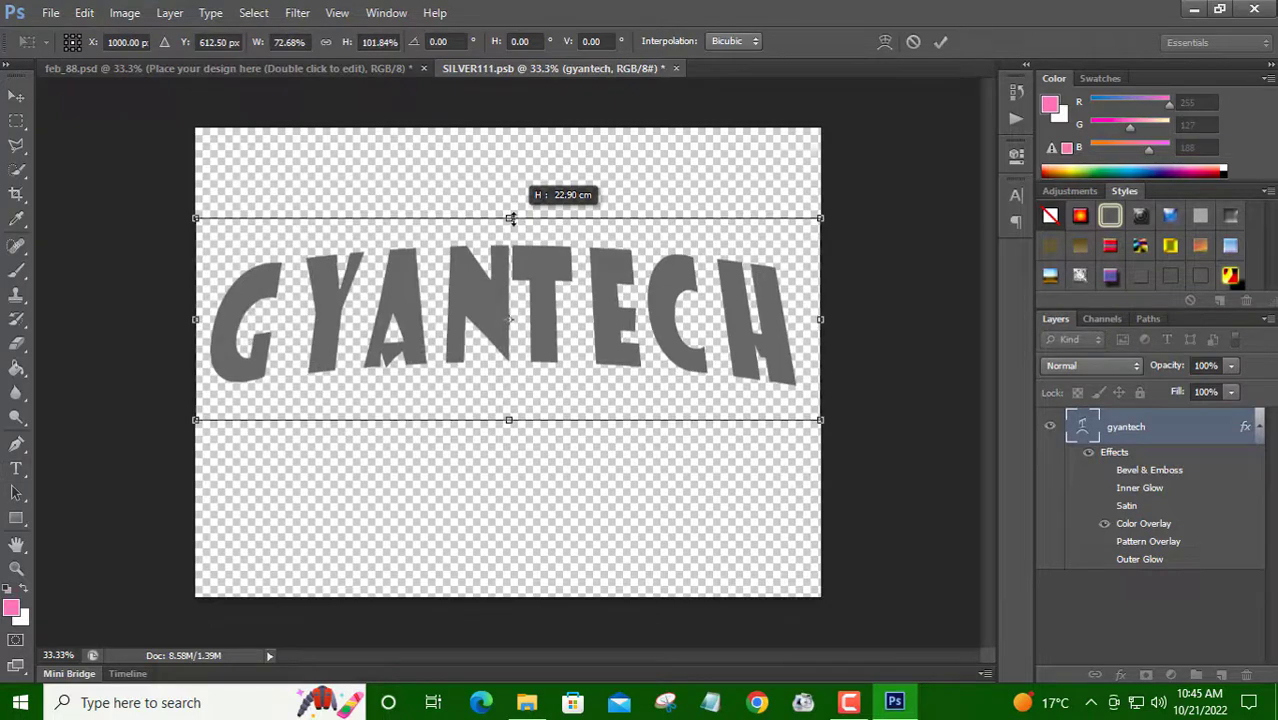
pyautogui.click(25, 100)
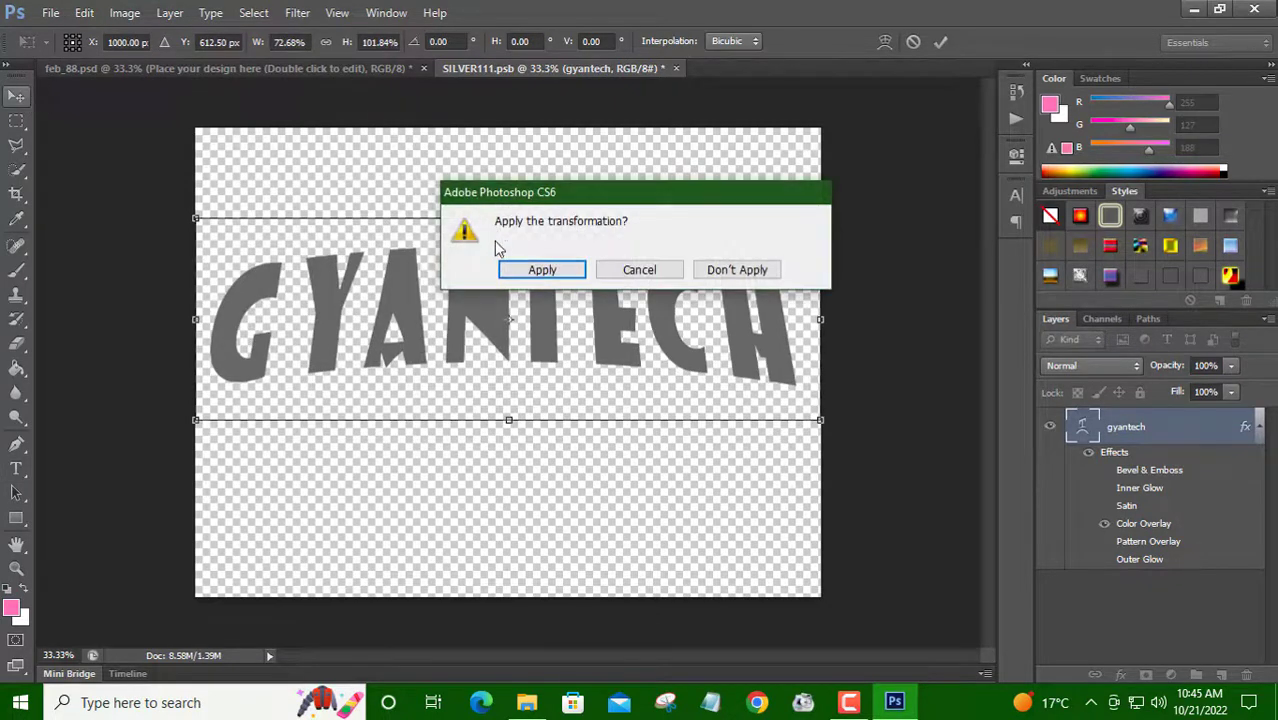
pyautogui.click(542, 268)
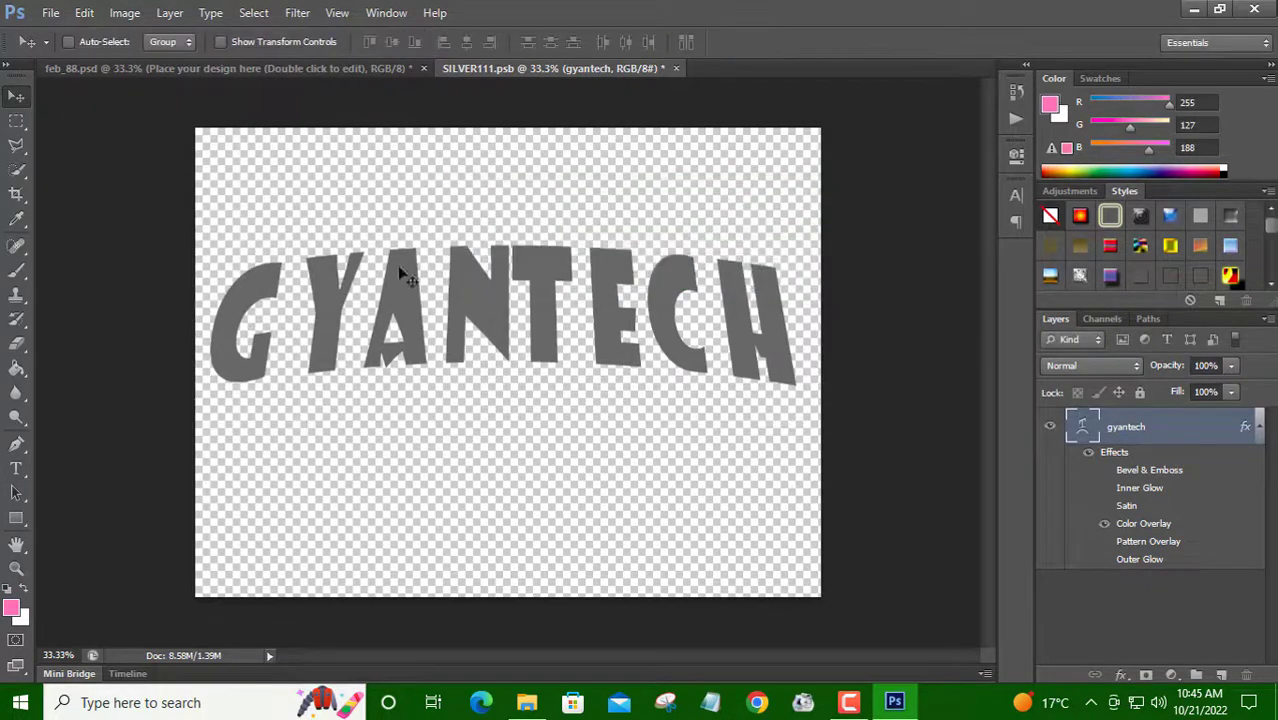
pyautogui.click(677, 67)
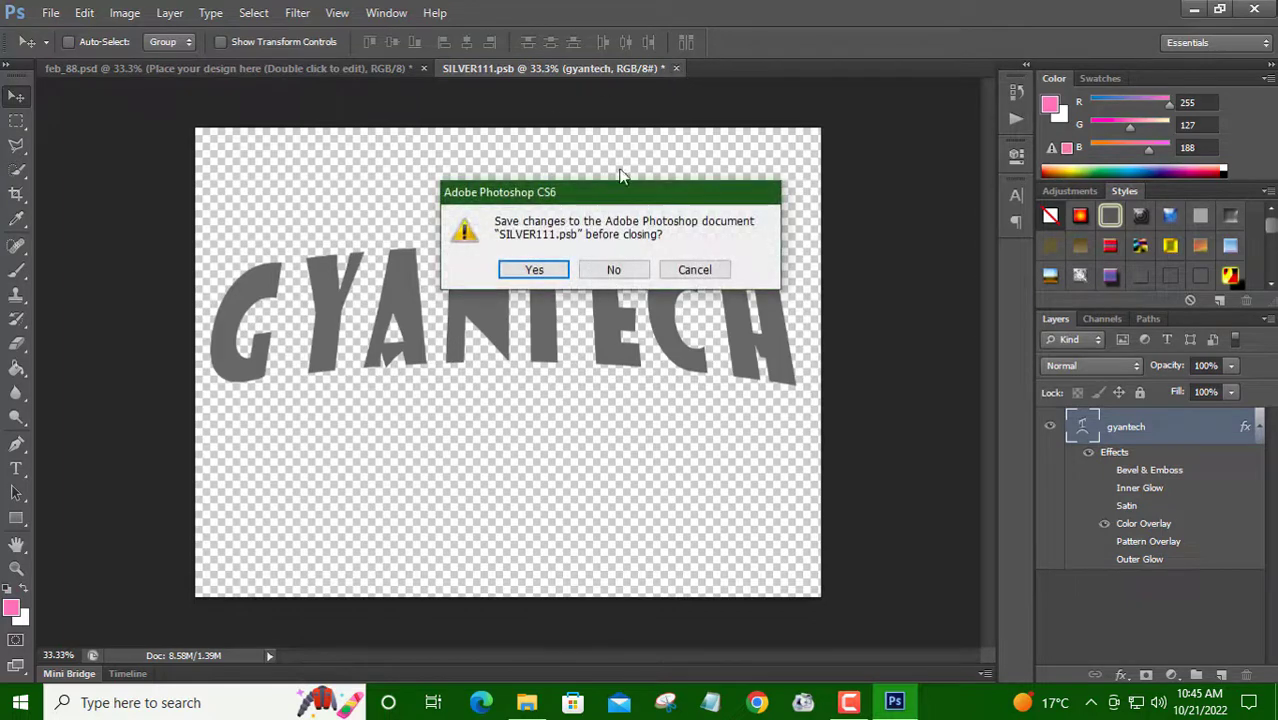
pyautogui.click(533, 271)
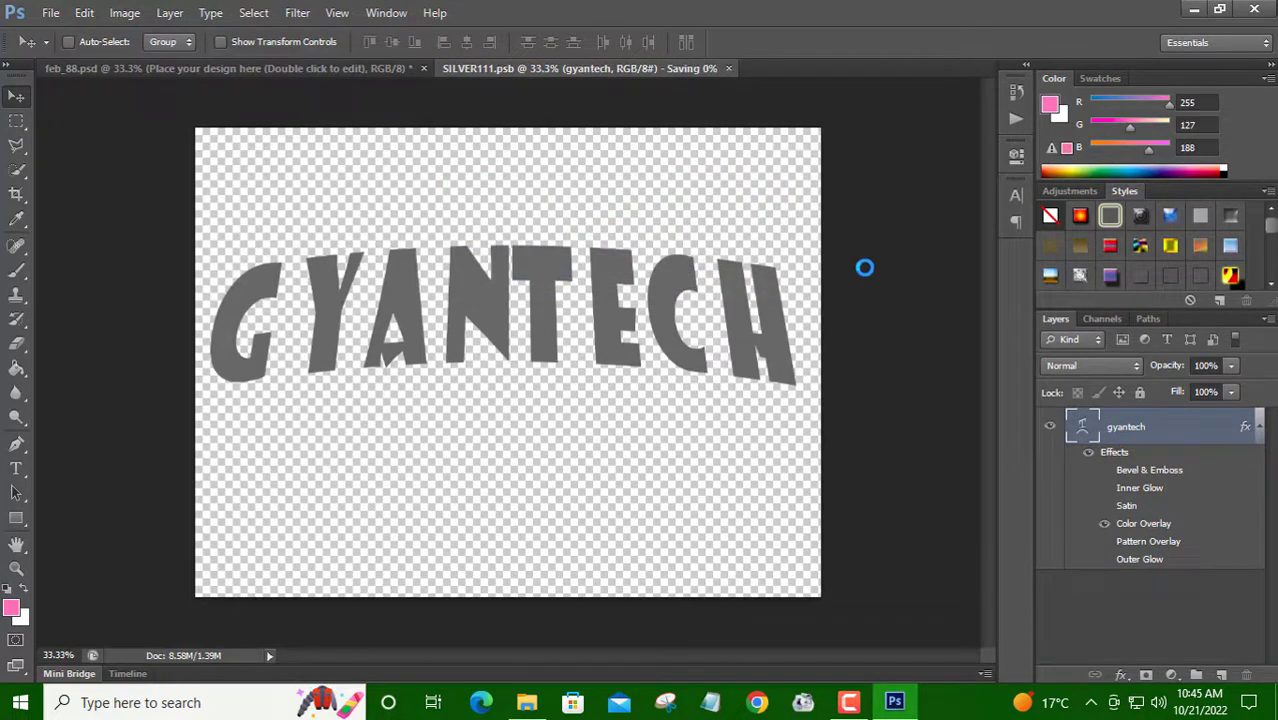